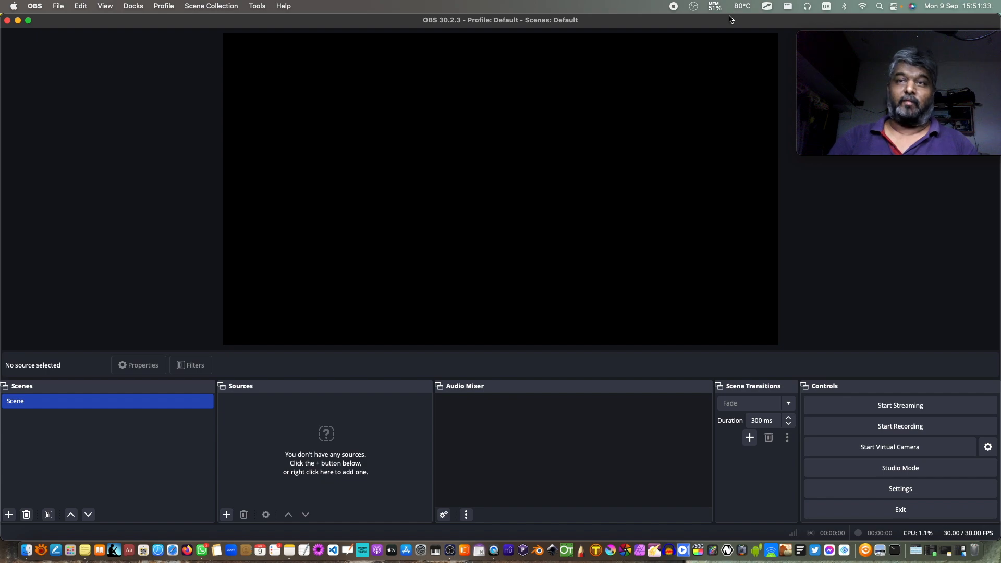
Step: Mark the four corners of the preview area with red on-screen annotation strokes
{"action": "key", "text": "ctrl+Tab"}
{"action": "mouse_move", "coordinate": [1, 0]}
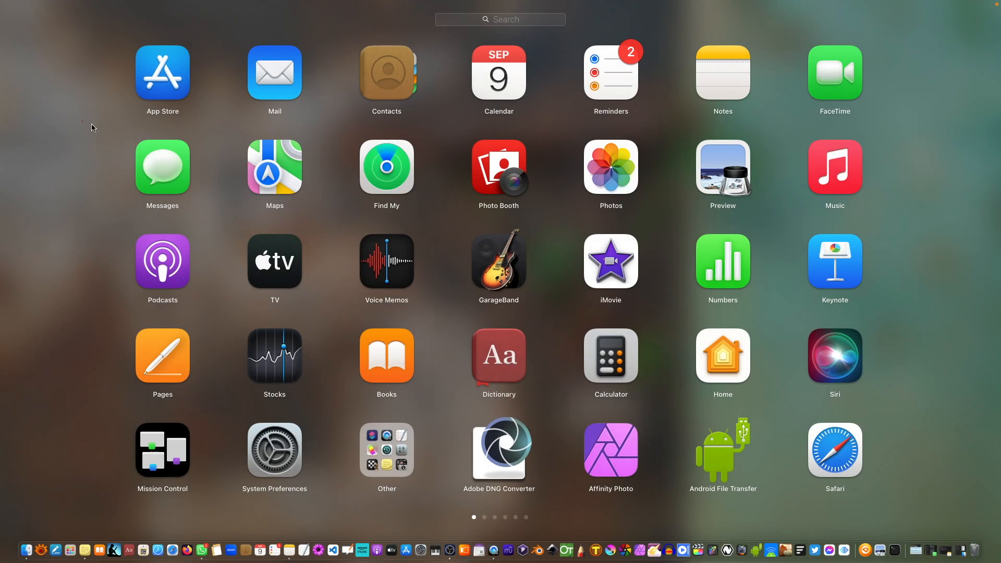
{"action": "left_click", "coordinate": [86, 188]}
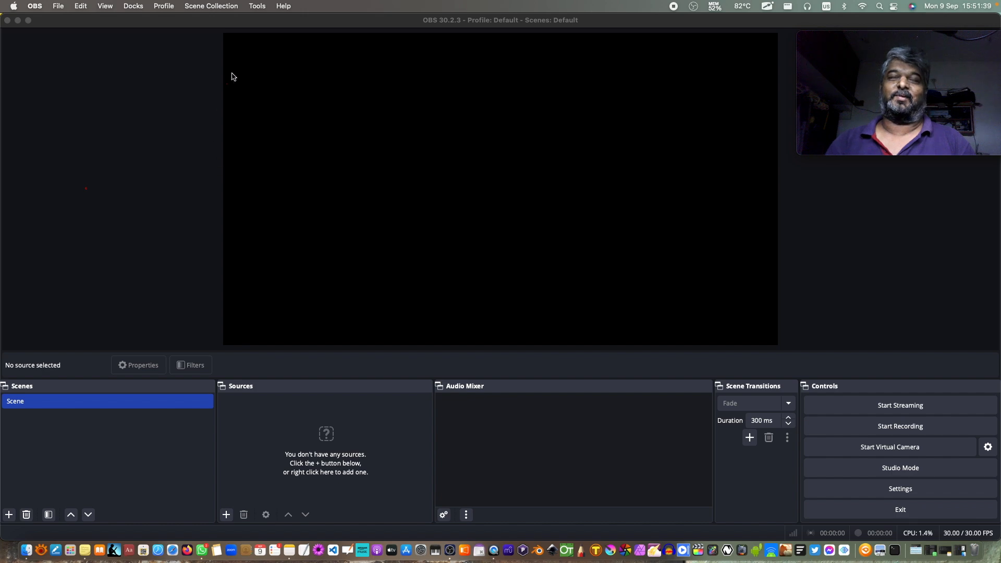
{"action": "left_click_drag", "start_coordinate": [223, 34], "coordinate": [223, 51]}
{"action": "left_click_drag", "start_coordinate": [779, 333], "coordinate": [779, 346]}
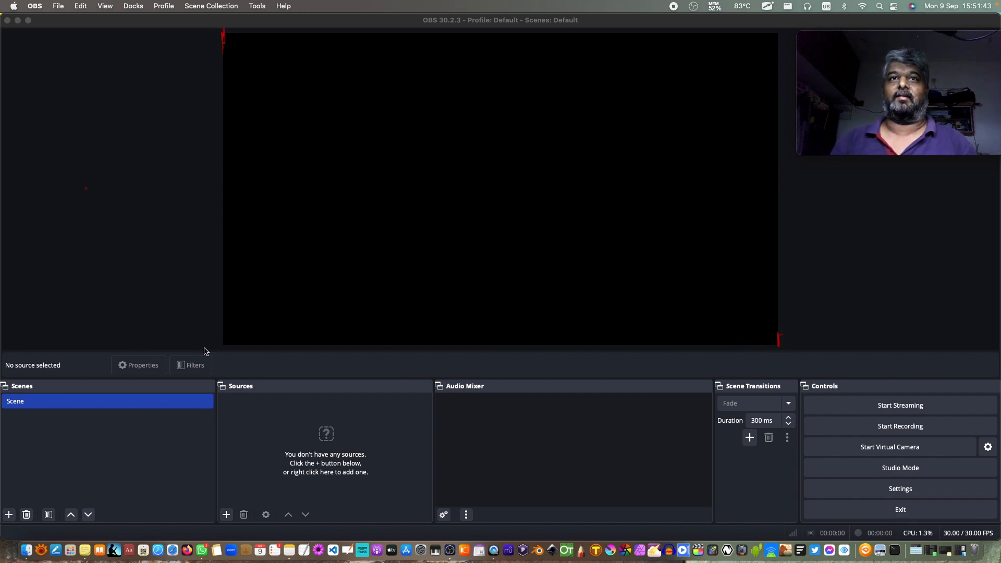
{"action": "left_click_drag", "start_coordinate": [223, 338], "coordinate": [229, 345]}
{"action": "mouse_move", "coordinate": [763, 35]}
{"action": "left_mouse_down"}
{"action": "mouse_move", "coordinate": [776, 38]}
{"action": "mouse_move", "coordinate": [776, 60]}
{"action": "left_mouse_up"}
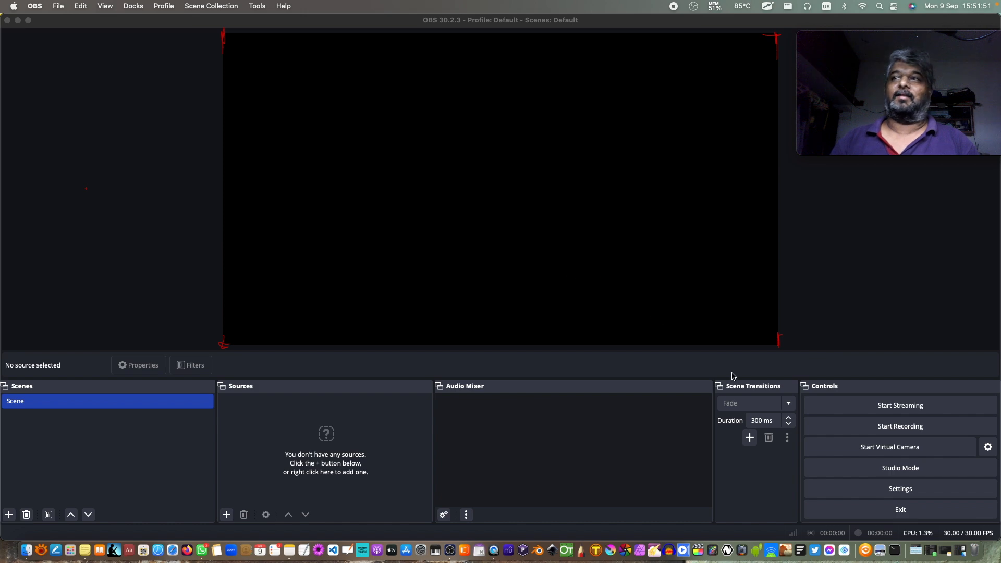
Step: Circle Start Streaming and Start Recording in red and handwrite "Screen recording software" beside the preview, clearing the annotations at the end
{"action": "left_click_drag", "start_coordinate": [760, 361], "coordinate": [808, 357]}
{"action": "mouse_move", "coordinate": [925, 395]}
{"action": "left_mouse_down"}
{"action": "mouse_move", "coordinate": [946, 418]}
{"action": "mouse_move", "coordinate": [893, 398]}
{"action": "mouse_move", "coordinate": [877, 444]}
{"action": "mouse_move", "coordinate": [881, 421]}
{"action": "left_mouse_up"}
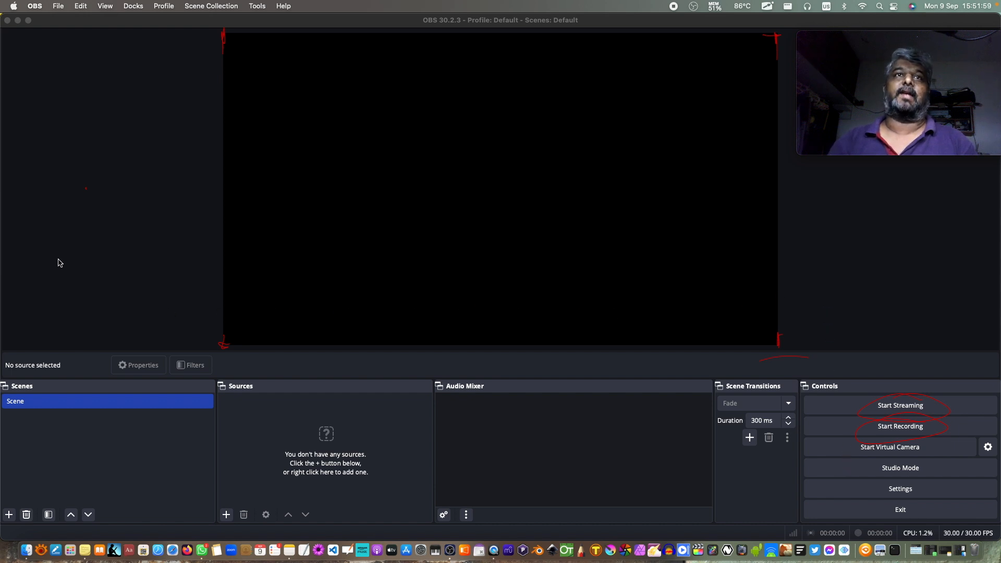
{"action": "mouse_move", "coordinate": [61, 254]}
{"action": "left_mouse_down"}
{"action": "mouse_move", "coordinate": [70, 271]}
{"action": "mouse_move", "coordinate": [89, 261]}
{"action": "mouse_move", "coordinate": [198, 190]}
{"action": "mouse_move", "coordinate": [202, 223]}
{"action": "left_mouse_up"}
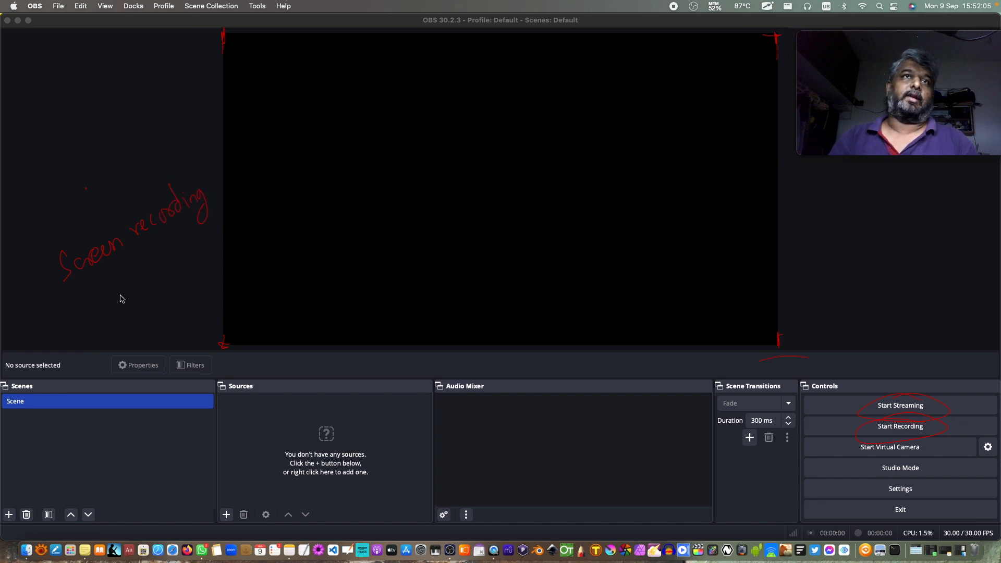
{"action": "mouse_move", "coordinate": [131, 280]}
{"action": "left_mouse_down"}
{"action": "mouse_move", "coordinate": [121, 298]}
{"action": "mouse_move", "coordinate": [143, 287]}
{"action": "mouse_move", "coordinate": [157, 294]}
{"action": "mouse_move", "coordinate": [151, 255]}
{"action": "mouse_move", "coordinate": [170, 267]}
{"action": "mouse_move", "coordinate": [208, 240]}
{"action": "left_mouse_up"}
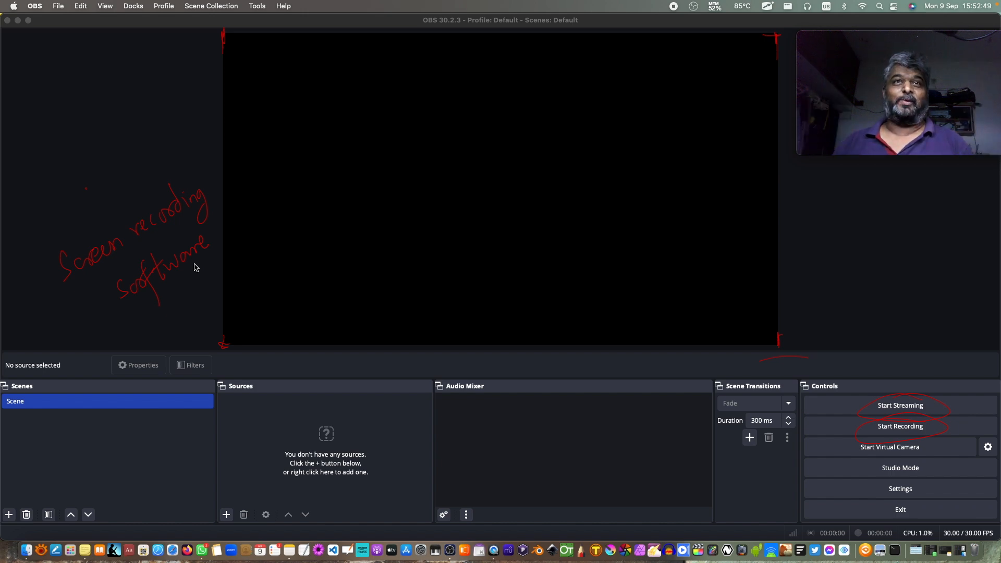
{"action": "key", "text": "Escape"}
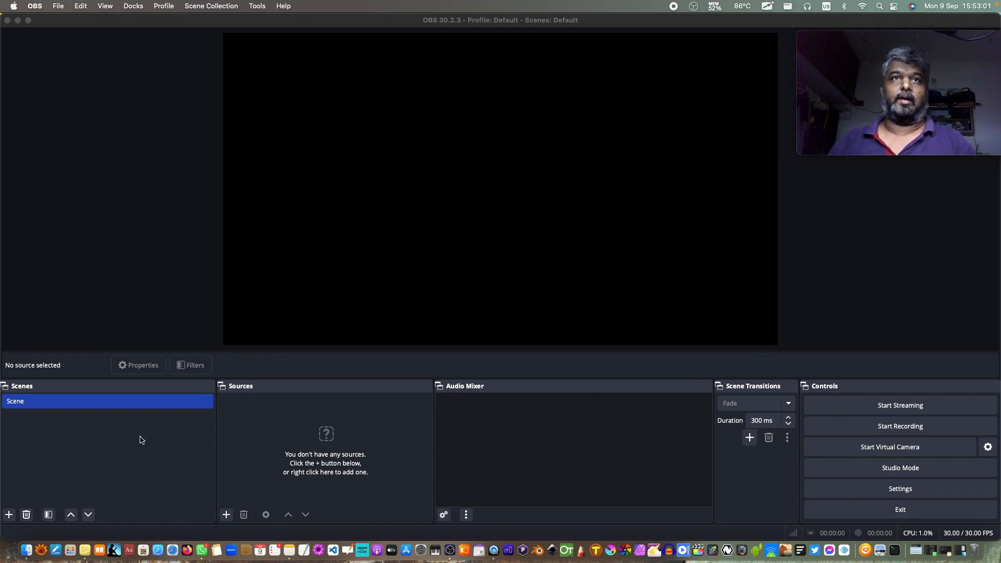
Step: Underline the Scene entry and the Sources heading in red and mark two opposite corners of the preview
{"action": "left_click_drag", "start_coordinate": [16, 416], "coordinate": [29, 413]}
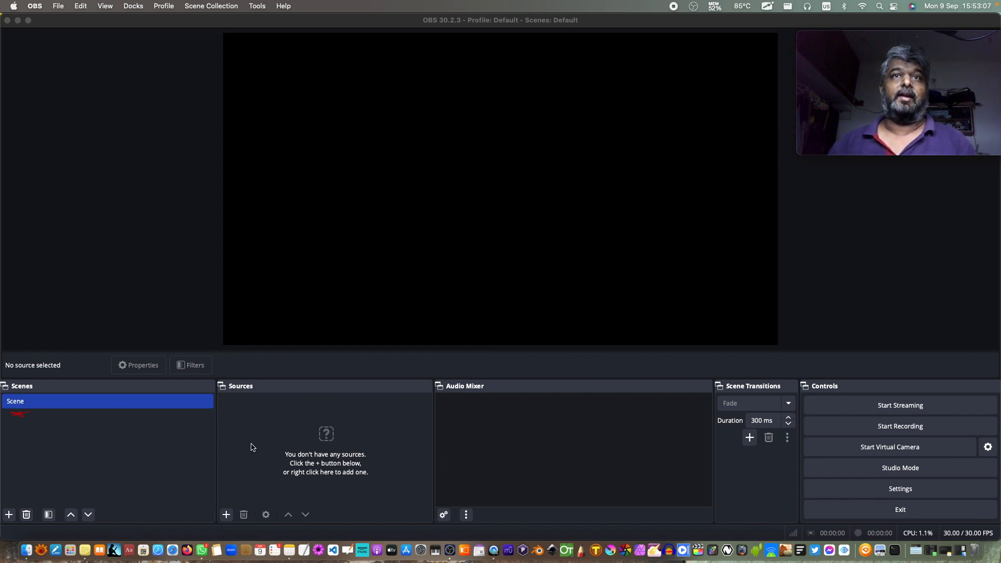
{"action": "left_click_drag", "start_coordinate": [233, 396], "coordinate": [257, 391]}
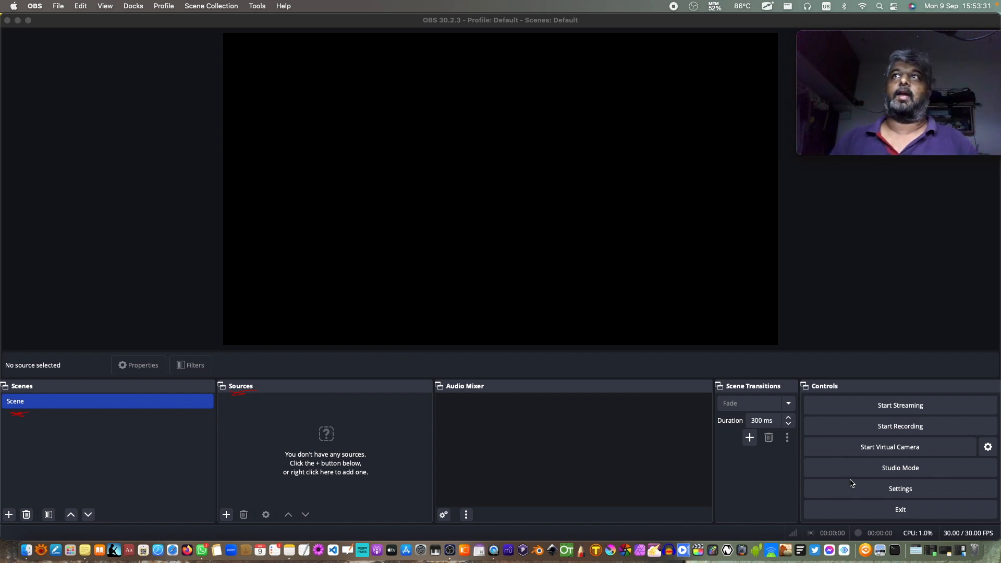
{"action": "left_click_drag", "start_coordinate": [218, 45], "coordinate": [232, 30]}
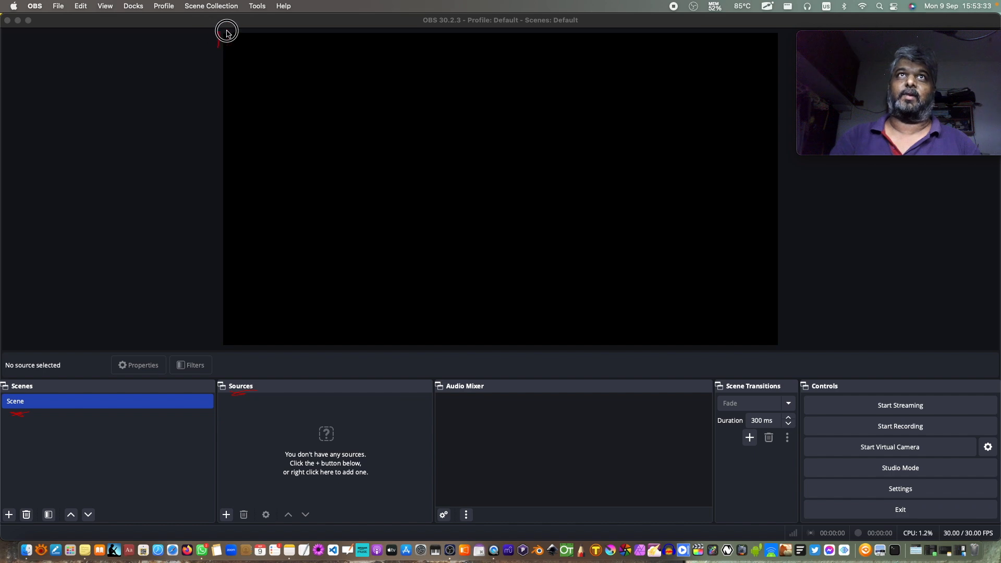
{"action": "left_click_drag", "start_coordinate": [769, 350], "coordinate": [787, 337]}
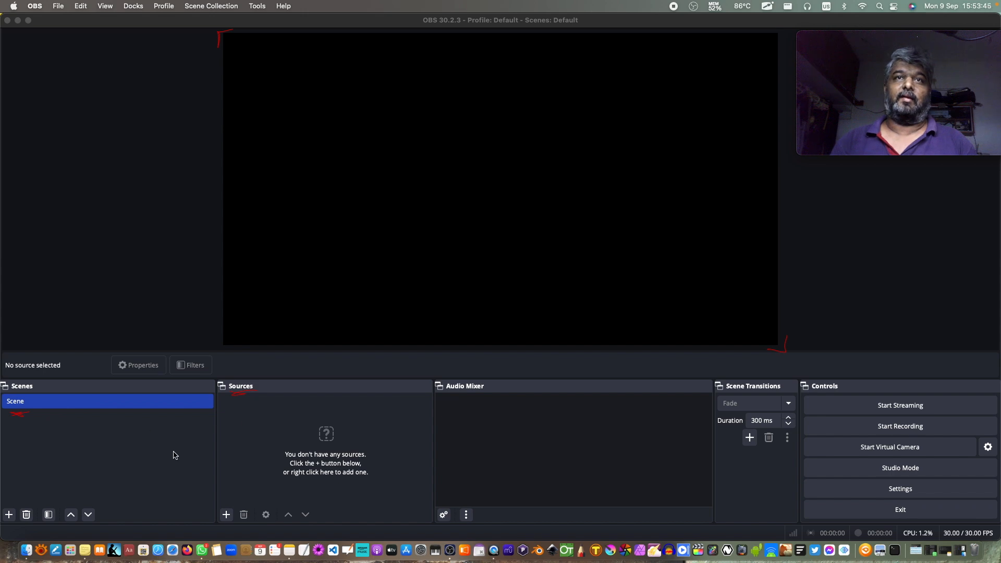
Step: Circle the control rows beneath the Scenes and Sources lists in red, and clear all annotations
{"action": "mouse_move", "coordinate": [16, 492]}
{"action": "left_mouse_down"}
{"action": "mouse_move", "coordinate": [19, 524]}
{"action": "mouse_move", "coordinate": [36, 488]}
{"action": "mouse_move", "coordinate": [2, 509]}
{"action": "left_mouse_up"}
{"action": "mouse_move", "coordinate": [298, 504]}
{"action": "left_mouse_down"}
{"action": "mouse_move", "coordinate": [221, 505]}
{"action": "mouse_move", "coordinate": [269, 535]}
{"action": "mouse_move", "coordinate": [294, 493]}
{"action": "left_mouse_up"}
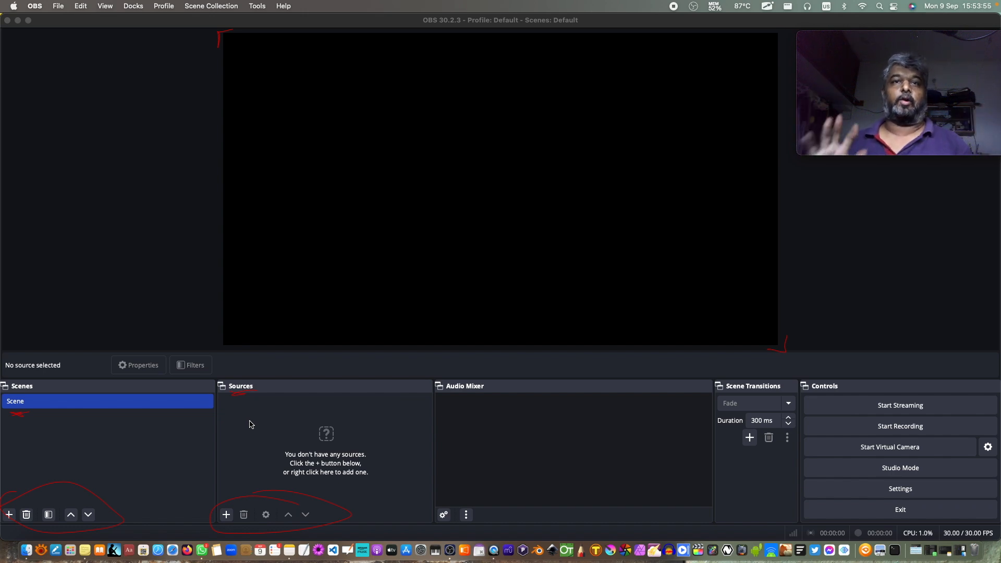
{"action": "key", "text": "BackSpace"}
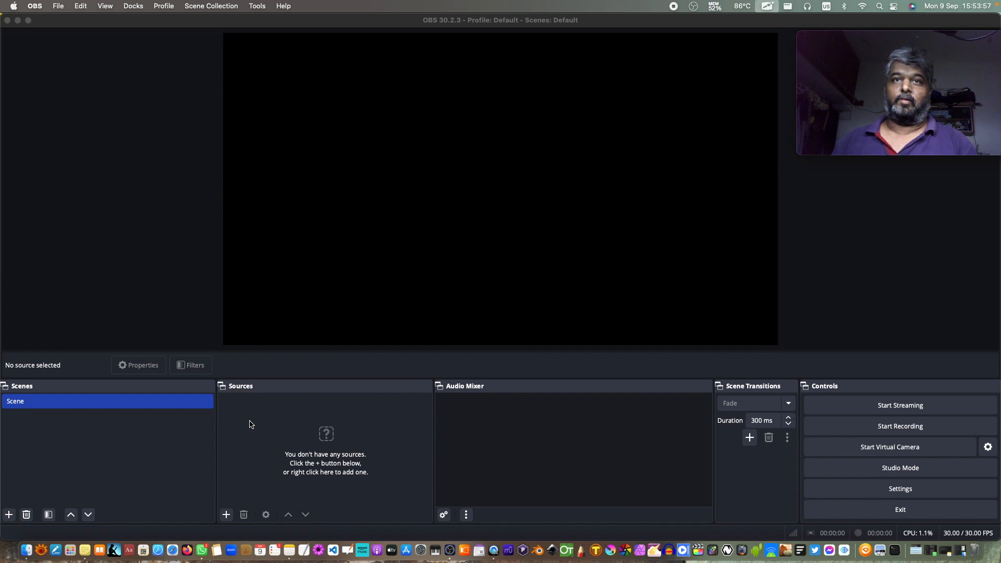
{"action": "key", "text": "Escape"}
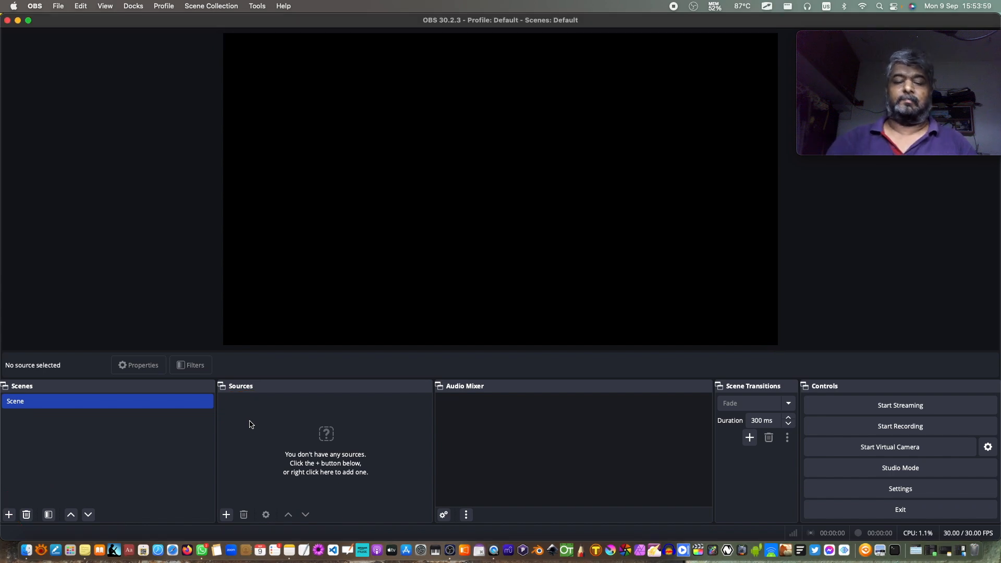
Step: Circle the OBS menu bar with a red annotation and clear it
{"action": "key", "text": "alt+Tab"}
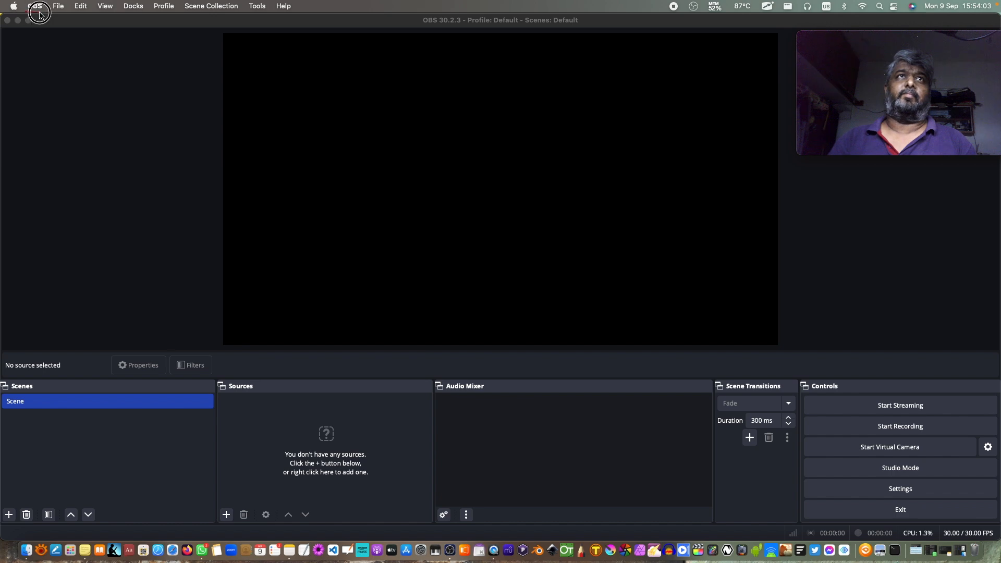
{"action": "mouse_move", "coordinate": [53, 12]}
{"action": "left_mouse_down"}
{"action": "mouse_move", "coordinate": [194, 29]}
{"action": "mouse_move", "coordinate": [344, 19]}
{"action": "mouse_move", "coordinate": [366, 6]}
{"action": "mouse_move", "coordinate": [3, 2]}
{"action": "left_mouse_up"}
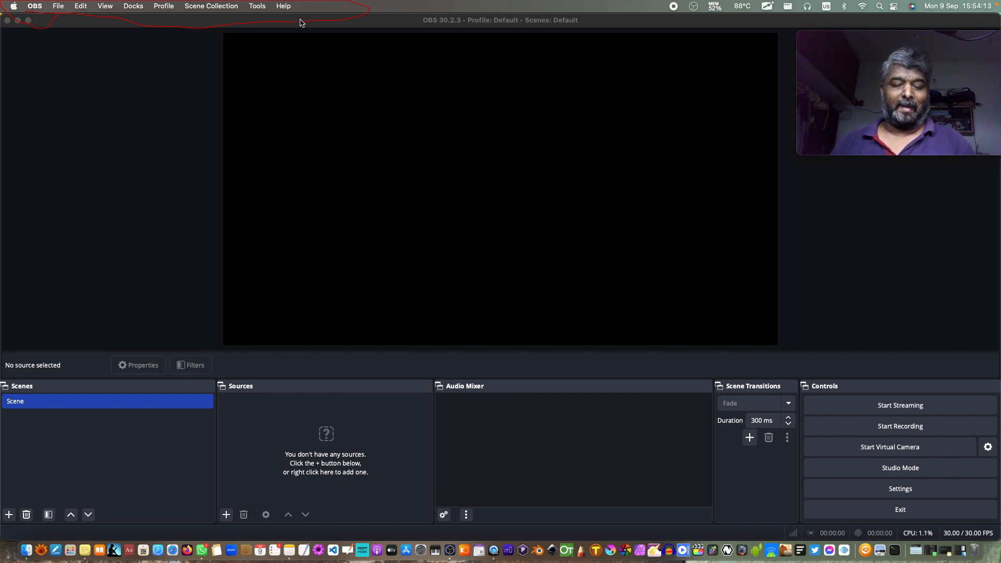
{"action": "key", "text": "Escape"}
{"action": "key", "text": "Escape"}
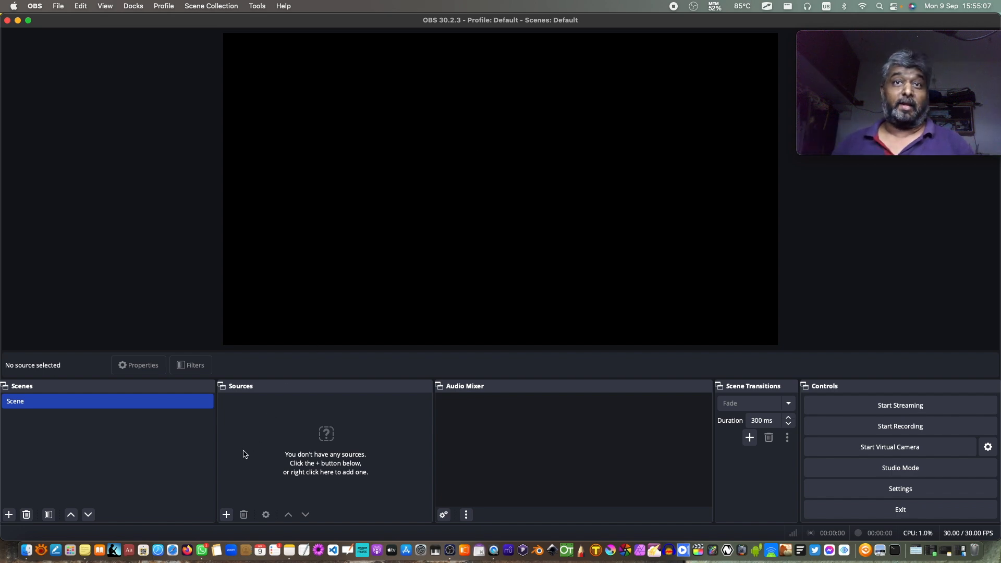
Step: Examine the source types that can be added to the scene and the options for adding a new scene
{"action": "left_click", "coordinate": [226, 515]}
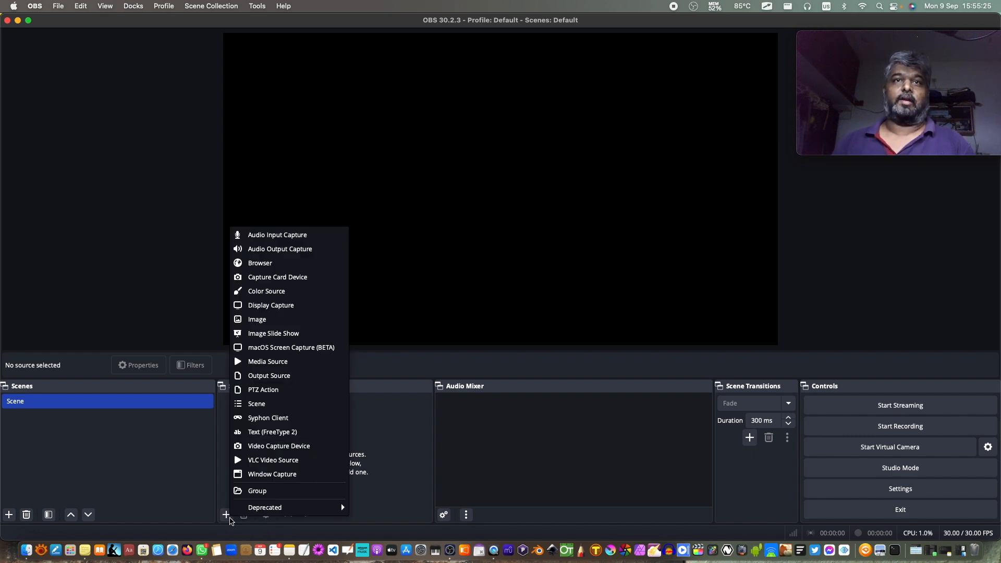
{"action": "left_click", "coordinate": [231, 522]}
{"action": "right_click", "coordinate": [253, 428]}
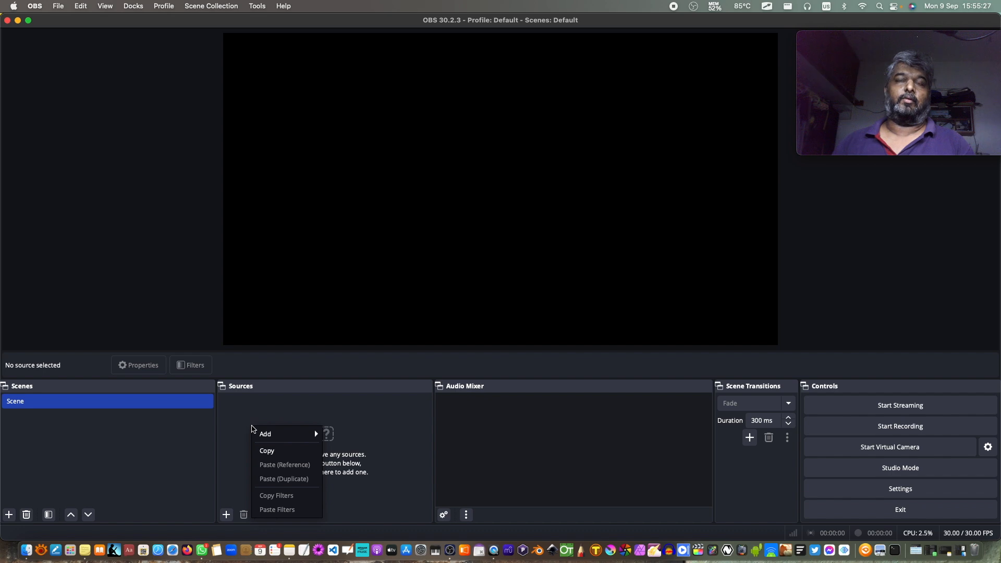
{"action": "mouse_move", "coordinate": [262, 435]}
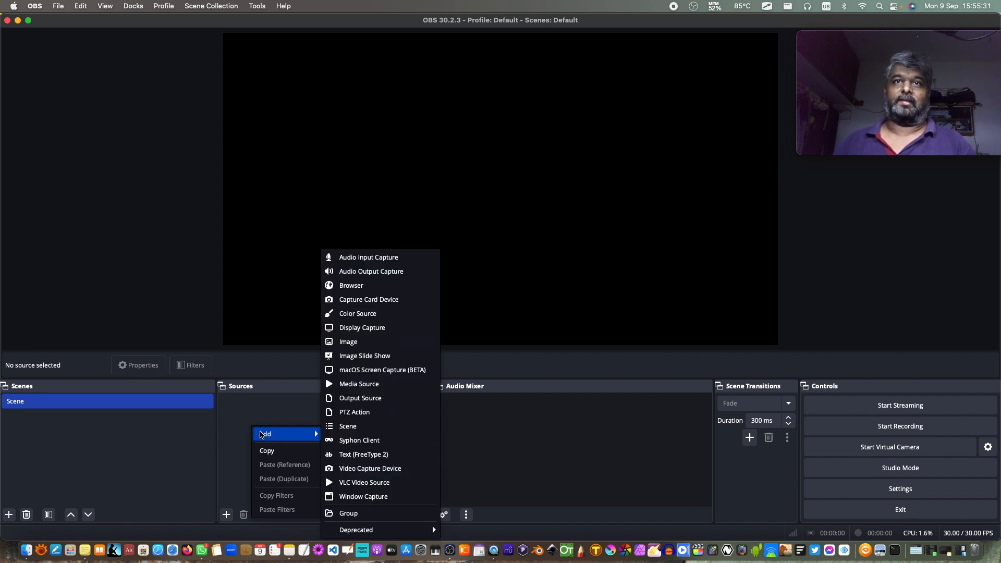
{"action": "left_click", "coordinate": [261, 413]}
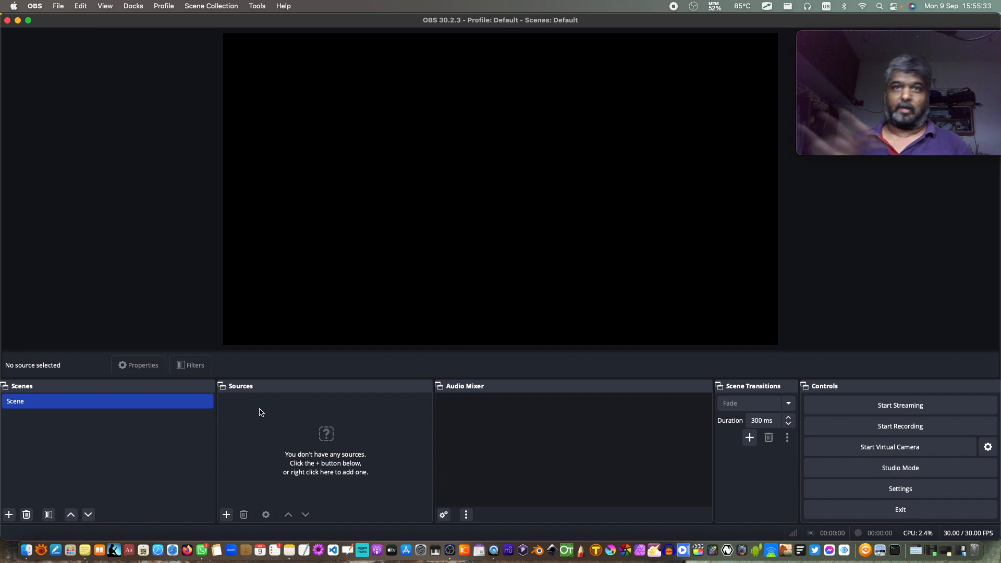
{"action": "right_click", "coordinate": [105, 433]}
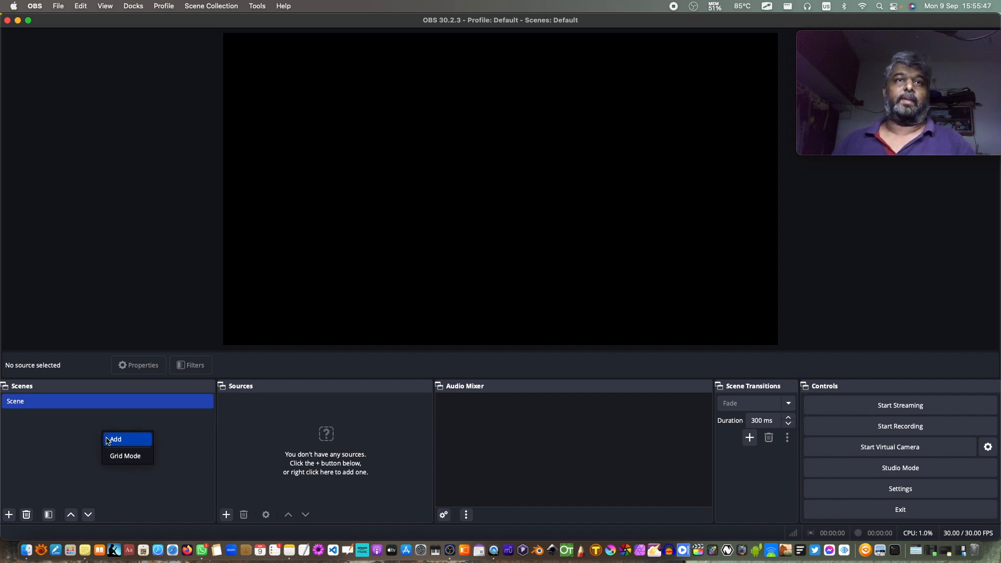
{"action": "left_click", "coordinate": [65, 439]}
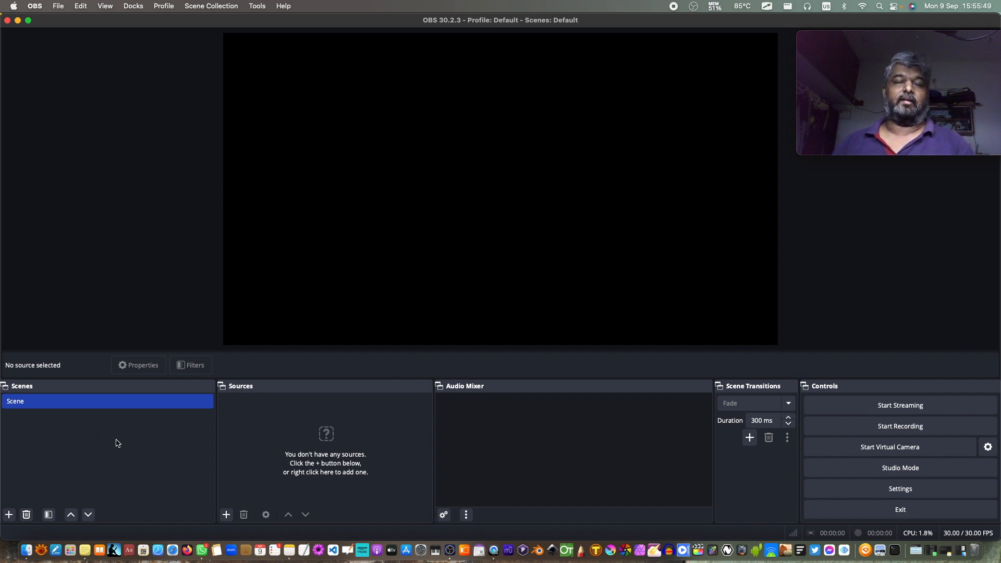
{"action": "right_click", "coordinate": [93, 441]}
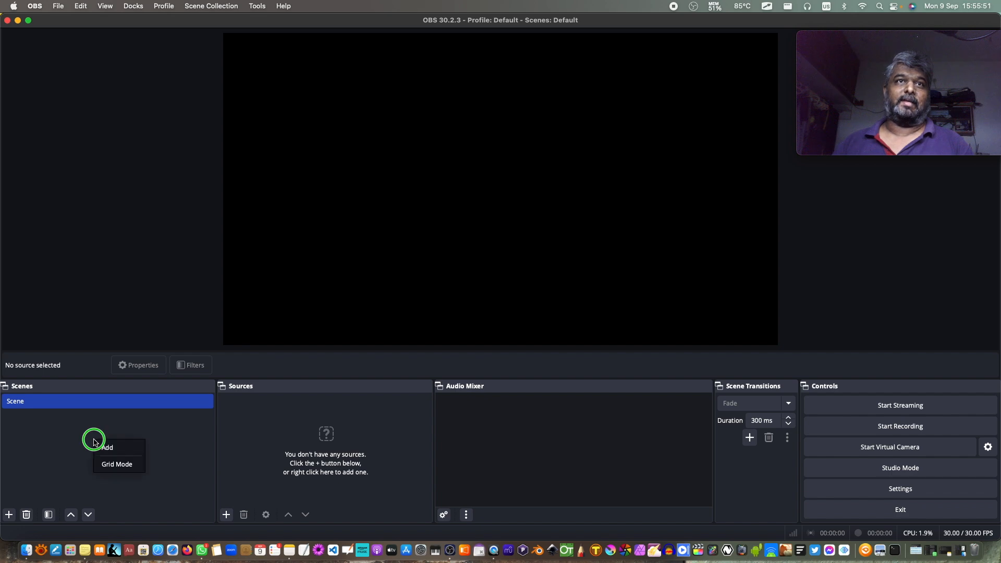
{"action": "left_click", "coordinate": [49, 438]}
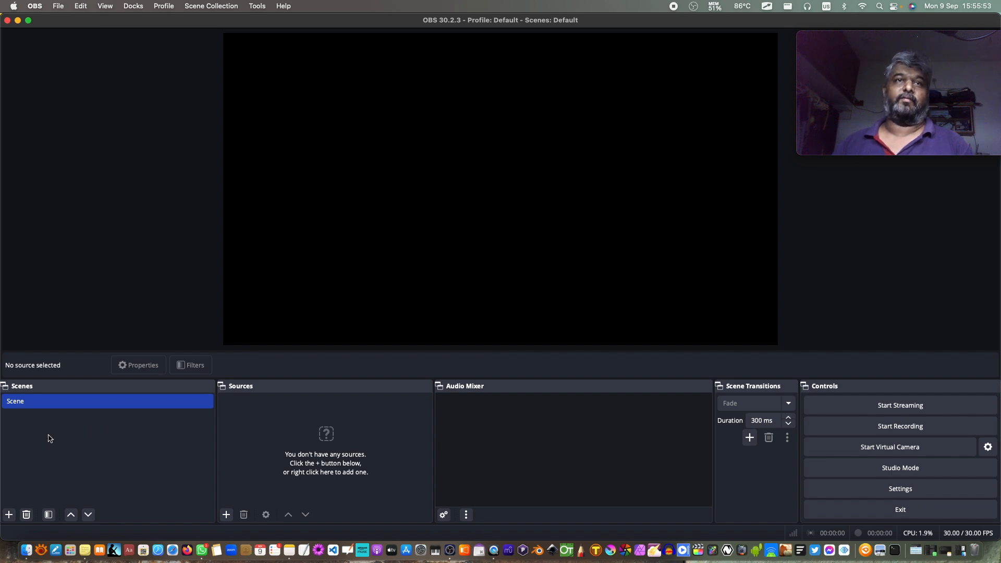
{"action": "right_click", "coordinate": [260, 431]}
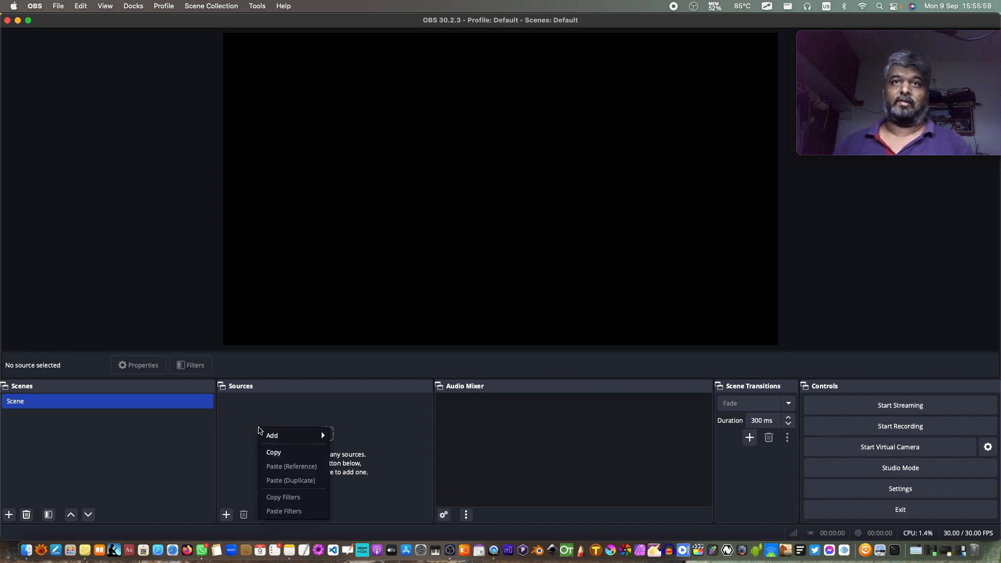
{"action": "mouse_move", "coordinate": [267, 436]}
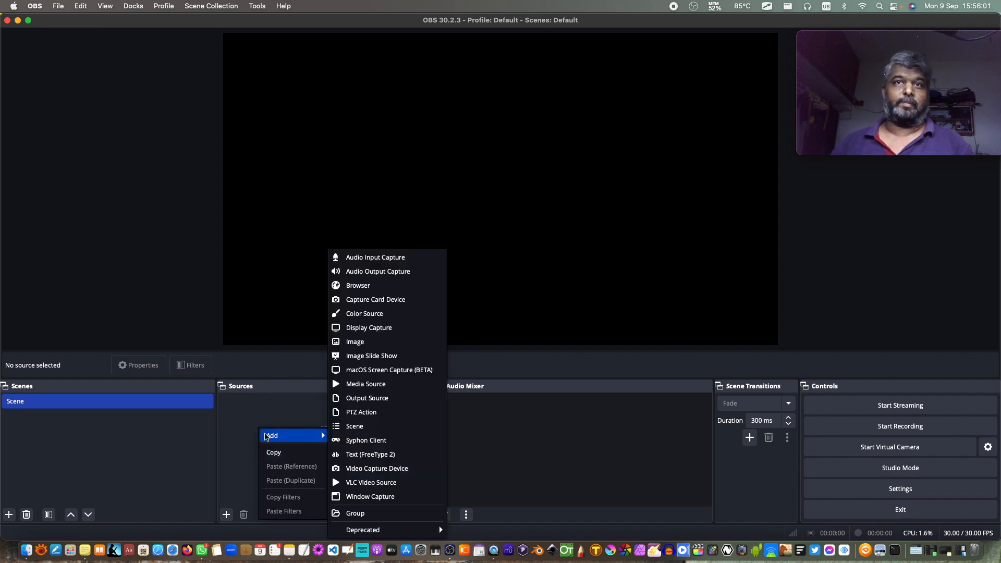
{"action": "left_click", "coordinate": [242, 436]}
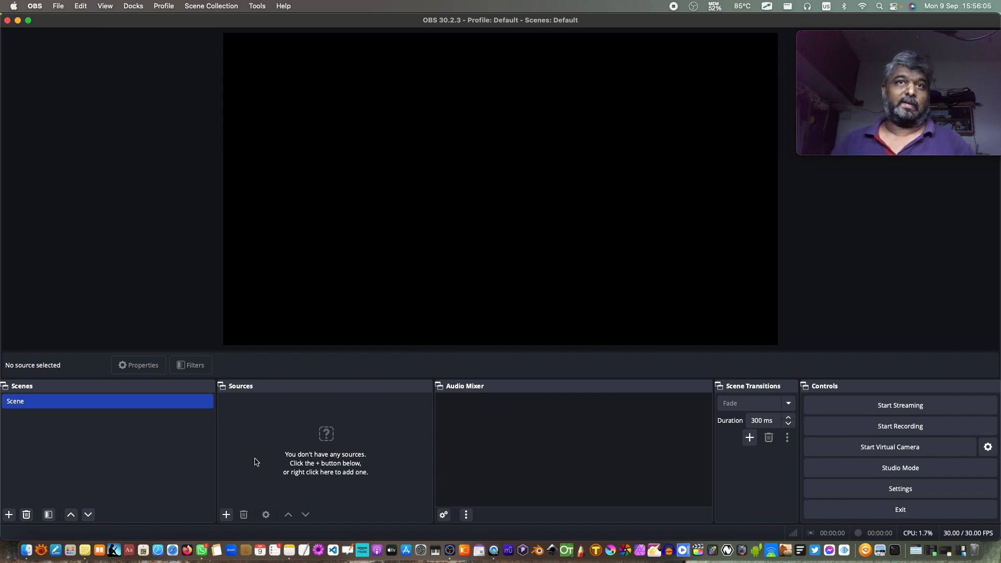
Step: Add a new Video Capture Device source named "Tukzer Webcam" to the scene
{"action": "left_click", "coordinate": [227, 515]}
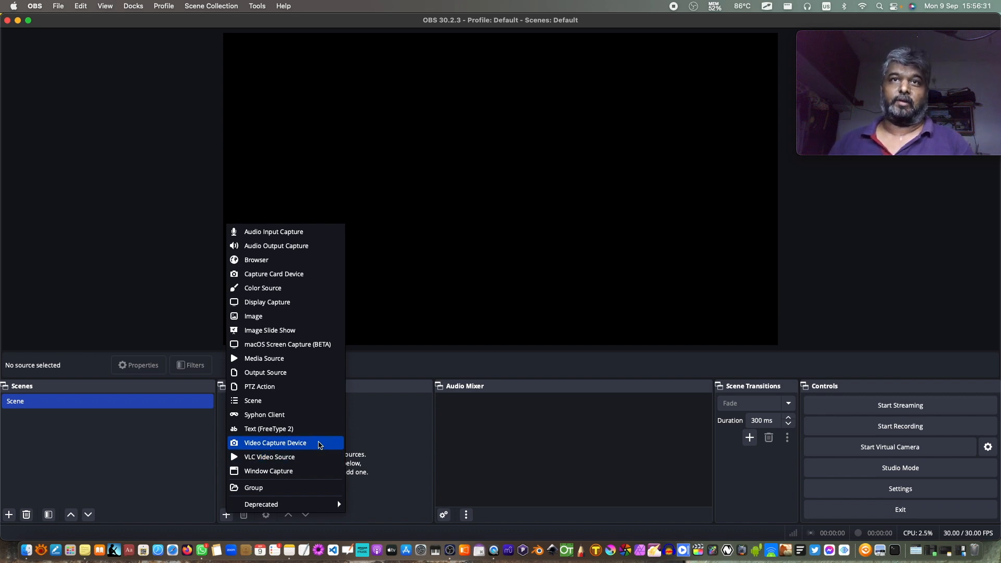
{"action": "left_click", "coordinate": [320, 444]}
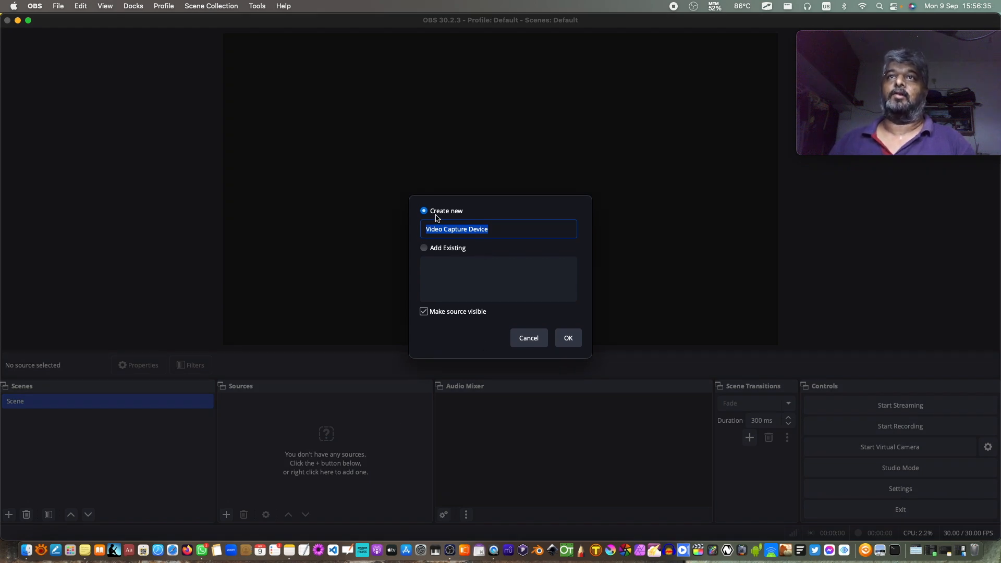
{"action": "left_click", "coordinate": [506, 230]}
{"action": "left_click_drag", "start_coordinate": [513, 230], "coordinate": [399, 222]}
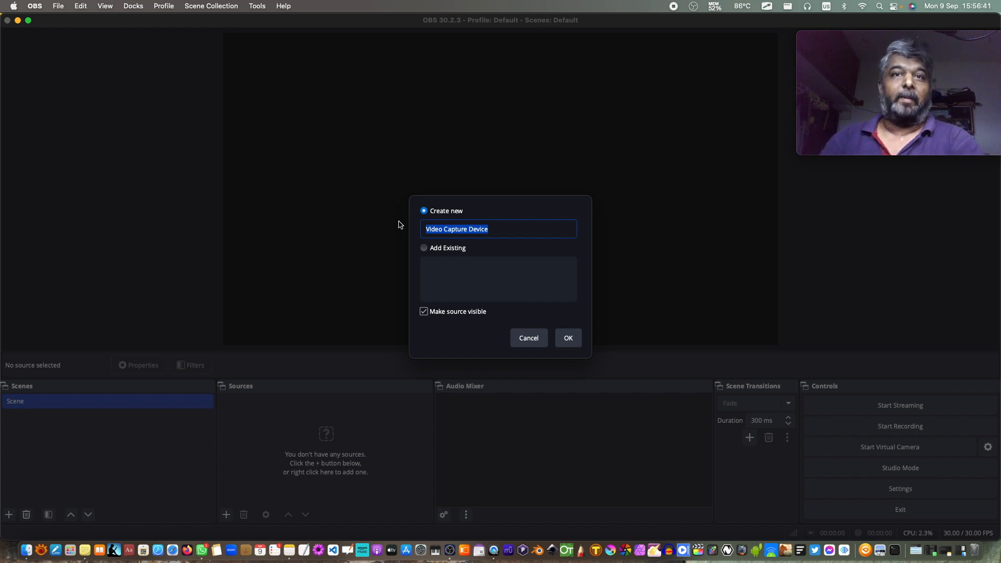
{"action": "type", "text": "Tukzer"}
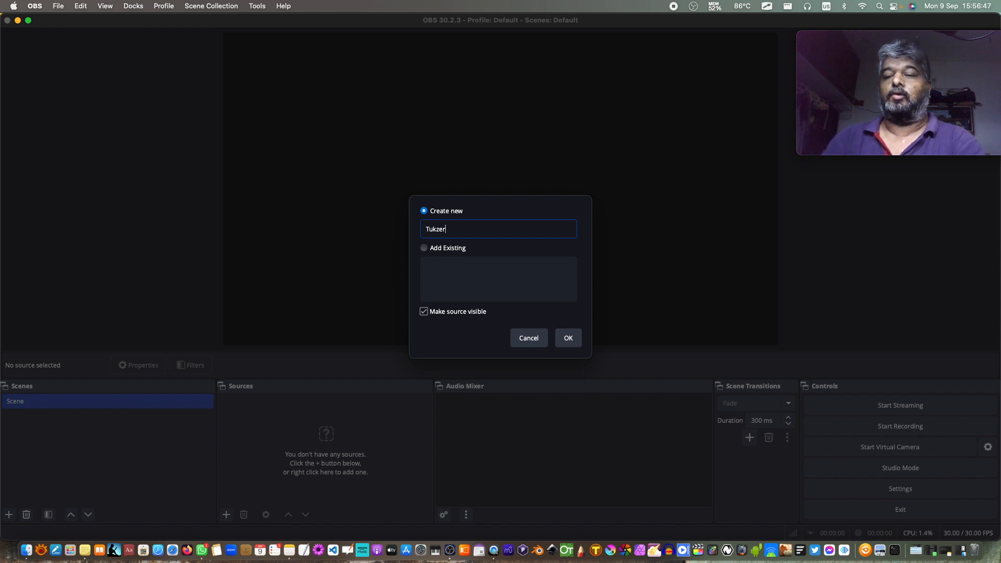
{"action": "type", "text": " Webcam"}
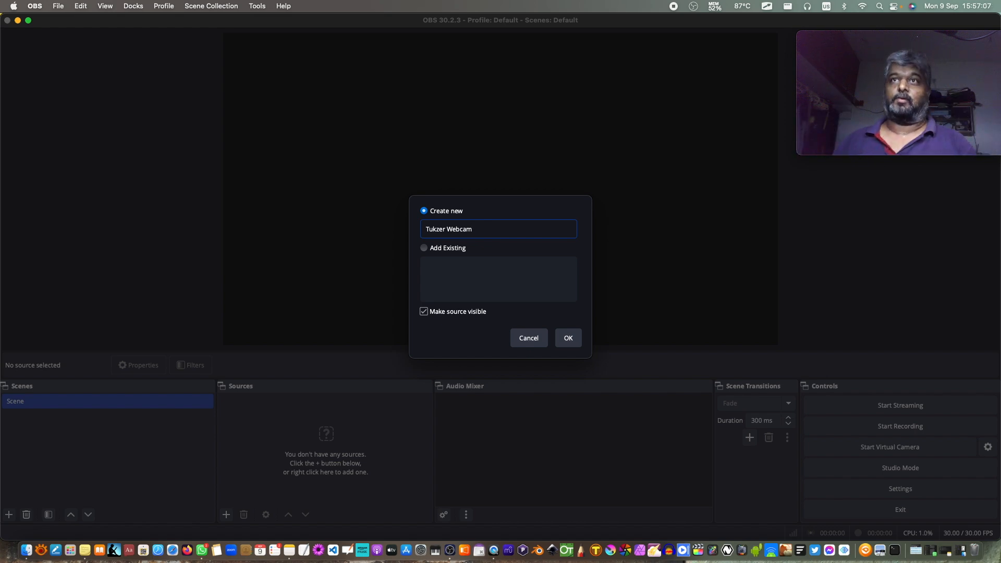
{"action": "left_click", "coordinate": [573, 340]}
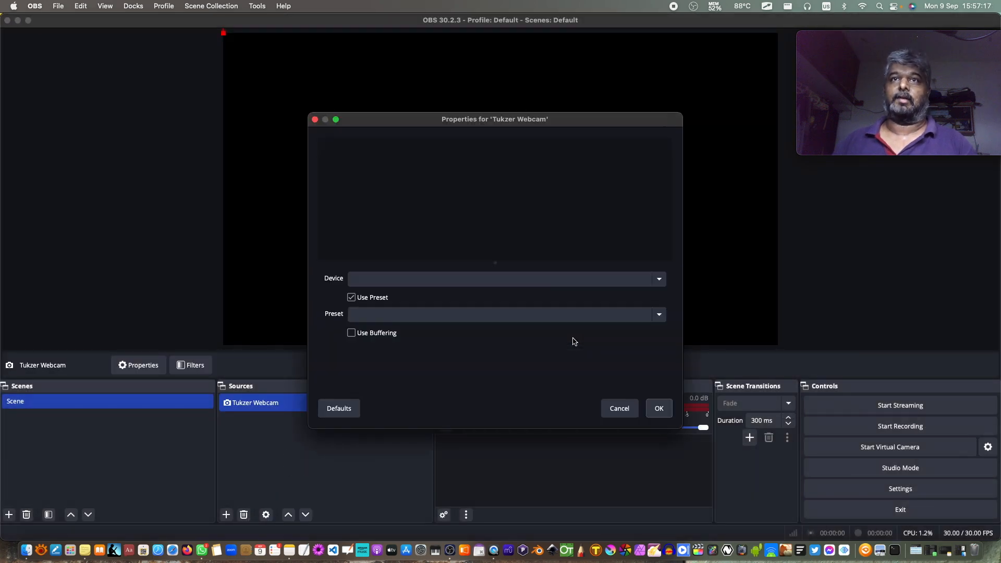
Step: Set the webcam source's device to GENERAL WEBCAM with the 1920x1080 preset and accept the properties
{"action": "left_click", "coordinate": [660, 282]}
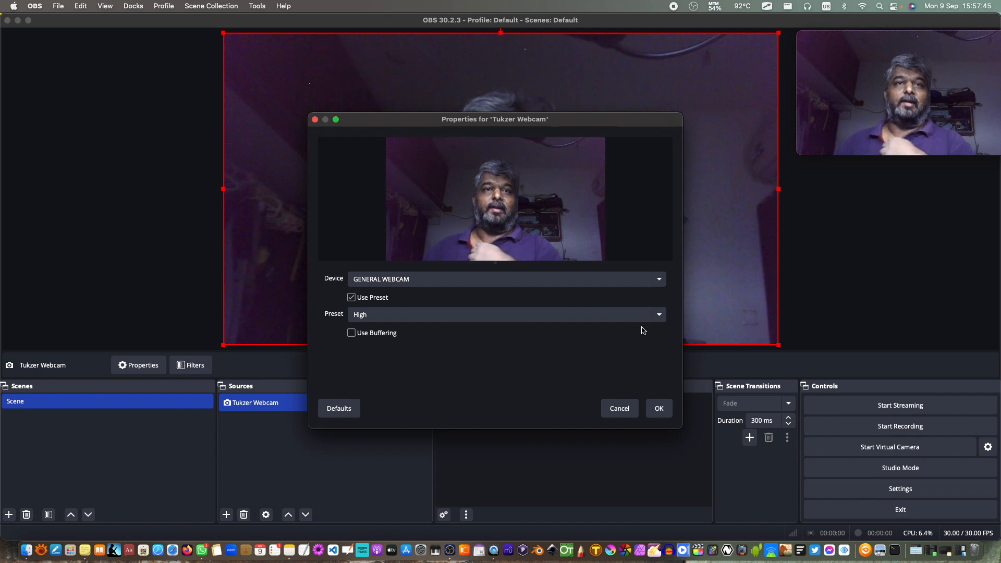
{"action": "left_click", "coordinate": [661, 315]}
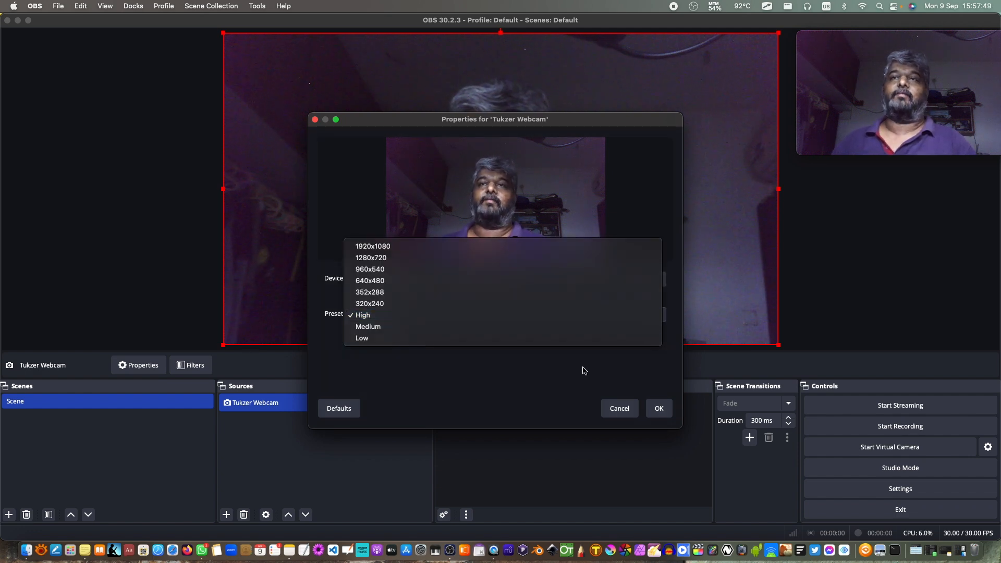
{"action": "left_click", "coordinate": [552, 387]}
{"action": "left_click", "coordinate": [660, 316]}
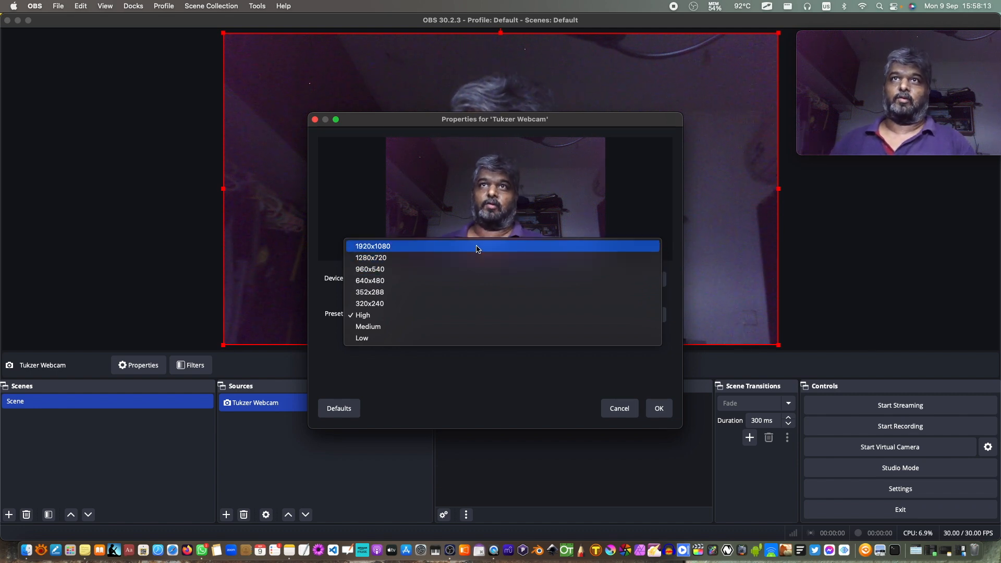
{"action": "left_click", "coordinate": [478, 247]}
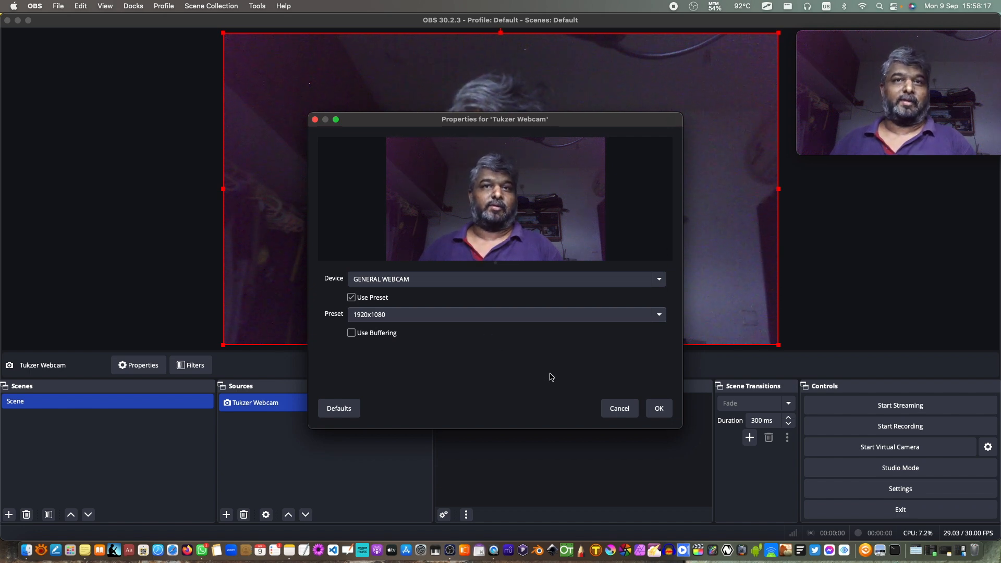
{"action": "left_click", "coordinate": [660, 409]}
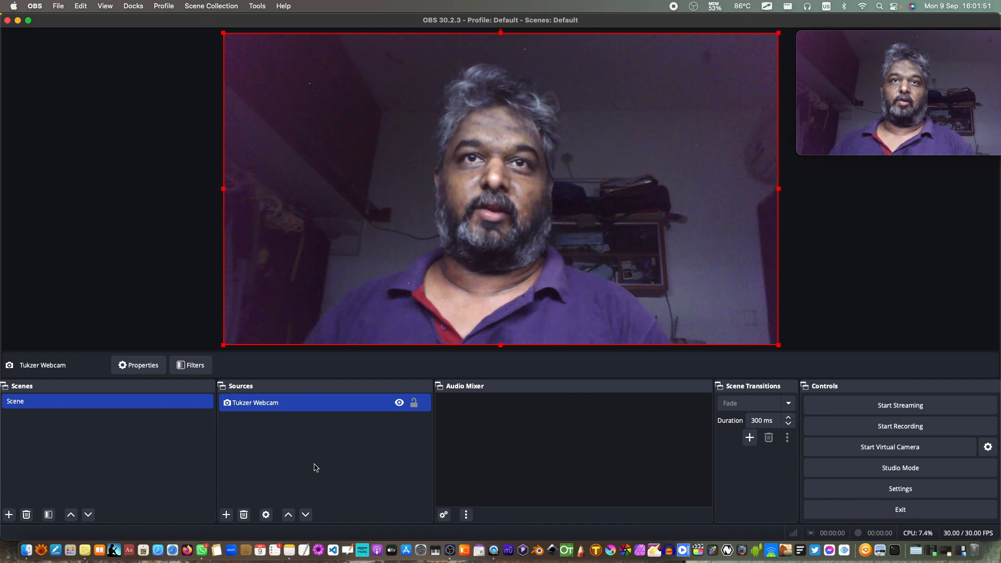
Step: Draw a red box labelled "scene" and "webcam + mic" beside the preview, and circle the Scene entry in the Scenes list
{"action": "key", "text": "alt+Tab"}
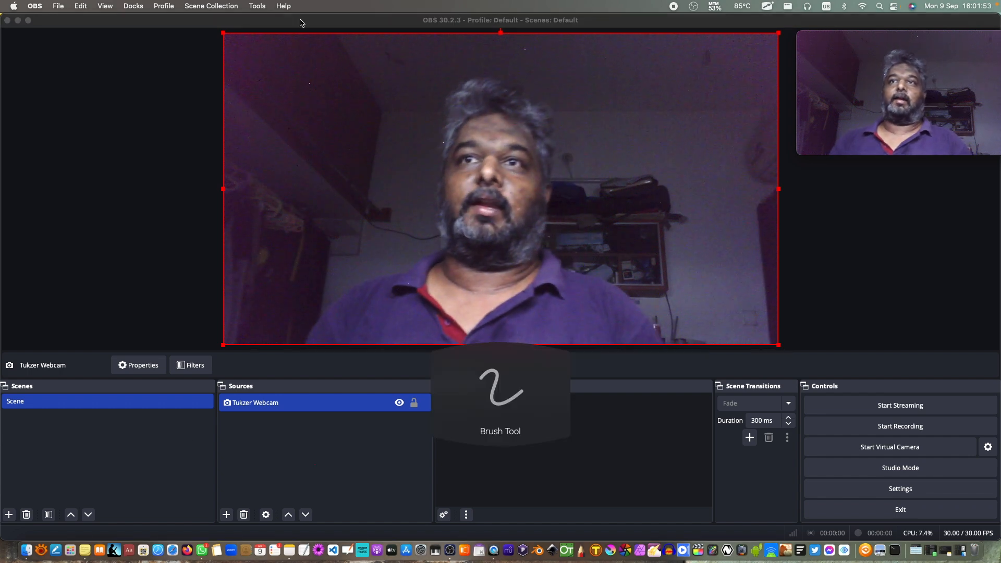
{"action": "mouse_move", "coordinate": [58, 151]}
{"action": "left_mouse_down"}
{"action": "mouse_move", "coordinate": [70, 238]}
{"action": "mouse_move", "coordinate": [184, 210]}
{"action": "left_mouse_up"}
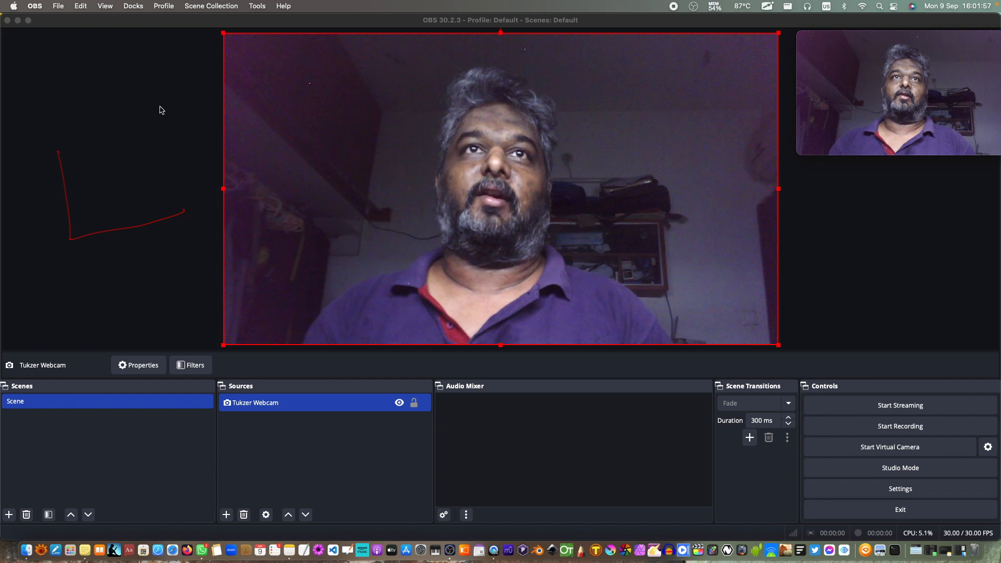
{"action": "left_click_drag", "start_coordinate": [163, 135], "coordinate": [183, 212]}
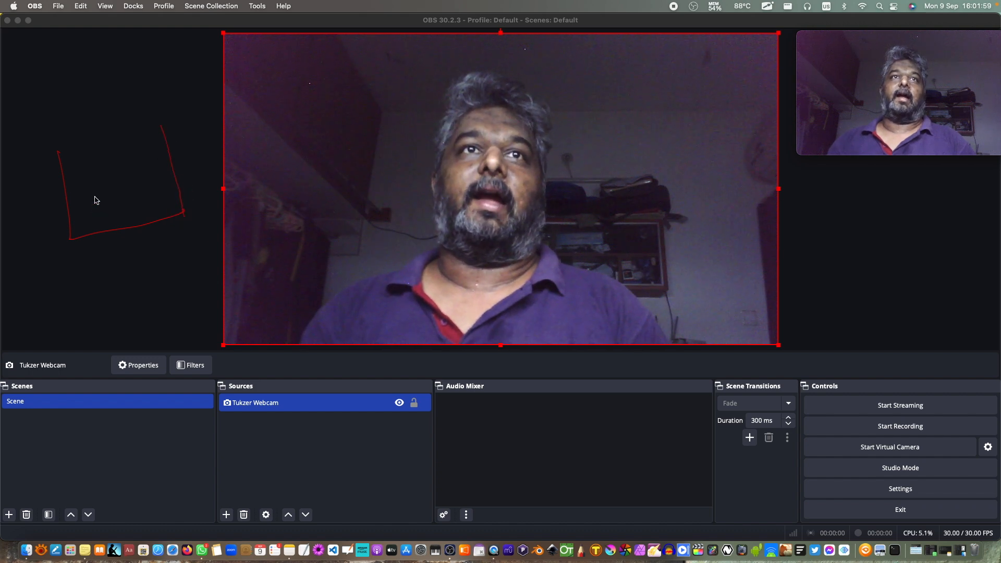
{"action": "left_click_drag", "start_coordinate": [78, 220], "coordinate": [166, 204]}
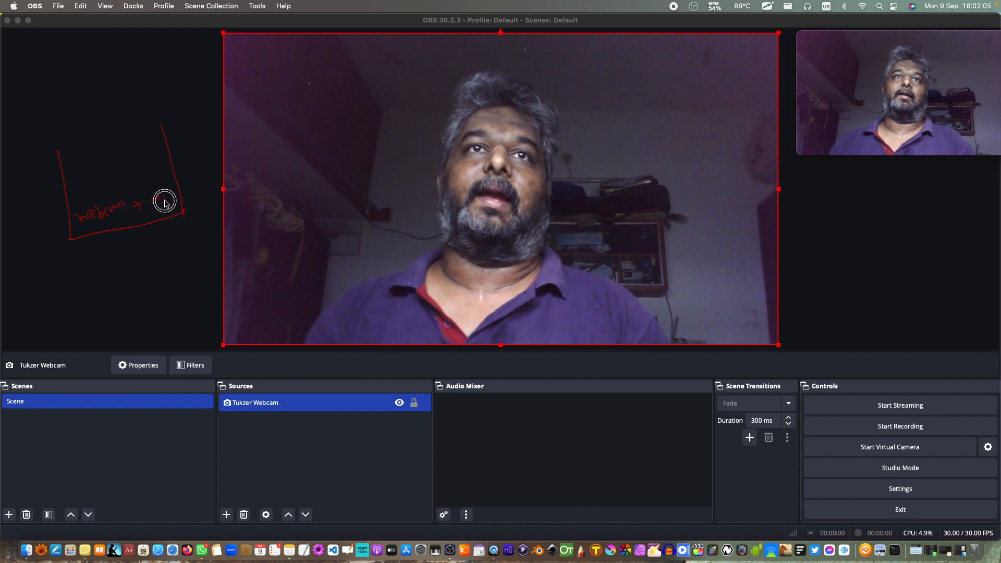
{"action": "left_click_drag", "start_coordinate": [85, 168], "coordinate": [115, 154]}
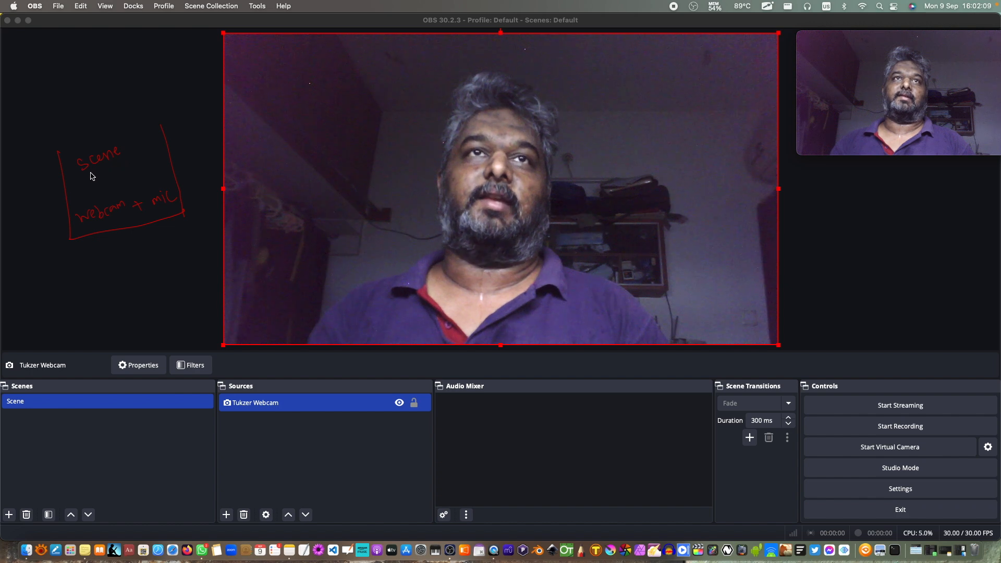
{"action": "mouse_move", "coordinate": [25, 390]}
{"action": "left_mouse_down"}
{"action": "mouse_move", "coordinate": [10, 424]}
{"action": "mouse_move", "coordinate": [36, 378]}
{"action": "left_mouse_up"}
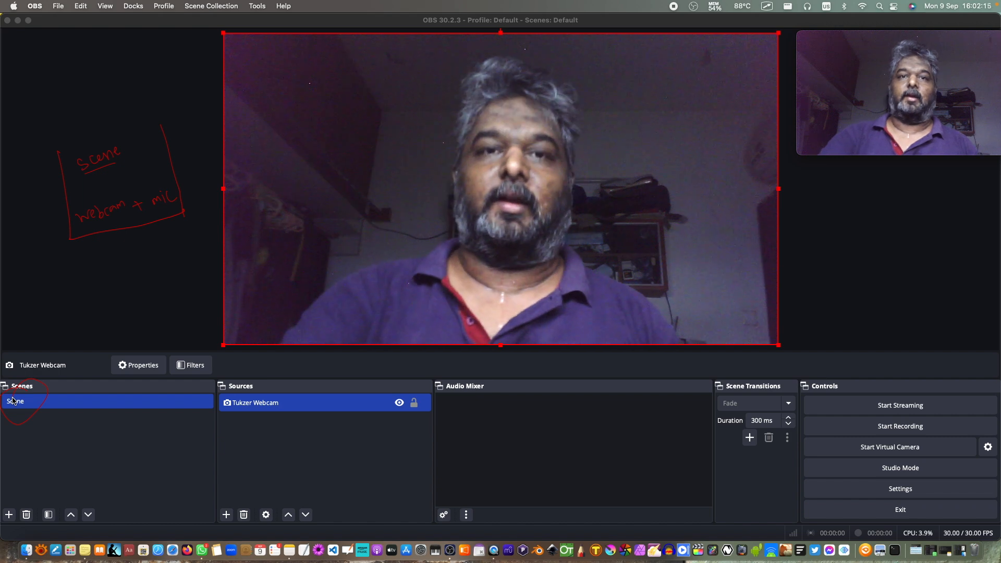
Step: Add an Audio Input Capture source named "Maono Condenser Microphone" that uses the USB Condenser Microphone device
{"action": "left_click", "coordinate": [225, 515]}
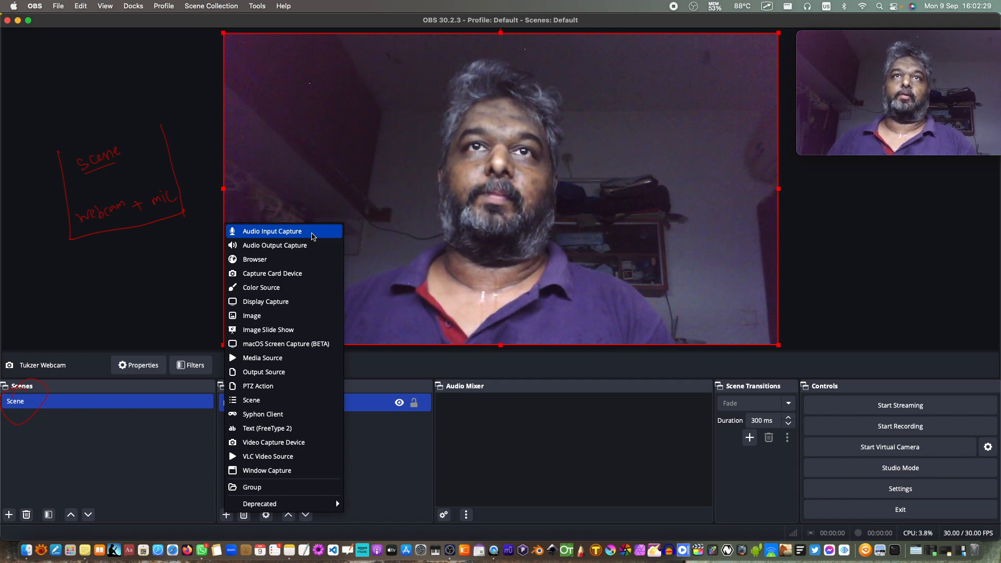
{"action": "left_click", "coordinate": [313, 232]}
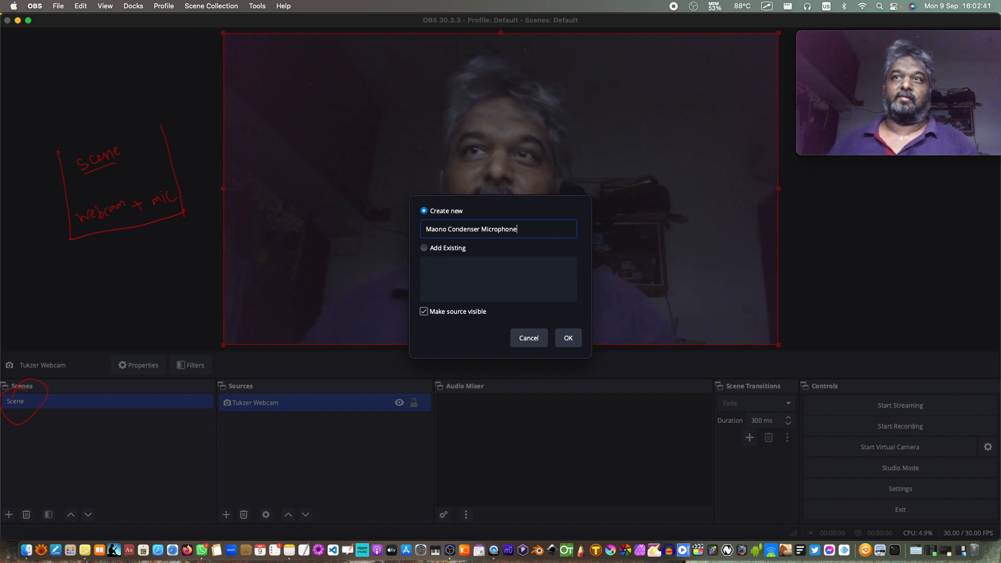
{"action": "left_click", "coordinate": [569, 338]}
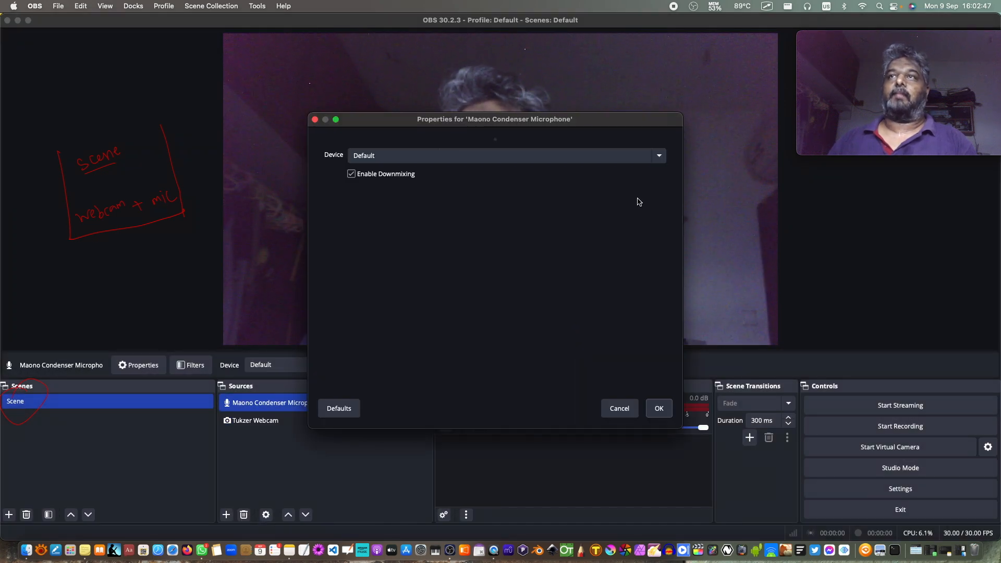
{"action": "left_click", "coordinate": [660, 155]}
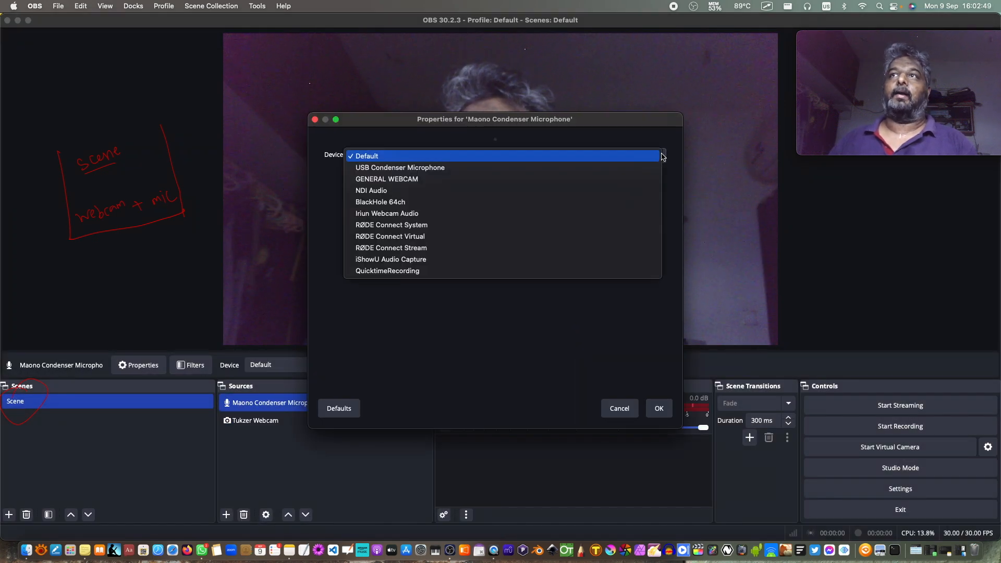
{"action": "left_click", "coordinate": [510, 329]}
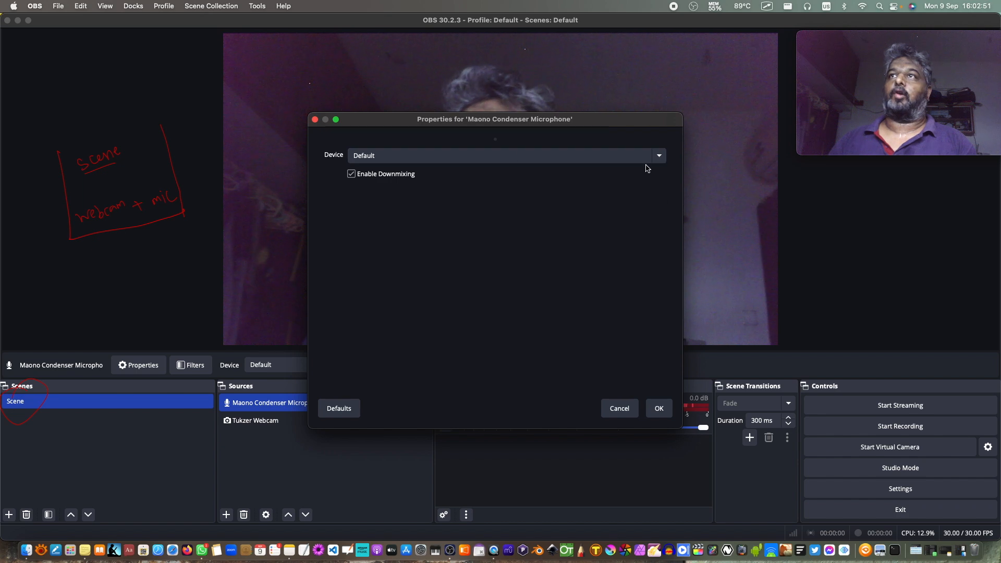
{"action": "left_click", "coordinate": [659, 157]}
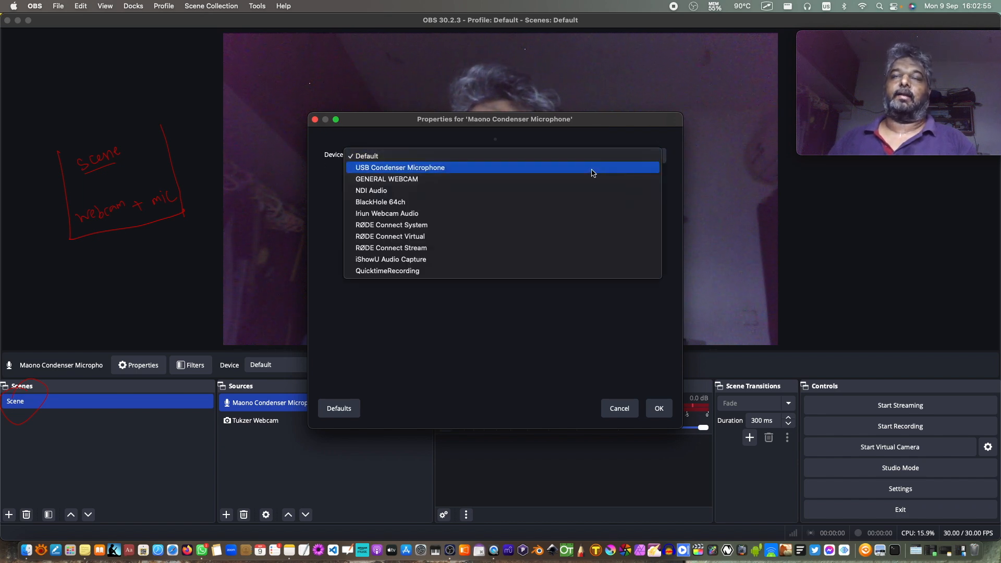
{"action": "left_click", "coordinate": [592, 168]}
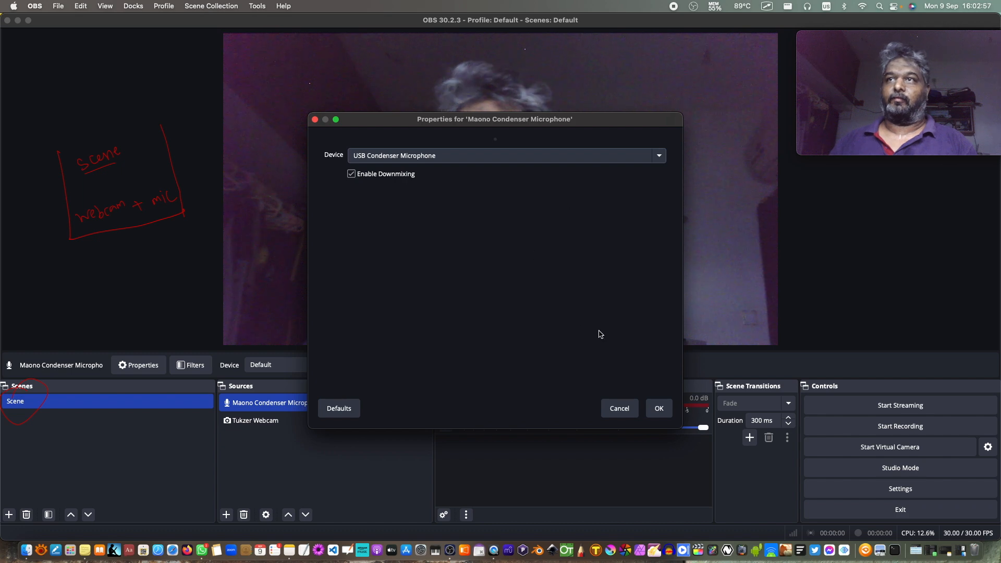
{"action": "left_click", "coordinate": [659, 409]}
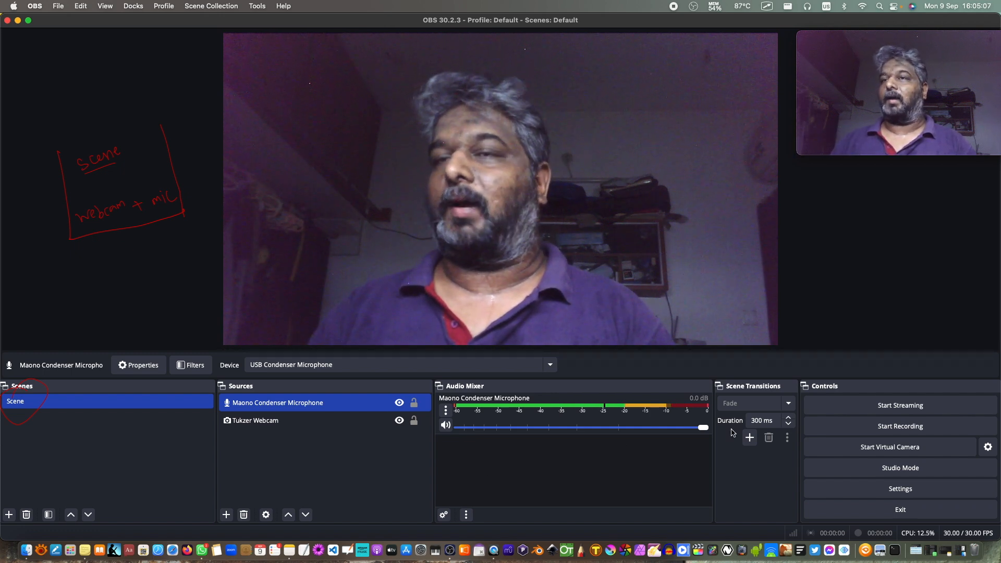
Step: Try to start streaming and connect a YouTube account through the stream settings, and quit Safari
{"action": "left_click", "coordinate": [904, 410]}
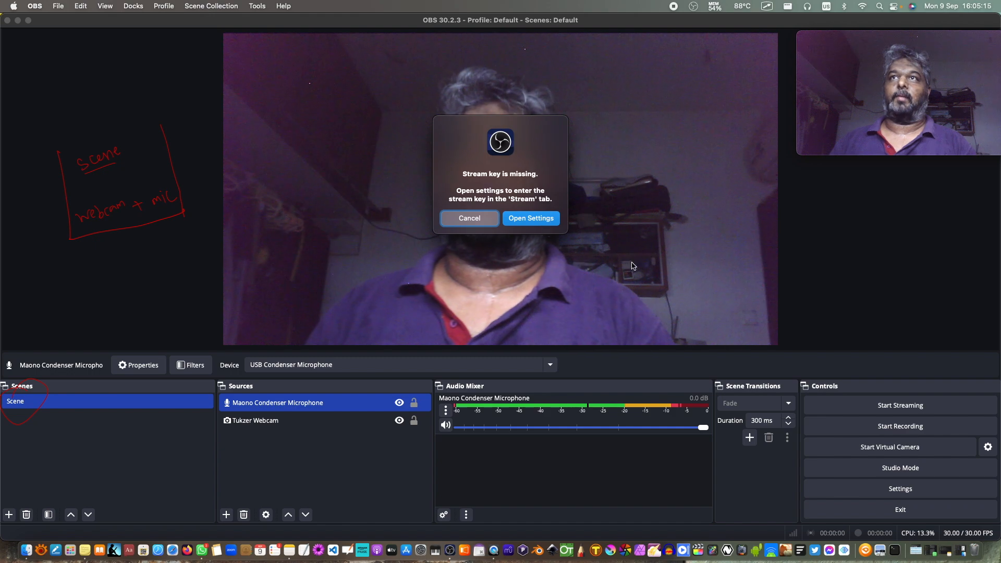
{"action": "key", "text": "Return"}
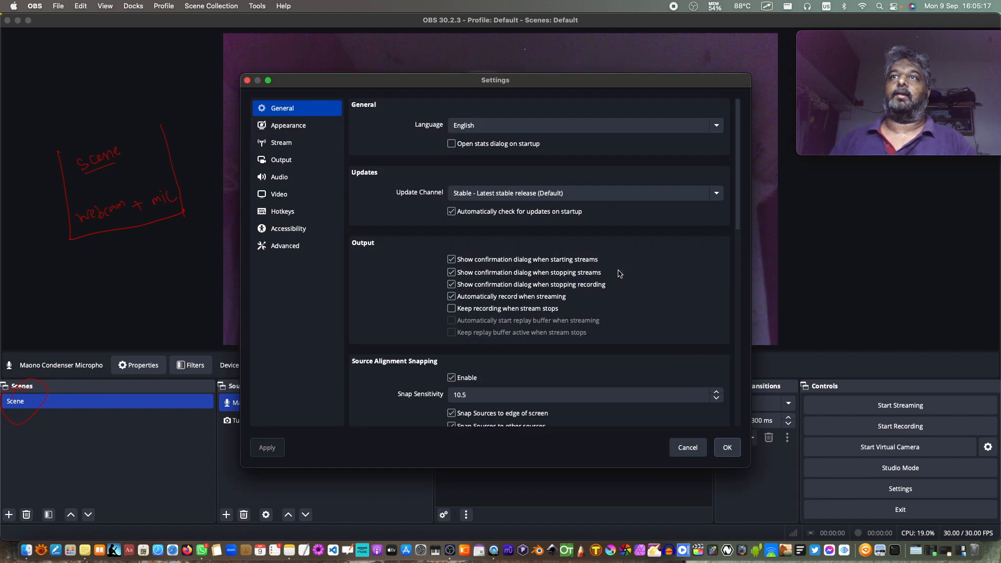
{"action": "left_click", "coordinate": [284, 143]}
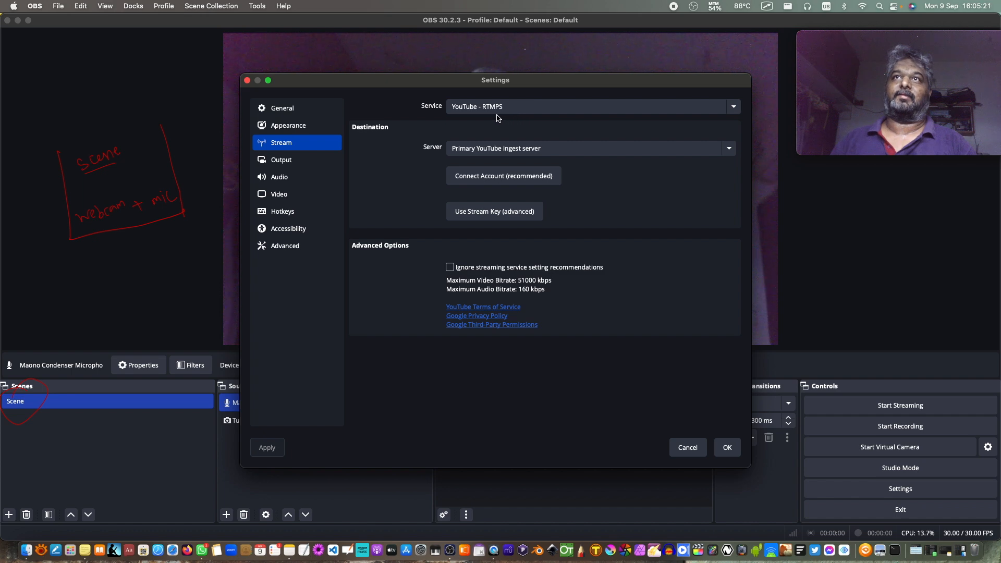
{"action": "left_click", "coordinate": [493, 177]}
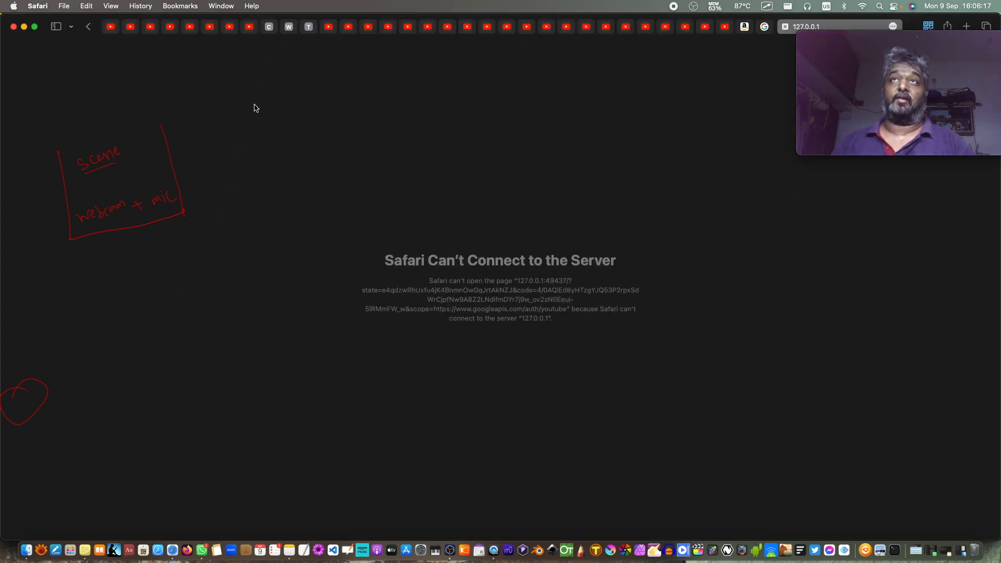
{"action": "left_click", "coordinate": [30, 7]}
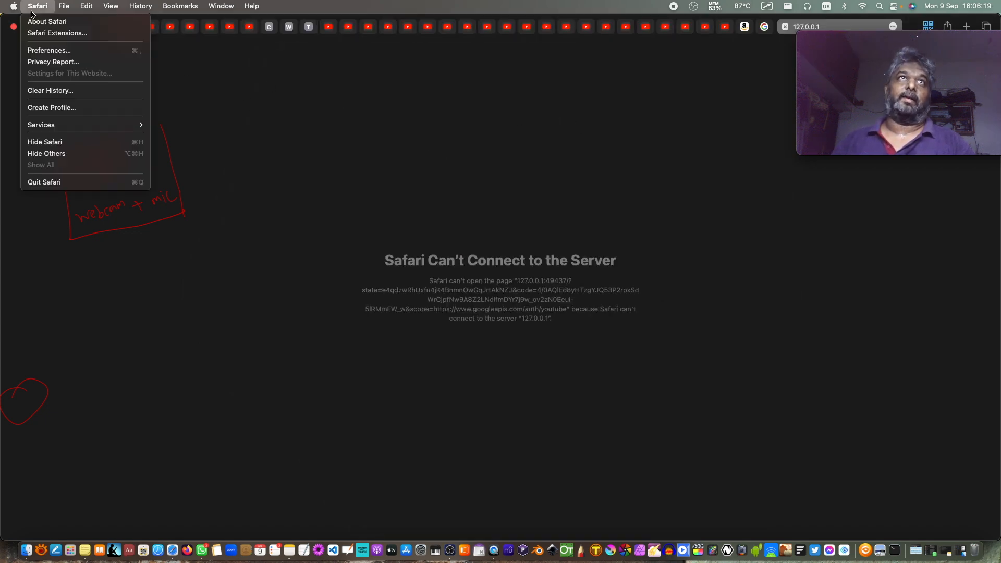
{"action": "left_click", "coordinate": [38, 181]}
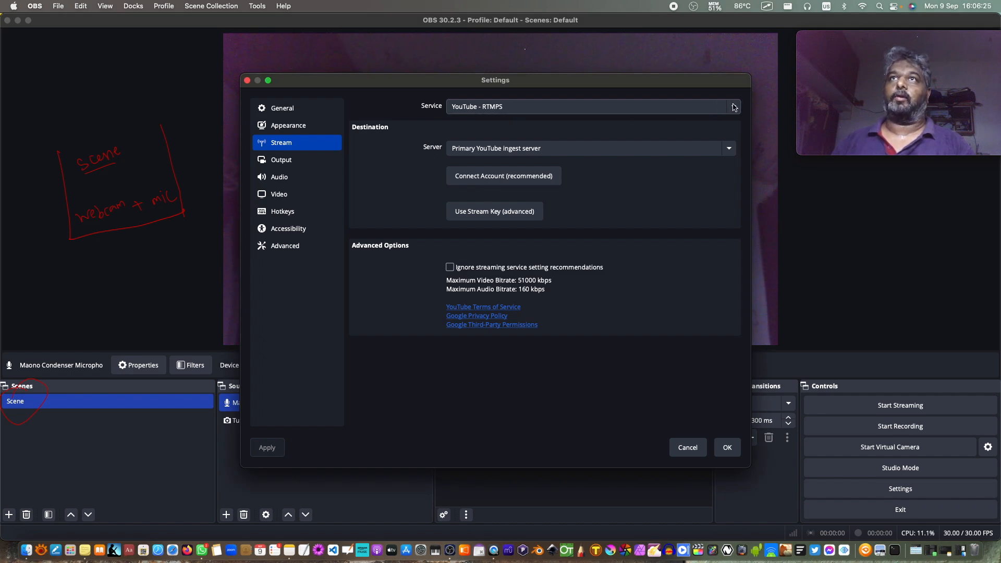
Step: Examine the full list of streaming services, keep YouTube - RTMPS selected, and close the settings without saving
{"action": "left_click", "coordinate": [734, 108]}
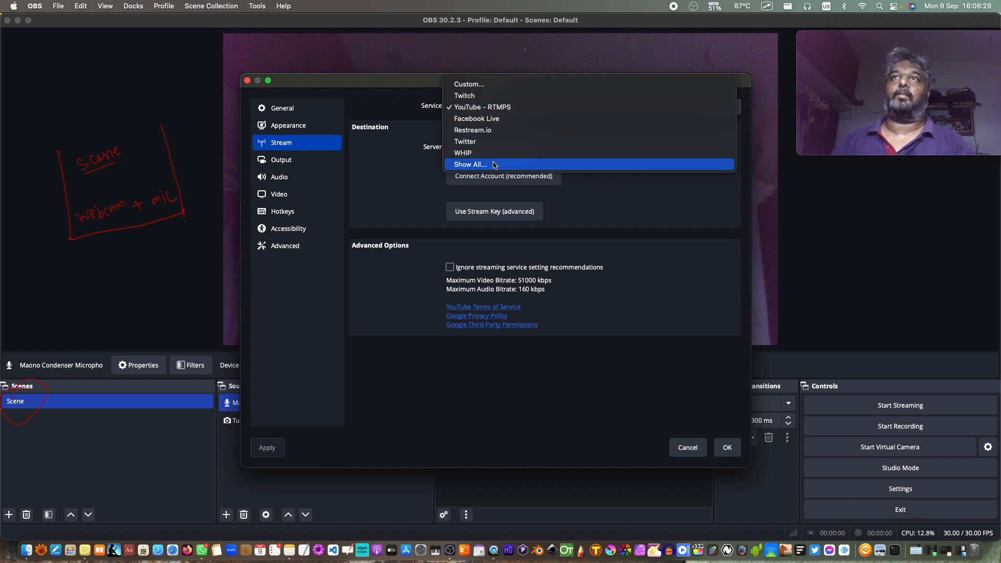
{"action": "left_click", "coordinate": [477, 164]}
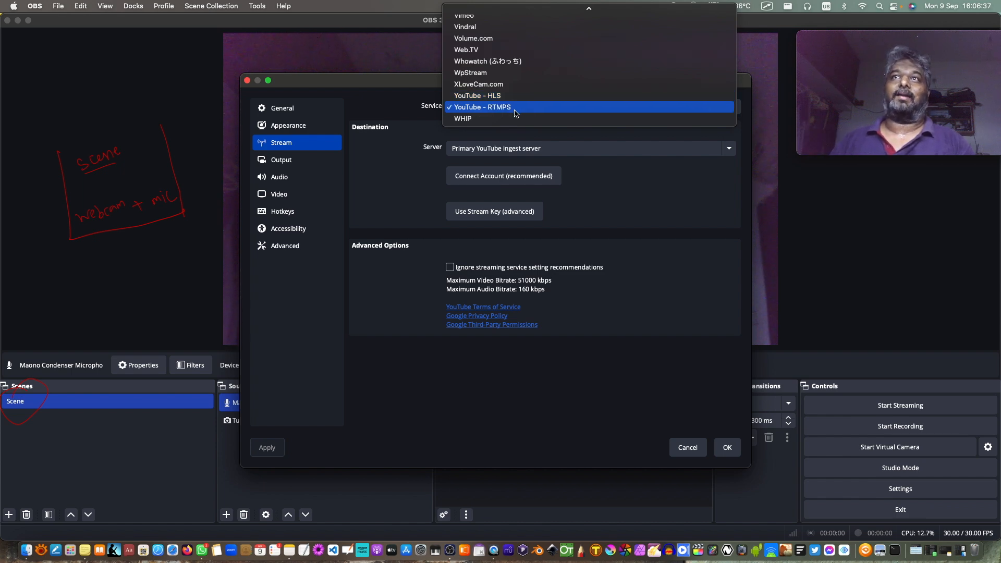
{"action": "left_click", "coordinate": [516, 107]}
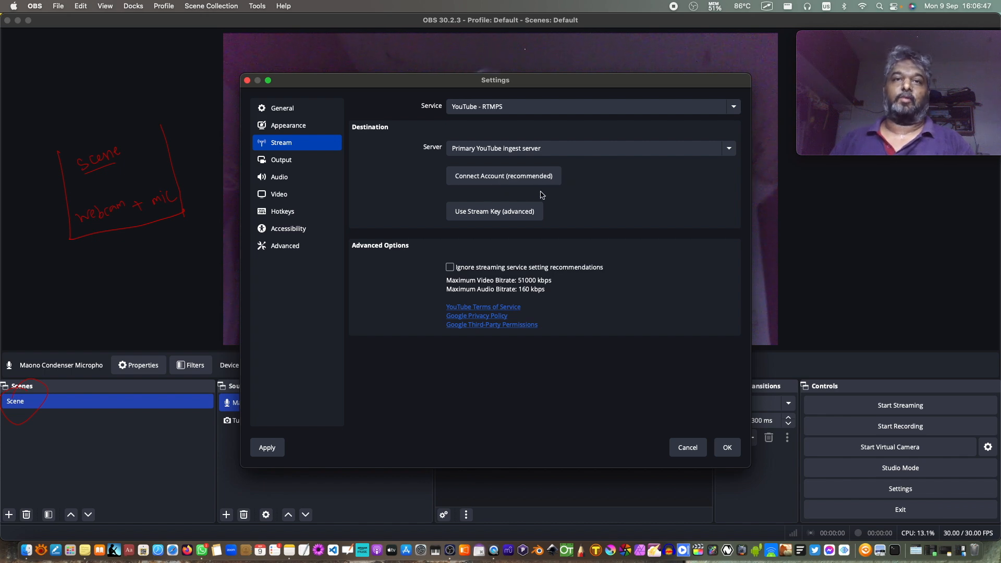
{"action": "left_click", "coordinate": [689, 448]}
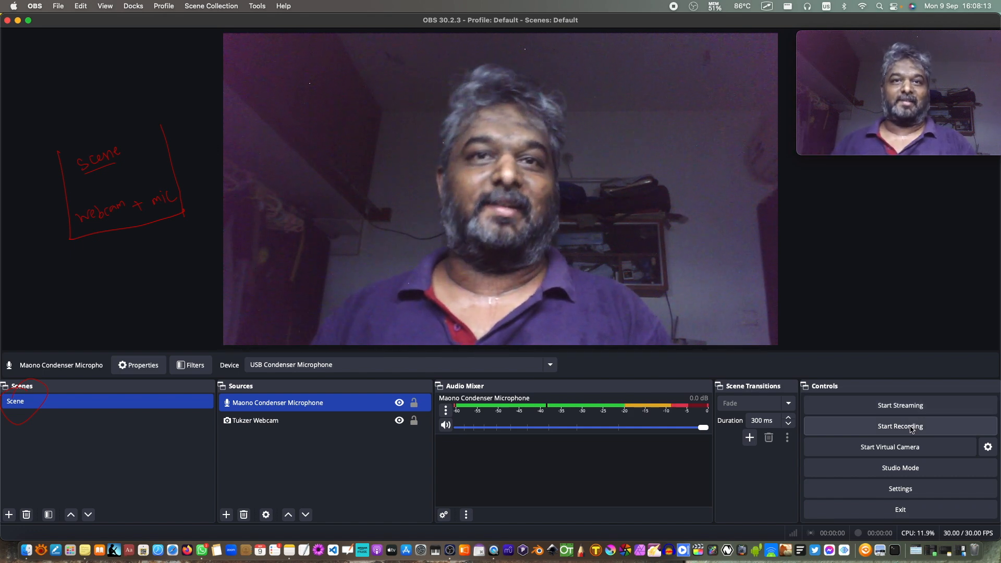
Step: Make a short test recording of the scene and stop it, confirming the stop
{"action": "left_click", "coordinate": [911, 429]}
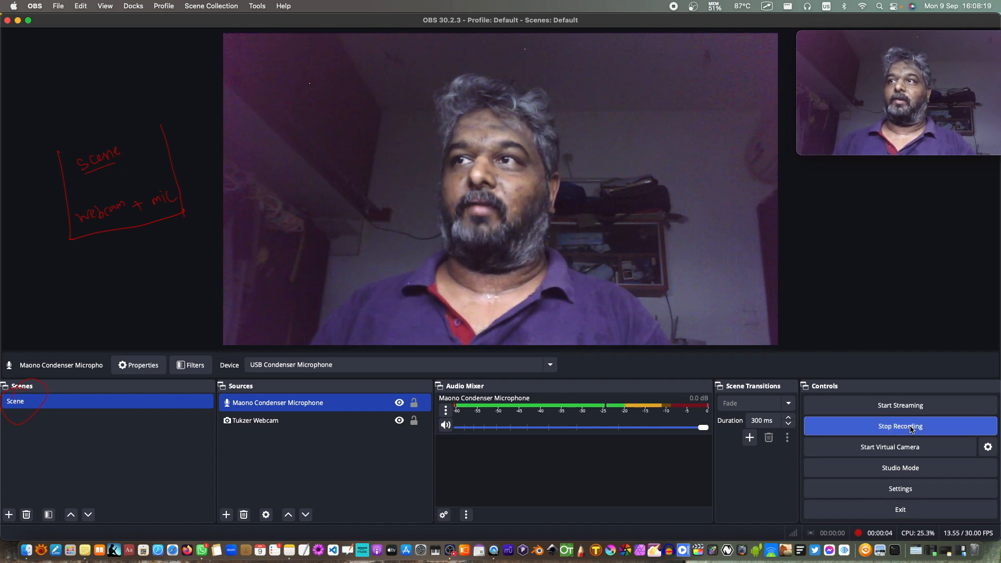
{"action": "left_click", "coordinate": [912, 429]}
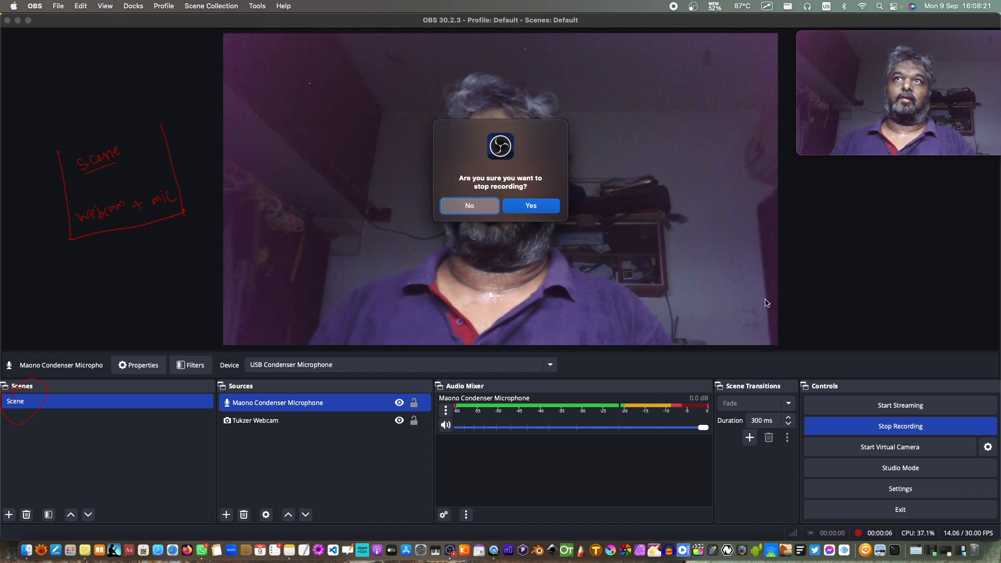
{"action": "left_click", "coordinate": [550, 205]}
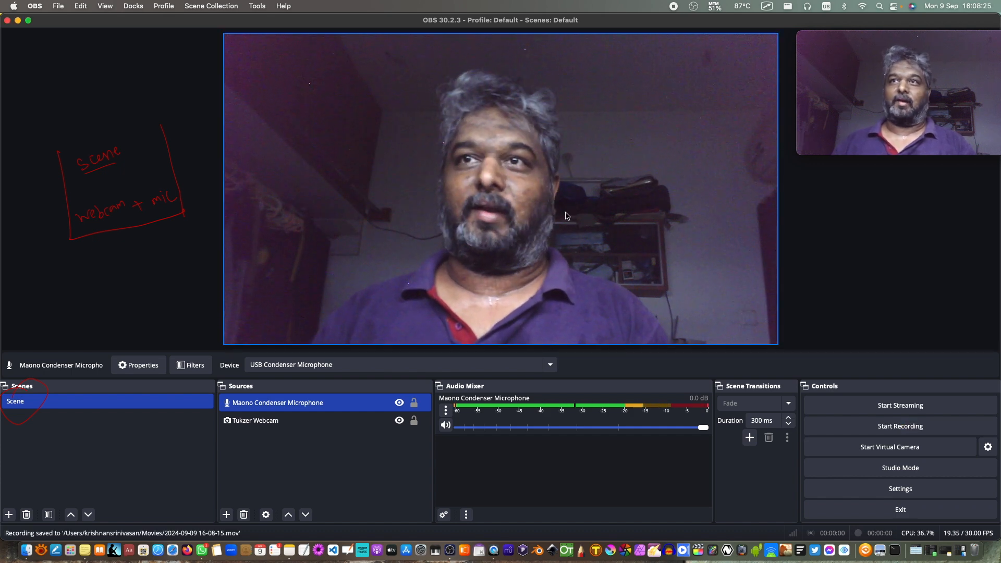
{"action": "left_click", "coordinate": [27, 539]}
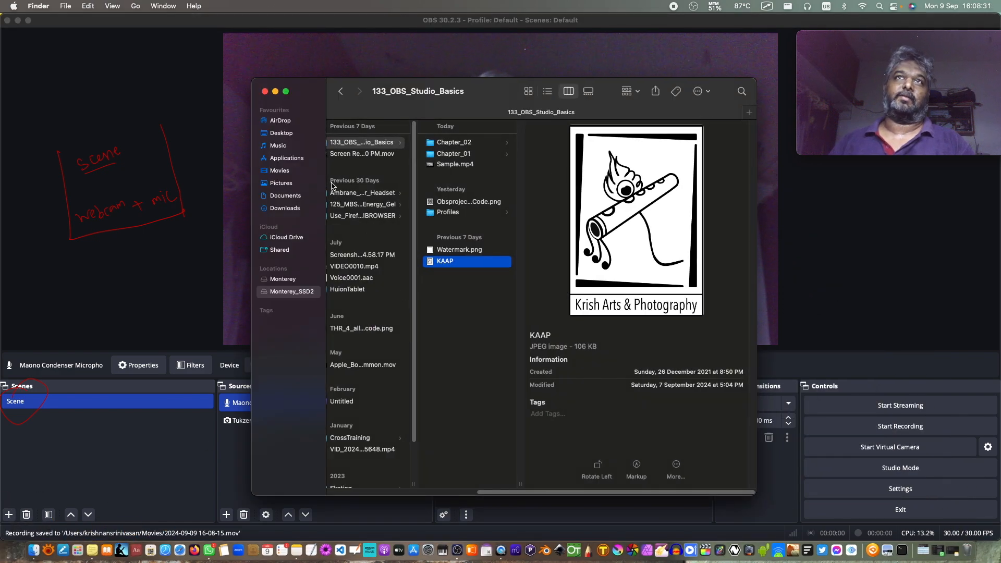
{"action": "key", "text": "super+t"}
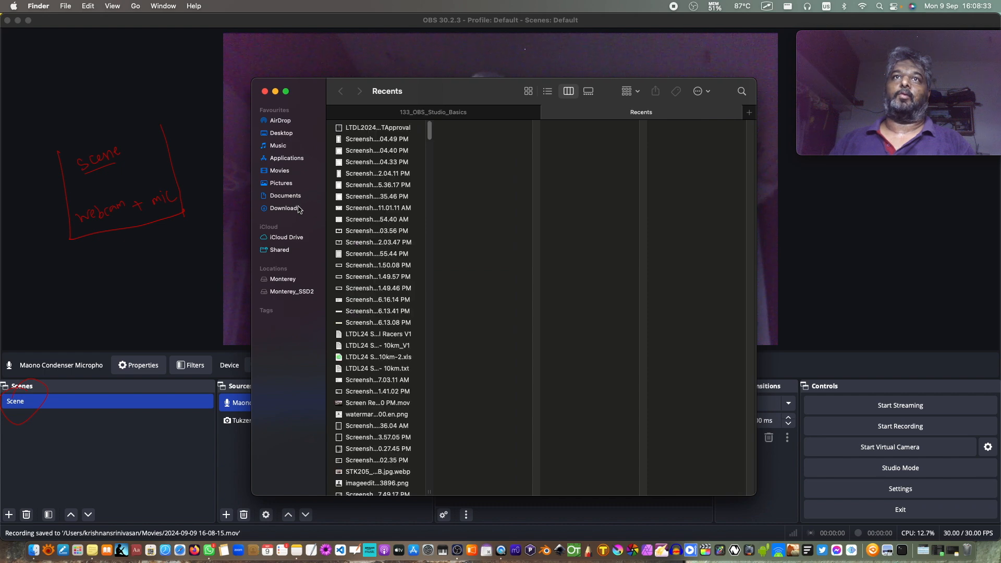
{"action": "left_click", "coordinate": [291, 208]}
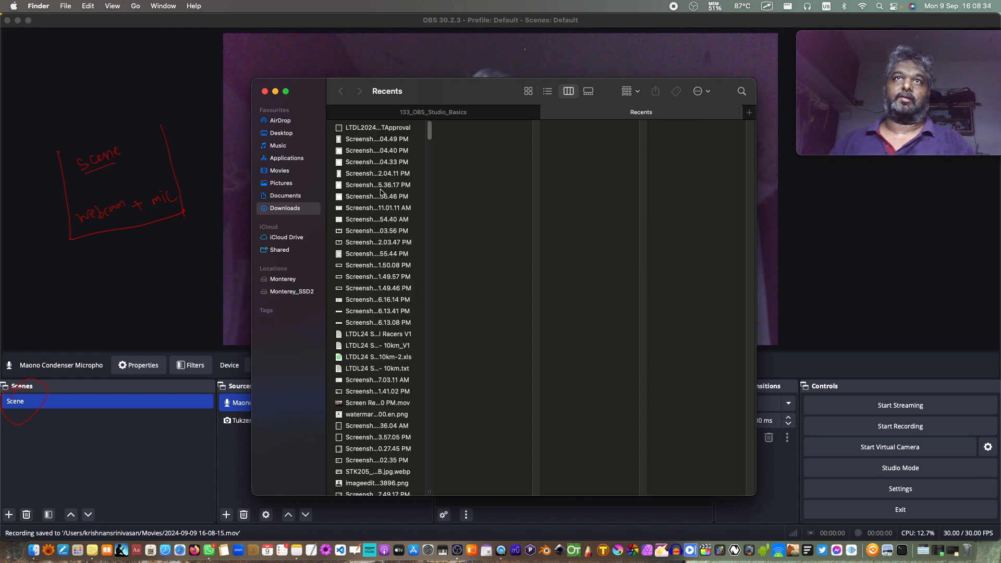
{"action": "left_click", "coordinate": [284, 171]}
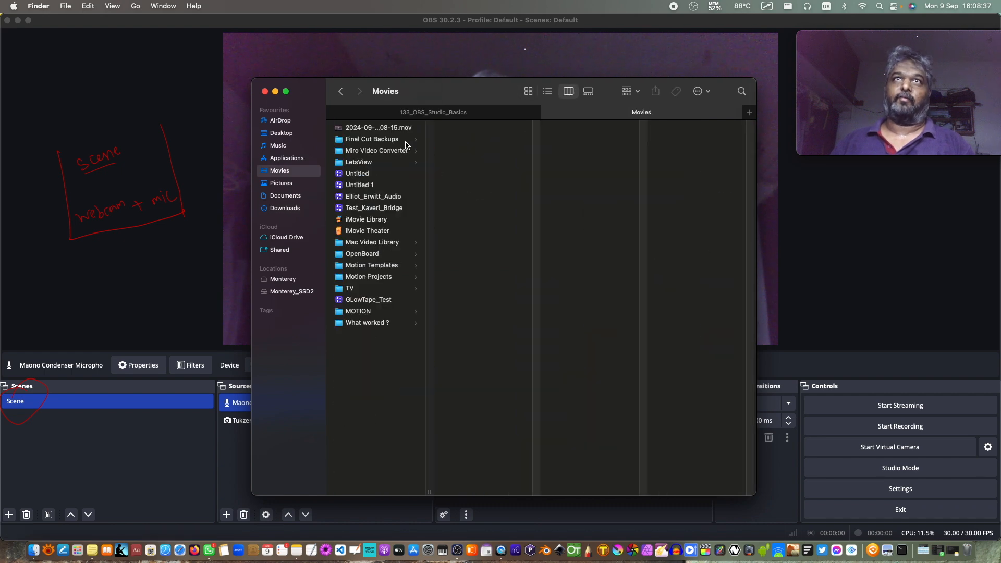
{"action": "left_click", "coordinate": [382, 128]}
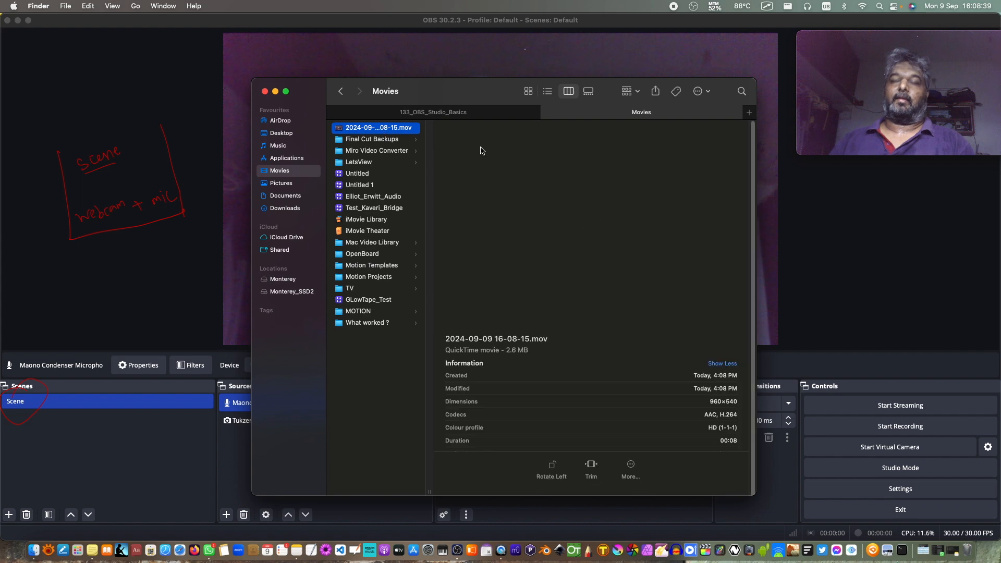
{"action": "key", "text": "space"}
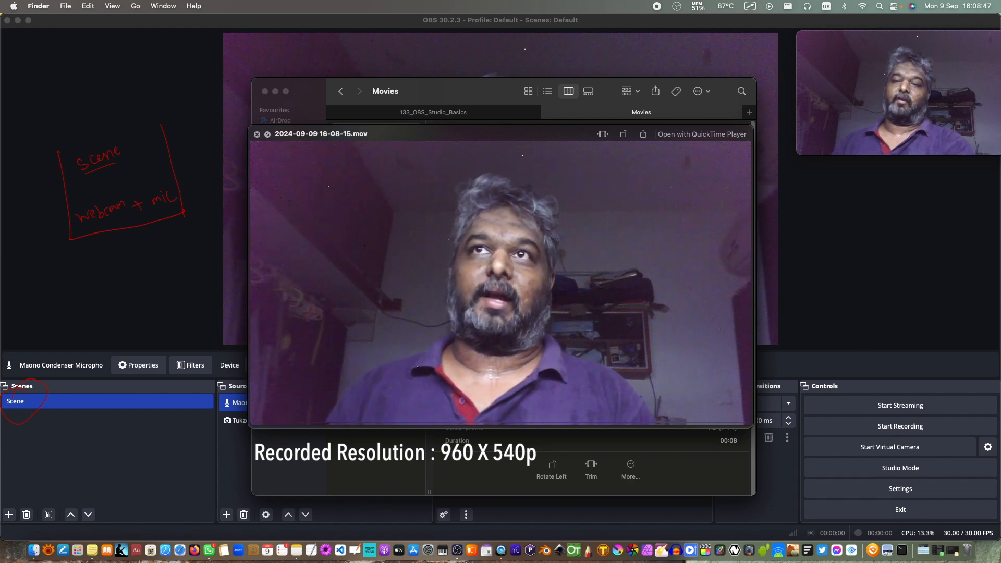
{"action": "key", "text": "space"}
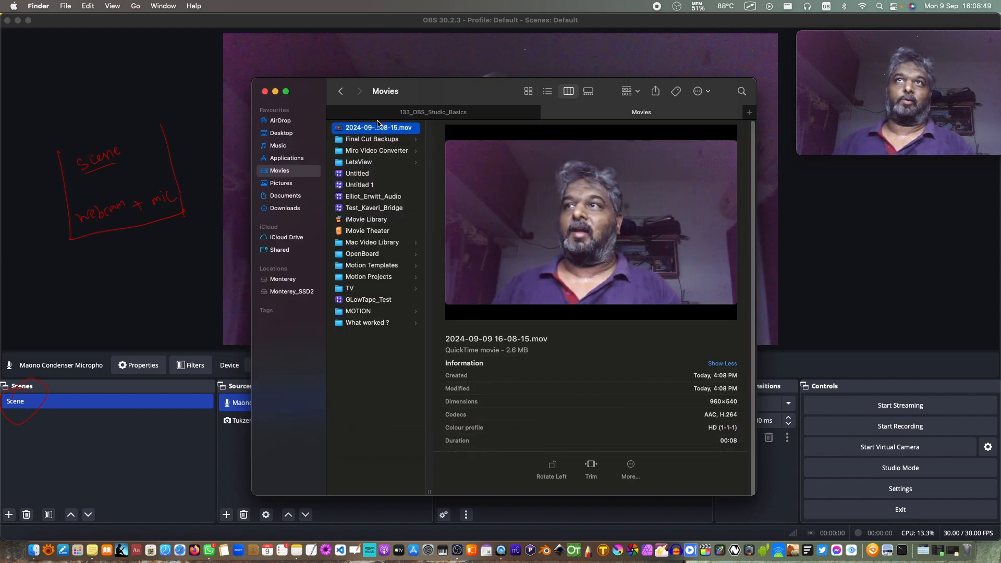
{"action": "left_click", "coordinate": [455, 118]}
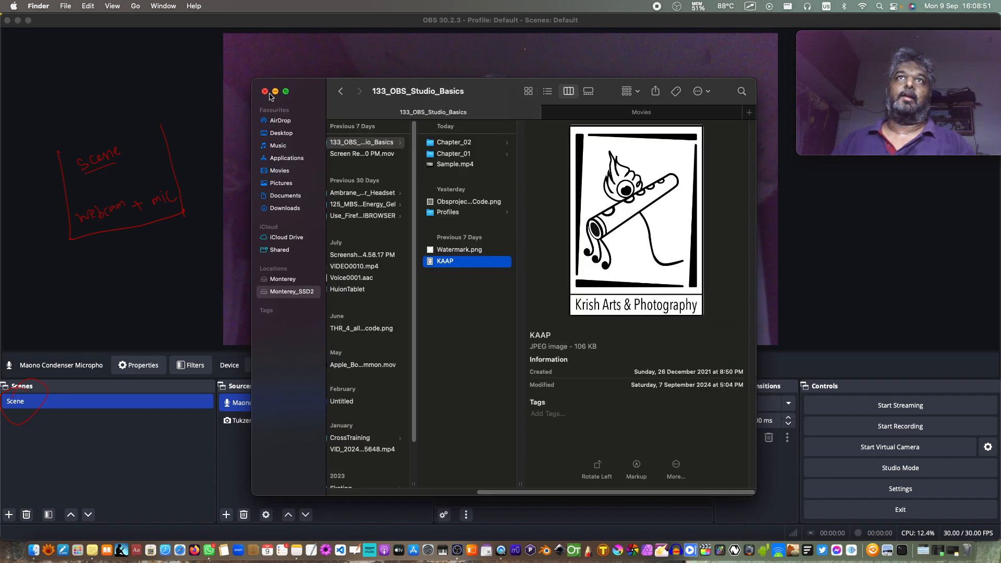
{"action": "key", "text": "super+m"}
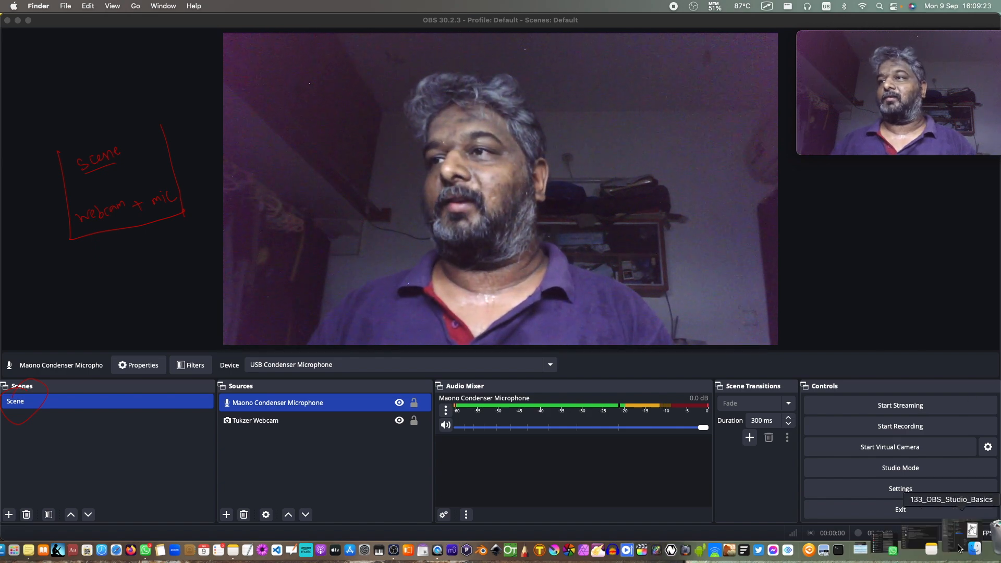
Step: Bring the Finder window back, preview the recording in the Movies folder once more, and put the window away
{"action": "left_click", "coordinate": [931, 551]}
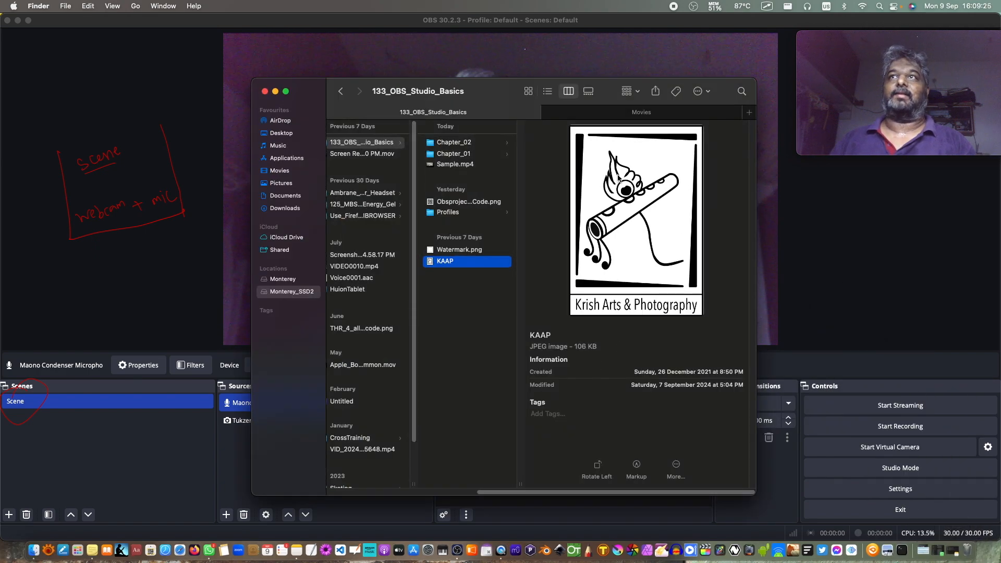
{"action": "left_click", "coordinate": [643, 112]}
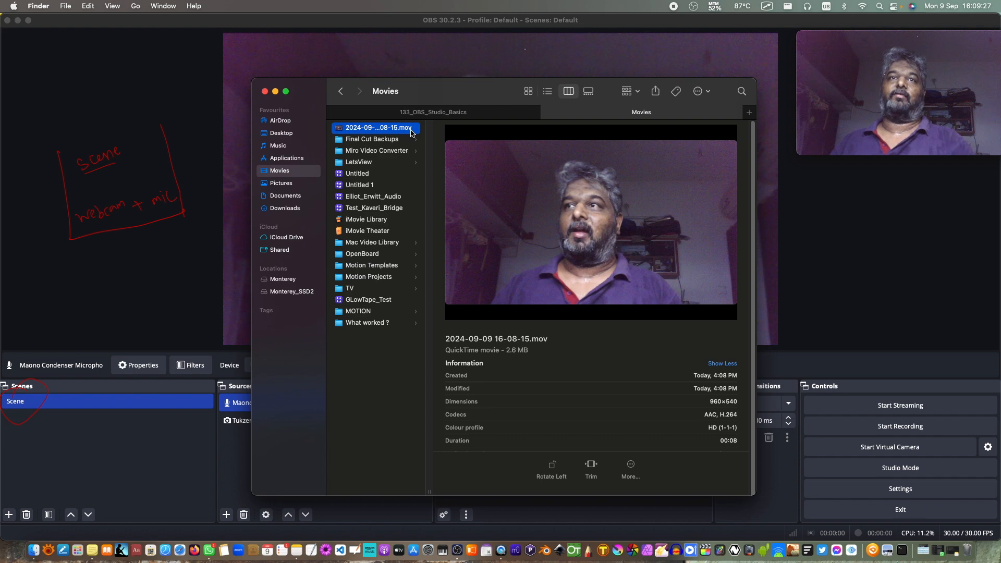
{"action": "key", "text": "space"}
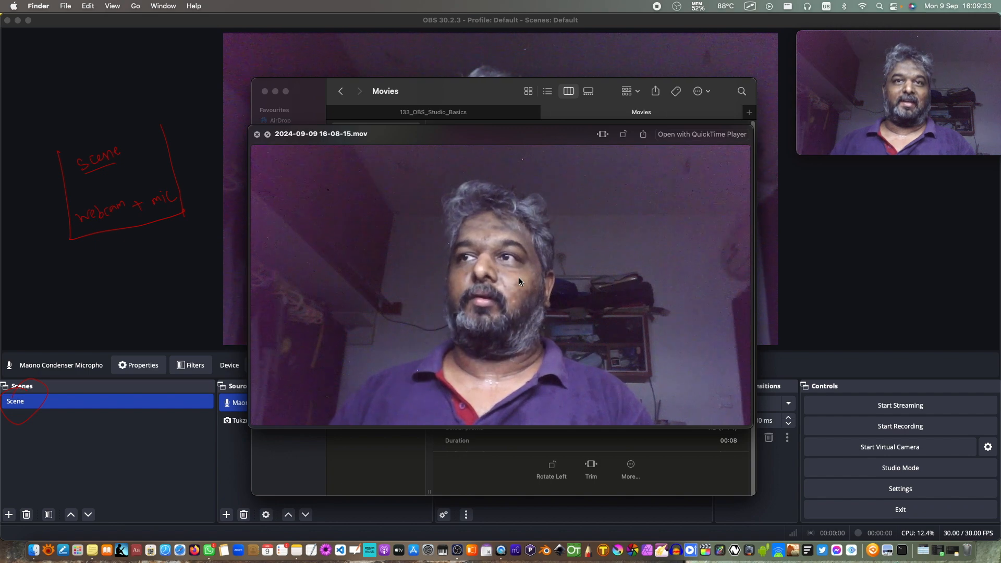
{"action": "key", "text": "space"}
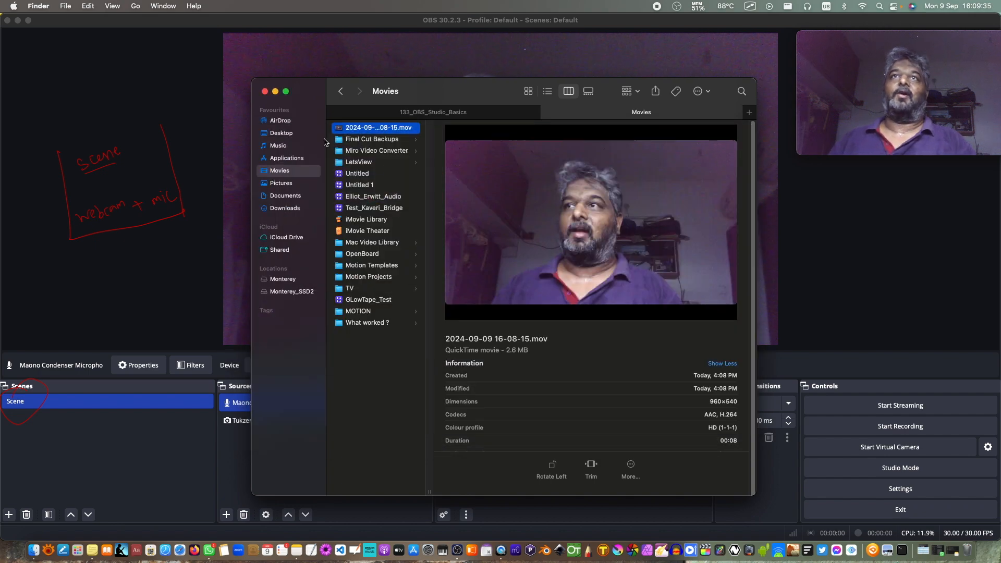
{"action": "key", "text": "super+w"}
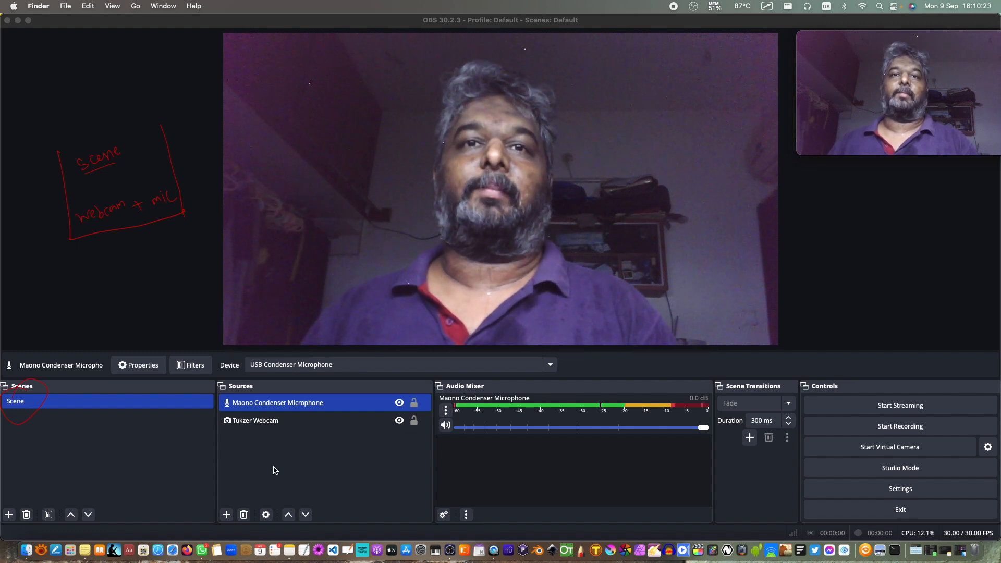
Step: Look over the available source types in OBS, and preview KAAP_Logo.png from the Pictures folder in Finder
{"action": "left_click", "coordinate": [226, 516]}
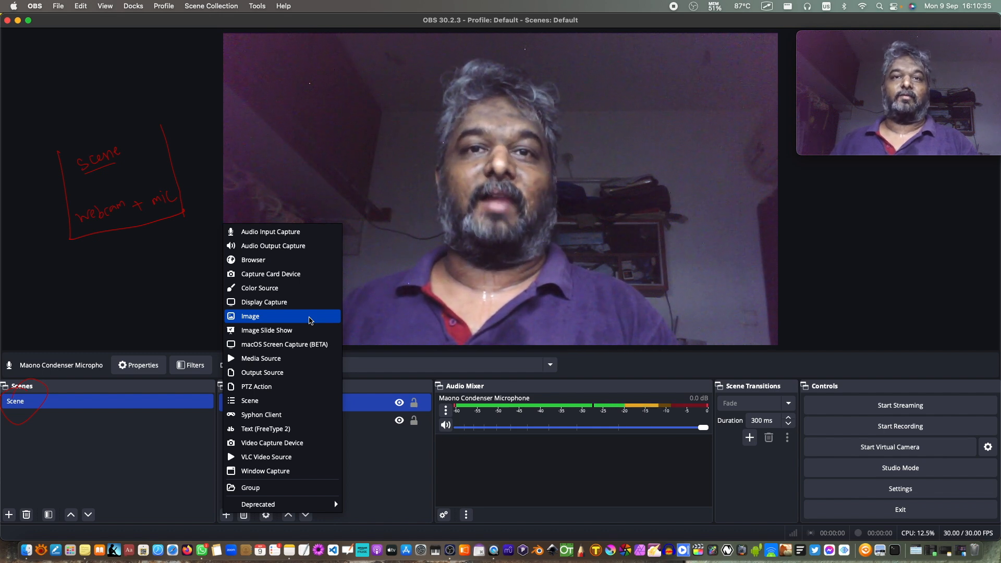
{"action": "left_click", "coordinate": [383, 437]}
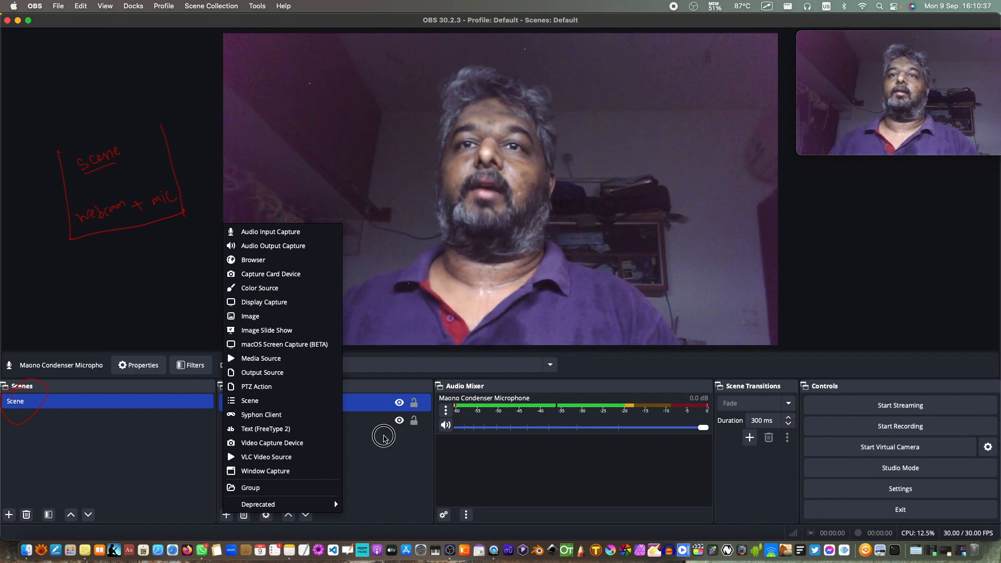
{"action": "left_click", "coordinate": [958, 550]}
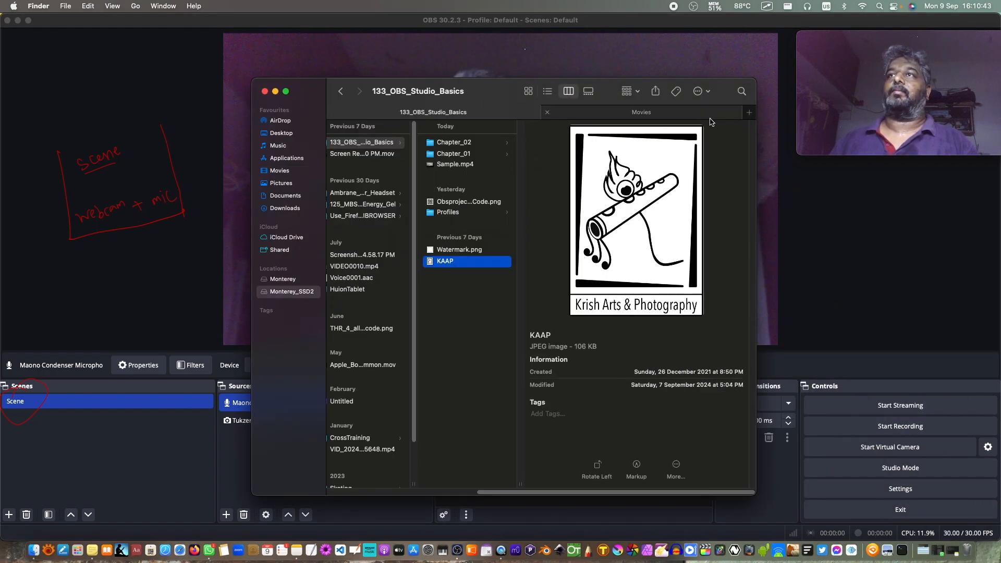
{"action": "left_click", "coordinate": [680, 112]}
{"action": "left_click", "coordinate": [281, 184]}
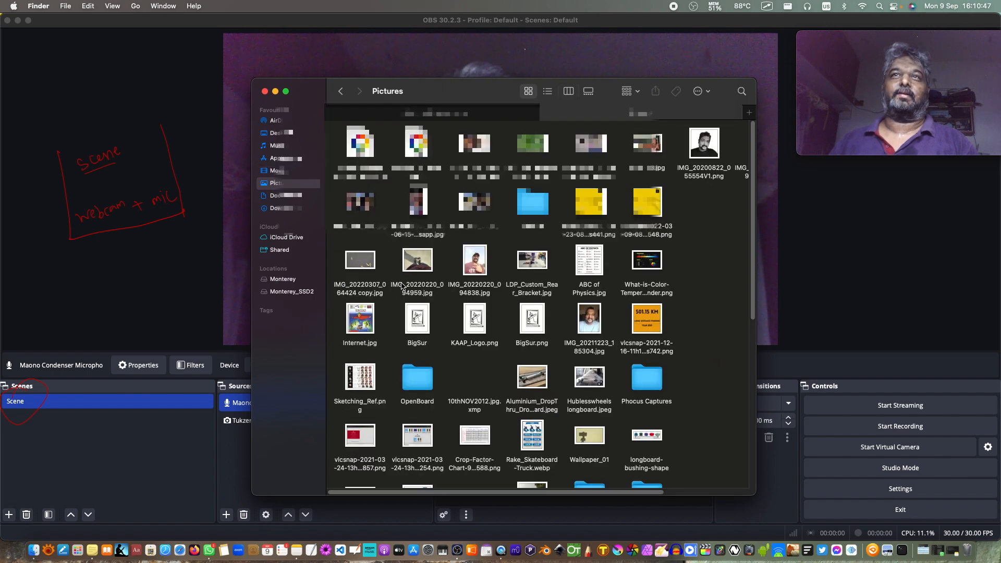
{"action": "scroll", "coordinate": [546, 346], "scroll_direction": "down", "scroll_amount": 10}
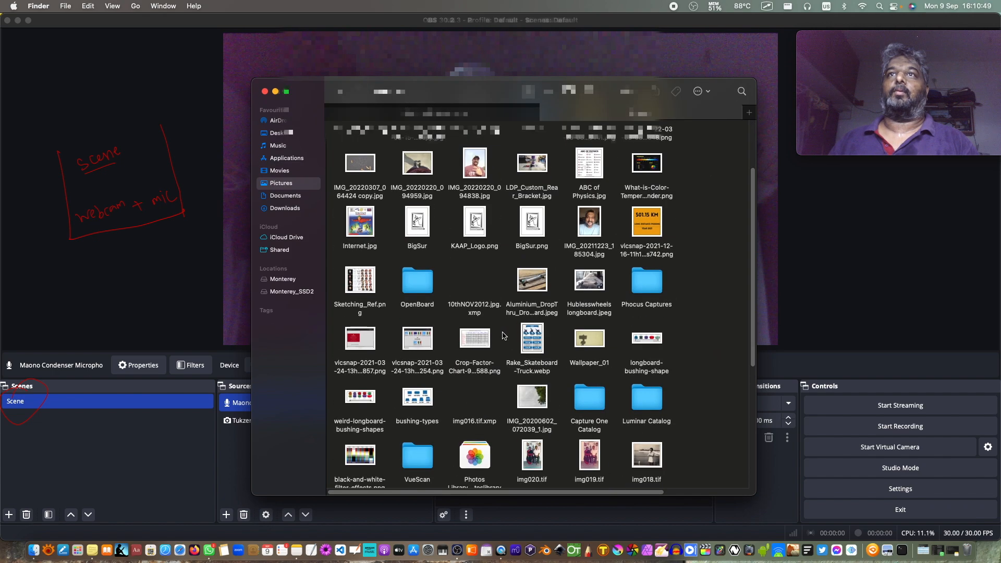
{"action": "scroll", "coordinate": [468, 228], "scroll_direction": "up", "scroll_amount": 3}
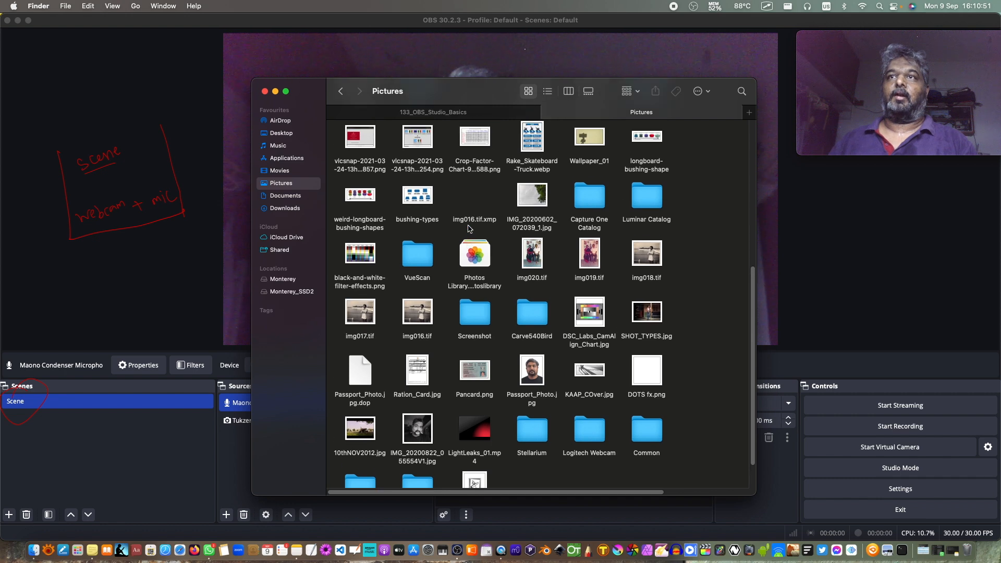
{"action": "scroll", "coordinate": [450, 184], "scroll_direction": "up", "scroll_amount": 4}
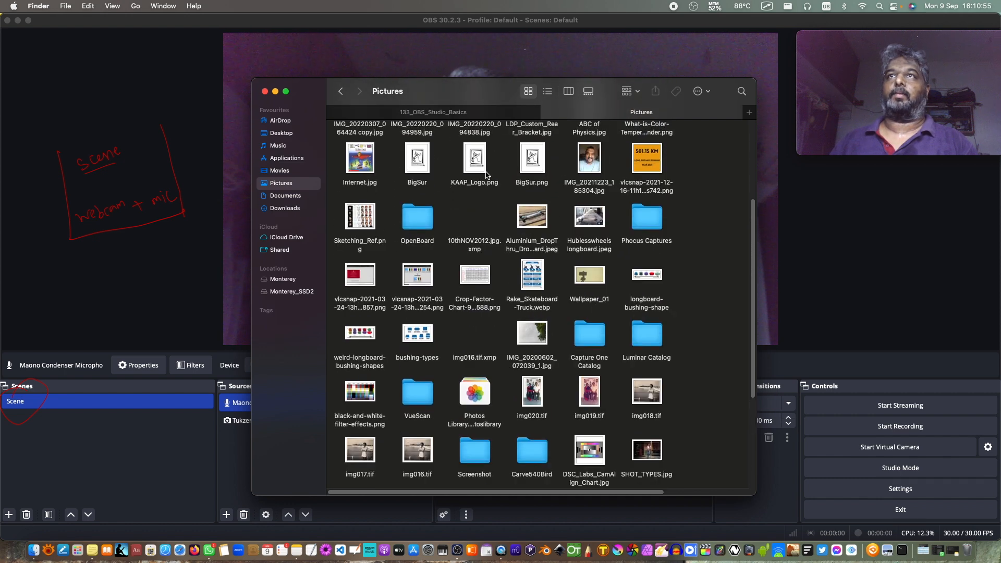
{"action": "left_click", "coordinate": [476, 162]}
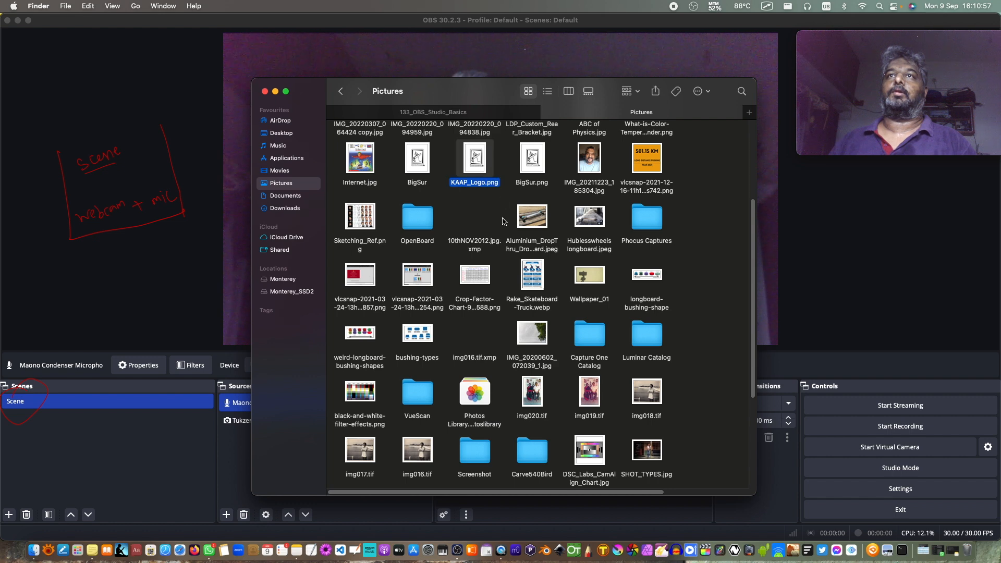
{"action": "key", "text": "space"}
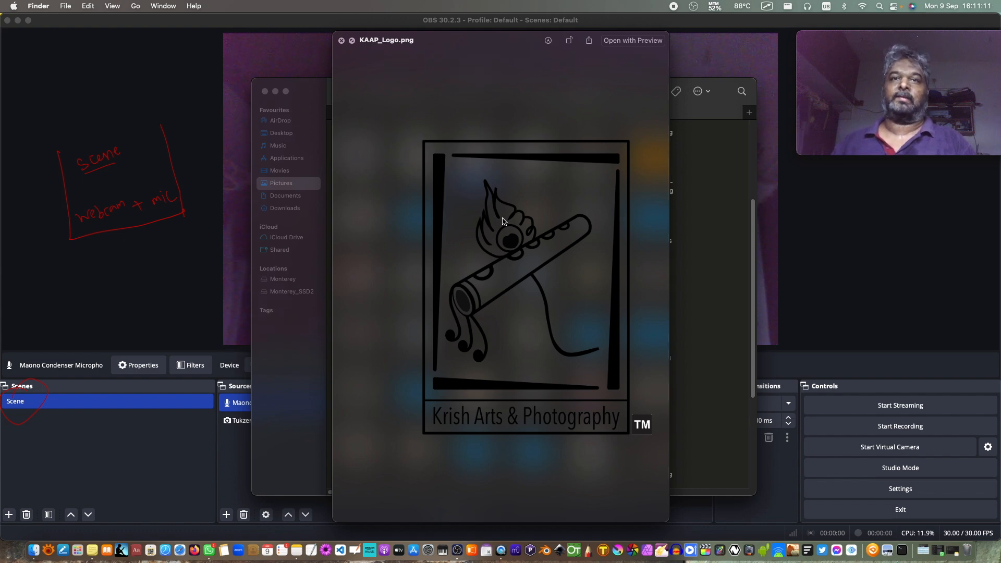
{"action": "key", "text": "space"}
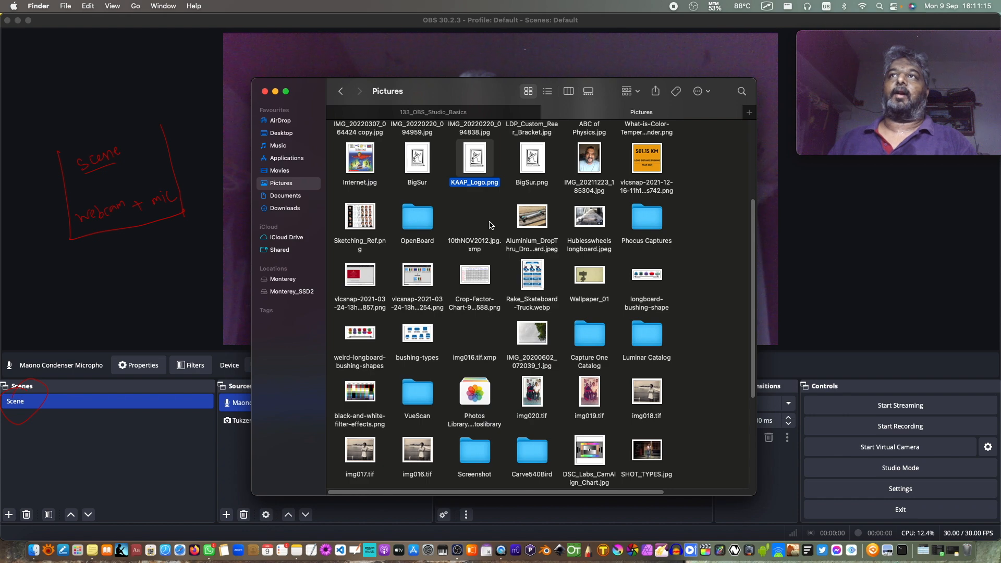
{"action": "left_click", "coordinate": [446, 116]}
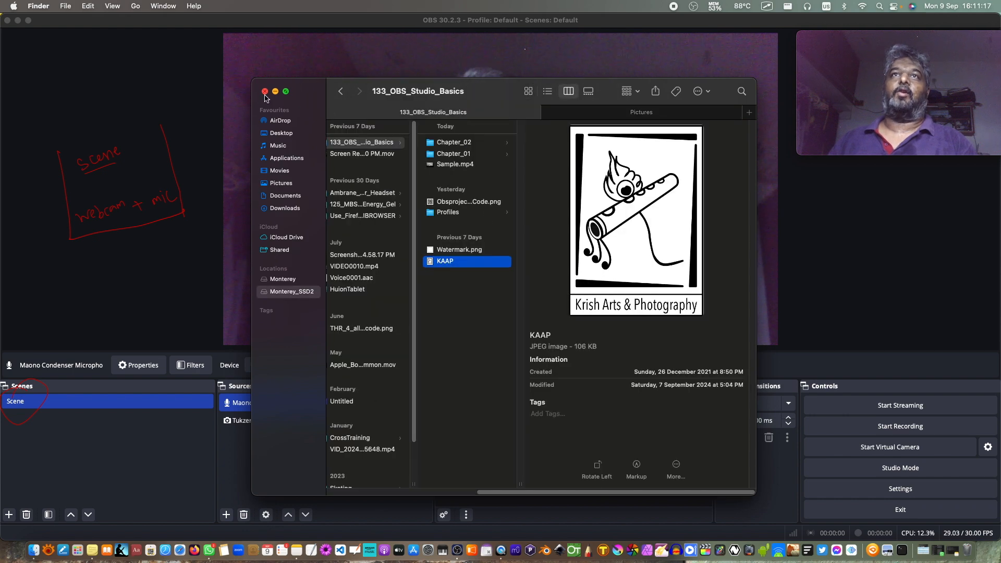
{"action": "key", "text": "super+w"}
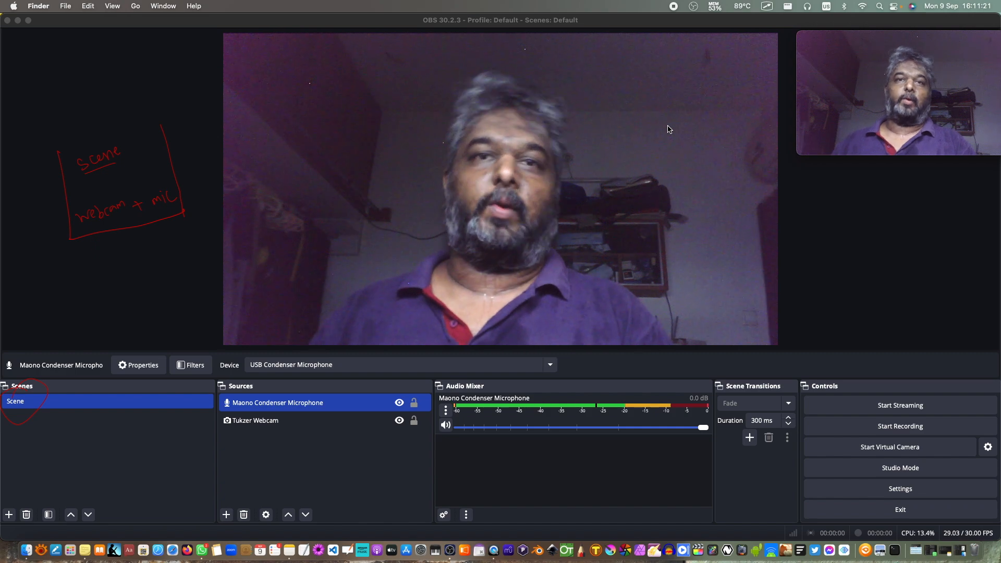
Step: Add an Image source named "Logo" to the scene, using KAAP.jpg from the 133_OBS_Studio_Basics folder
{"action": "left_click", "coordinate": [226, 514]}
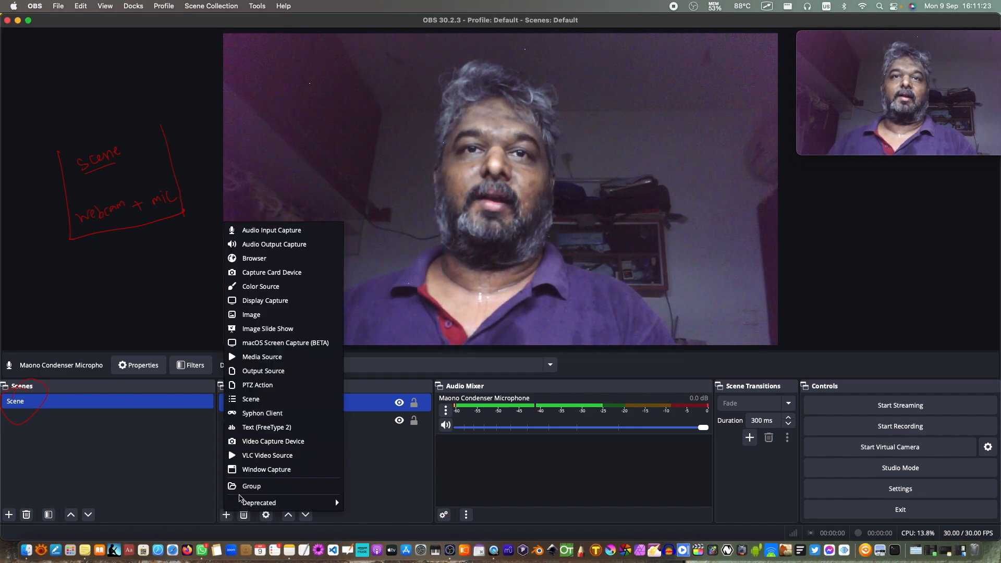
{"action": "left_click", "coordinate": [285, 315]}
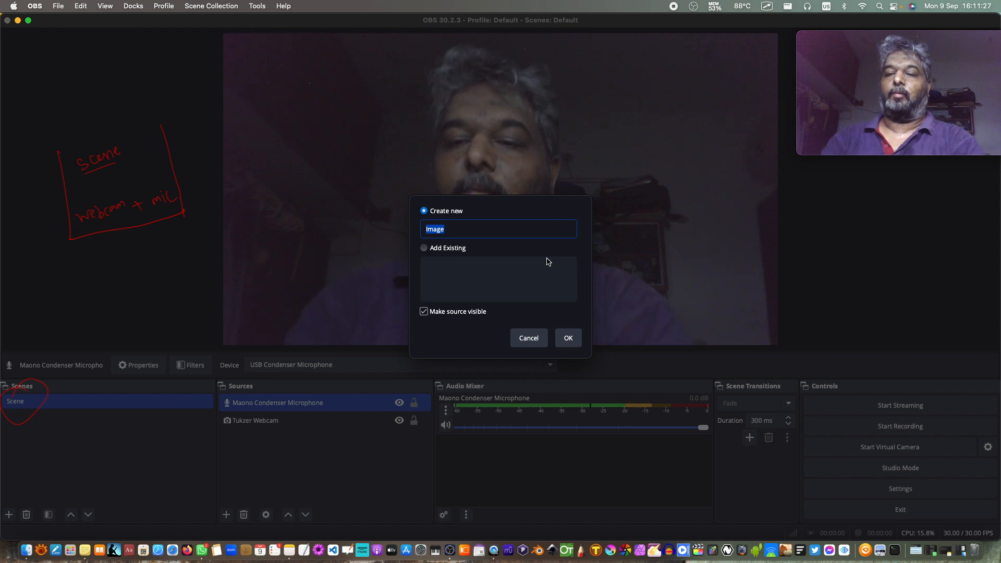
{"action": "left_click", "coordinate": [569, 339]}
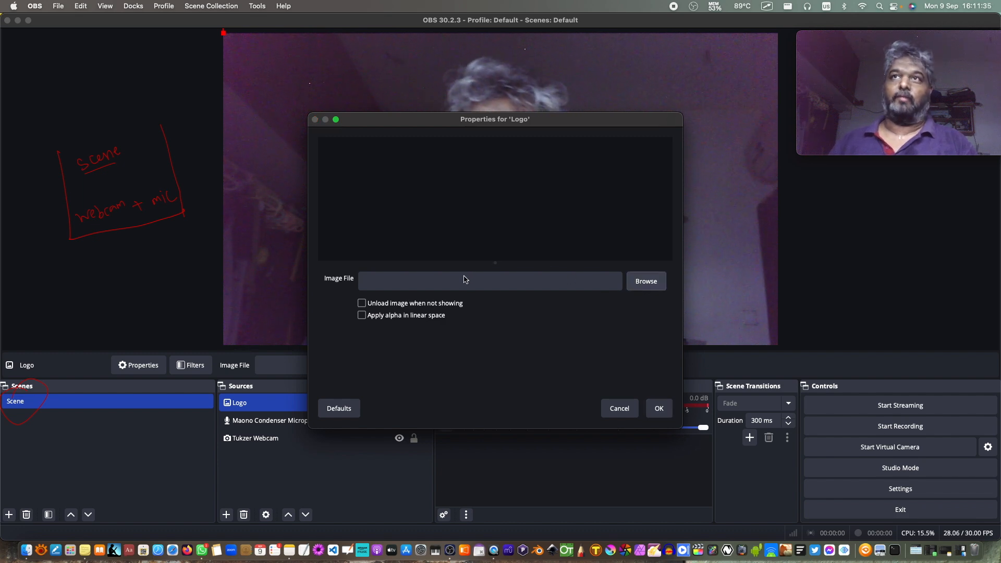
{"action": "left_click", "coordinate": [646, 281]}
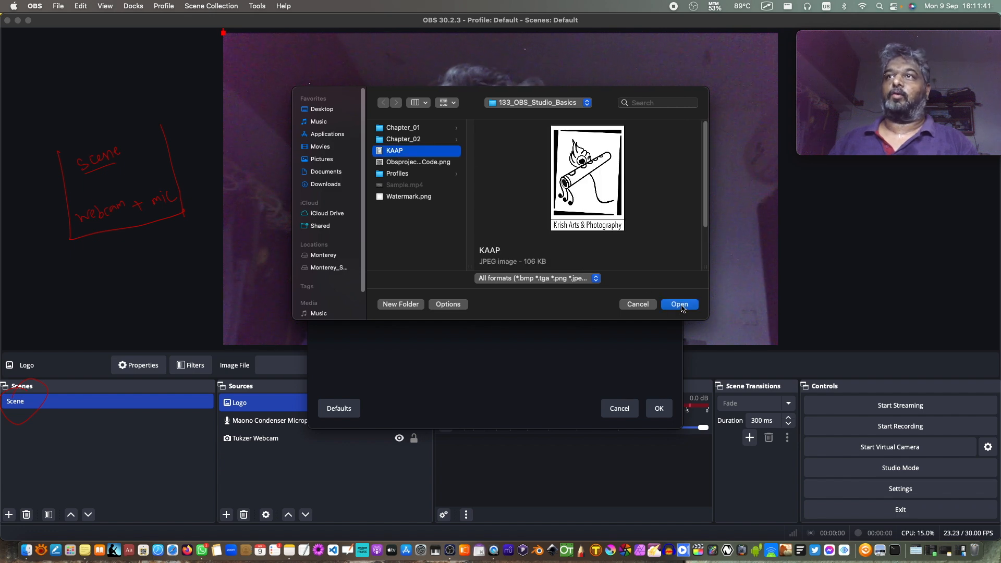
{"action": "key", "text": "Return"}
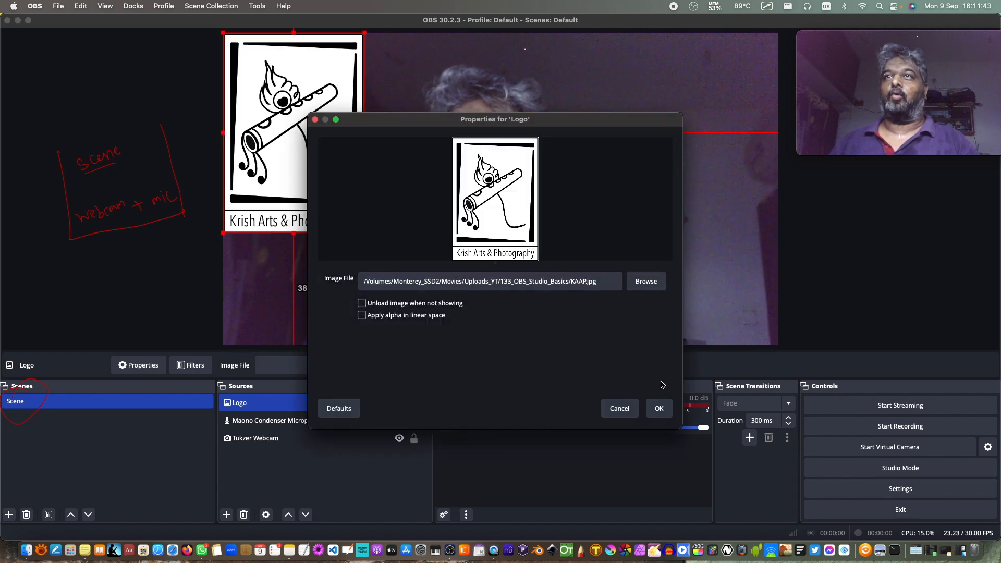
{"action": "left_click", "coordinate": [659, 408]}
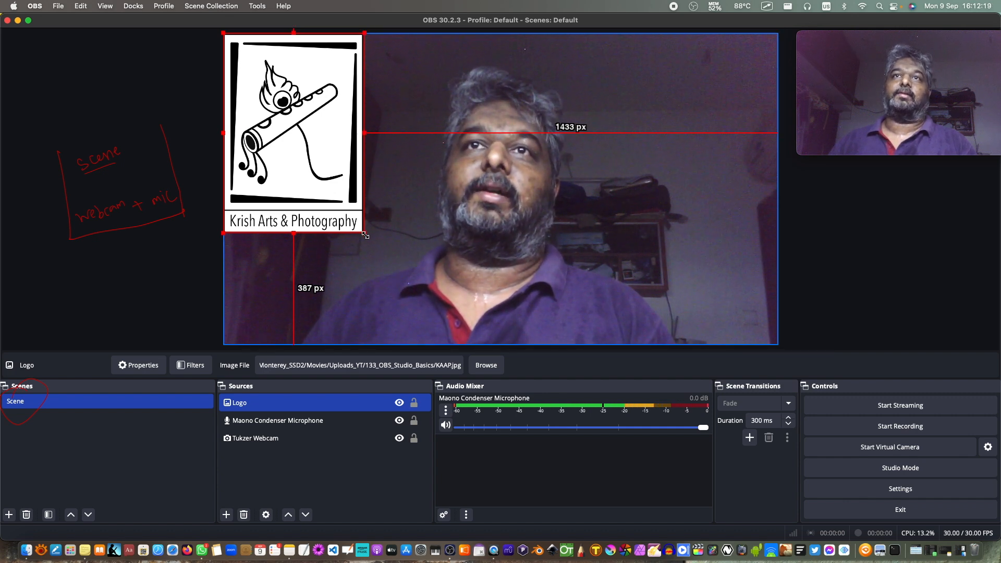
Step: Shrink the logo on the canvas and move it near the centre, about 854 px from the left edge and 503 px from the top
{"action": "left_click_drag", "start_coordinate": [364, 234], "coordinate": [284, 82]}
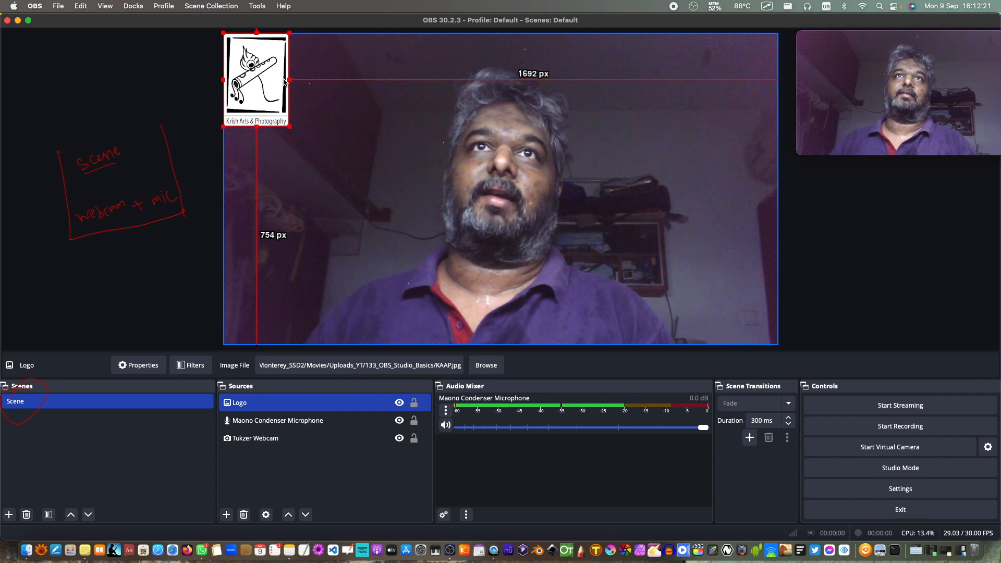
{"action": "left_click_drag", "start_coordinate": [288, 127], "coordinate": [270, 63]}
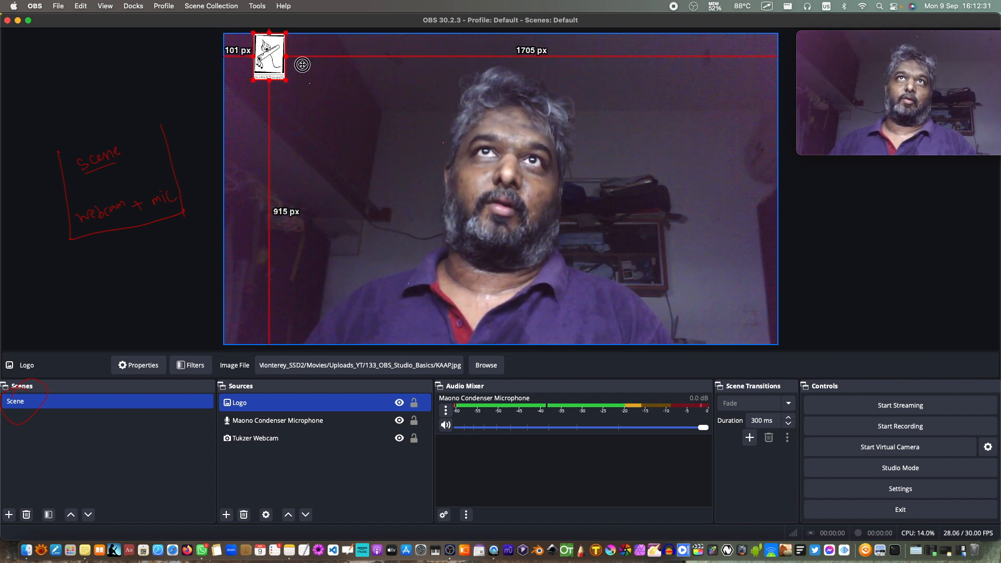
{"action": "left_click_drag", "start_coordinate": [302, 64], "coordinate": [491, 204]}
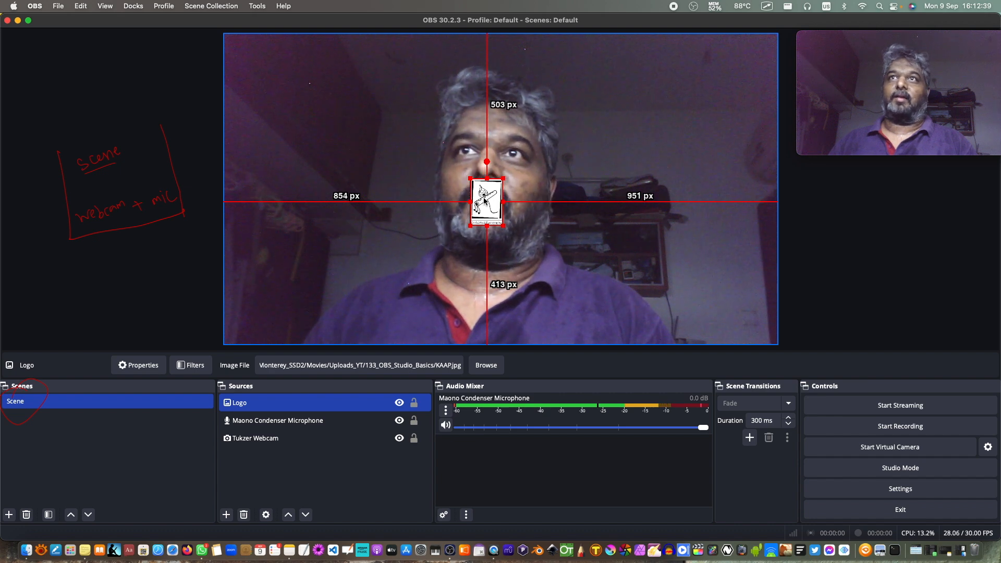
Step: Move the logo to the canvas's upper-right corner, about 32 px from the right edge and 45 px from the top, and deselect it
{"action": "left_click_drag", "start_coordinate": [503, 194], "coordinate": [748, 62]}
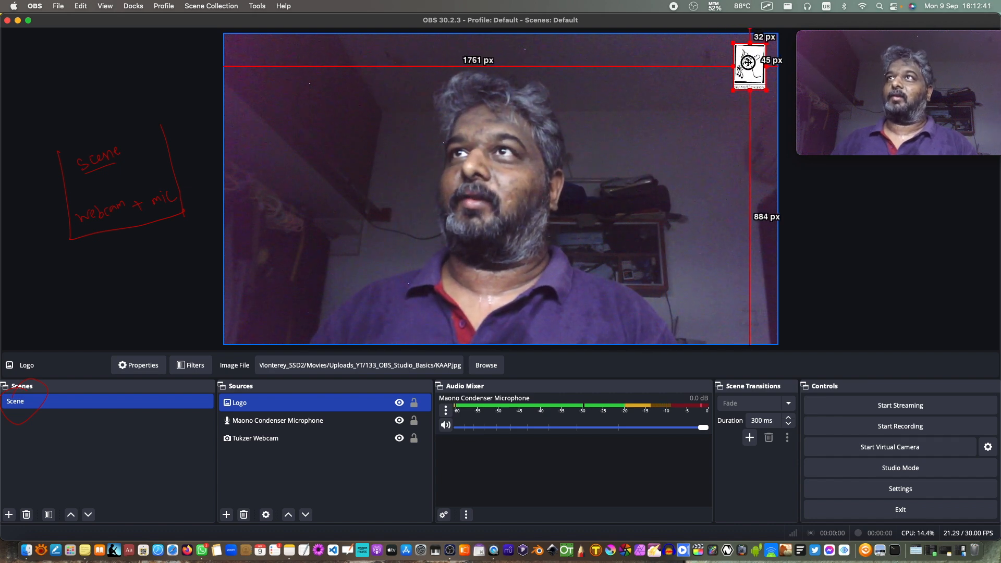
{"action": "left_click", "coordinate": [370, 470]}
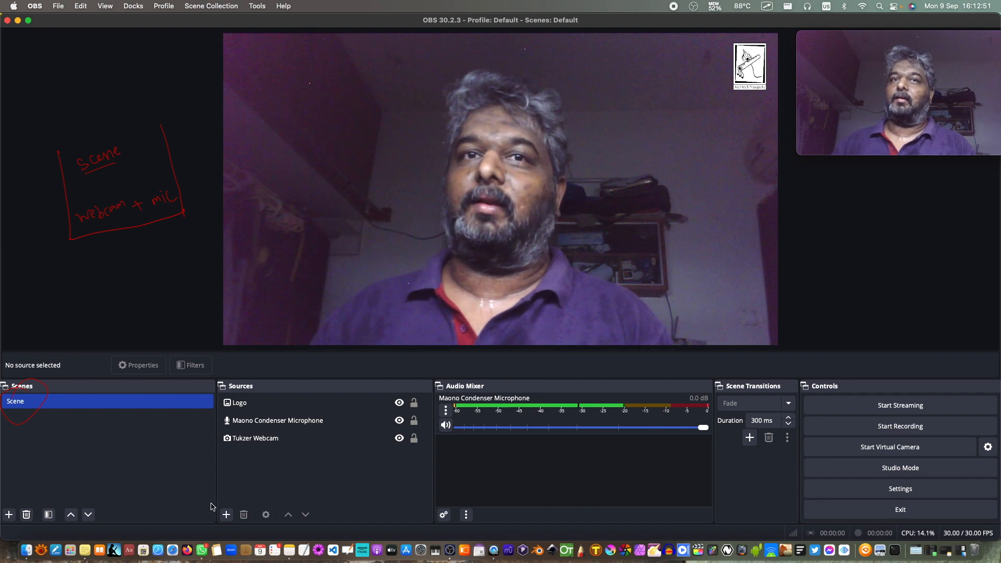
Step: Add an Image source named "Watermark" to the scene, using Watermark.png from the 133_OBS_Studio_Basics folder
{"action": "left_click", "coordinate": [227, 515]}
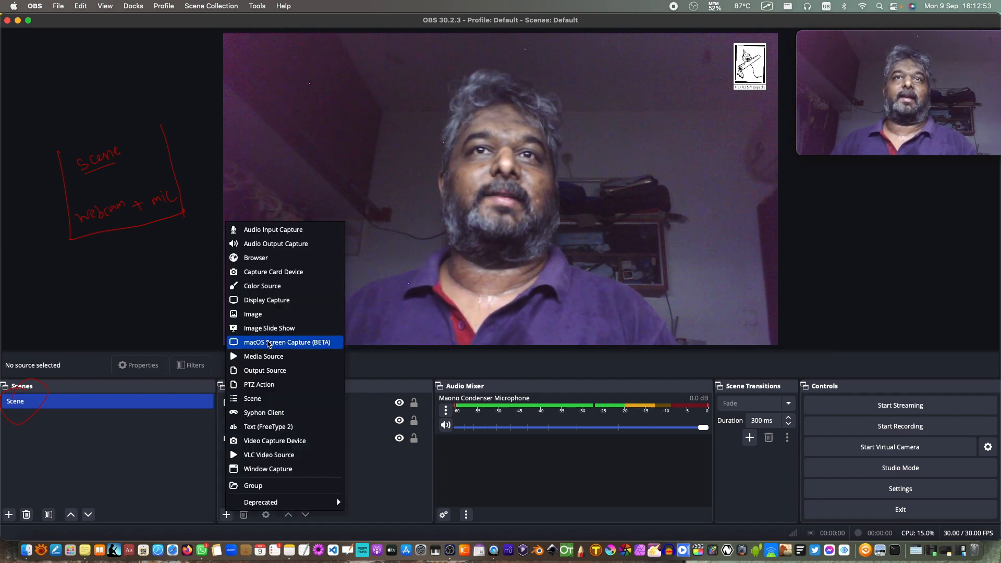
{"action": "left_click", "coordinate": [265, 314]}
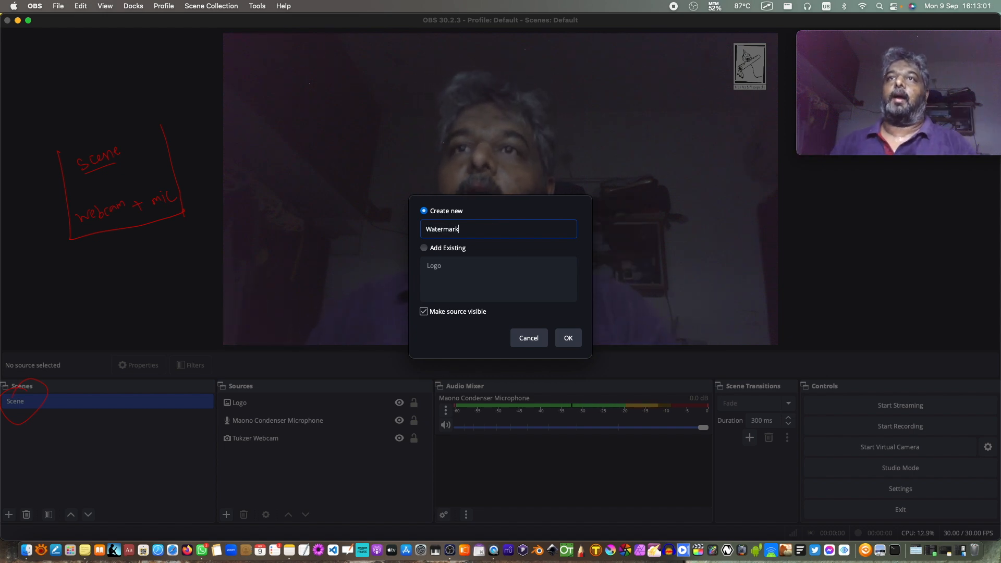
{"action": "left_click", "coordinate": [569, 337]}
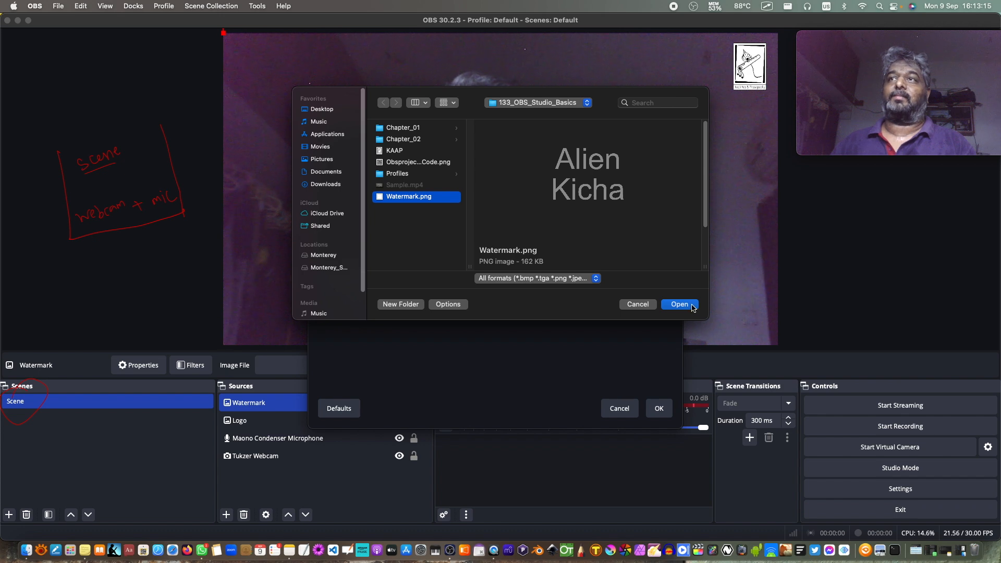
{"action": "key", "text": "Return"}
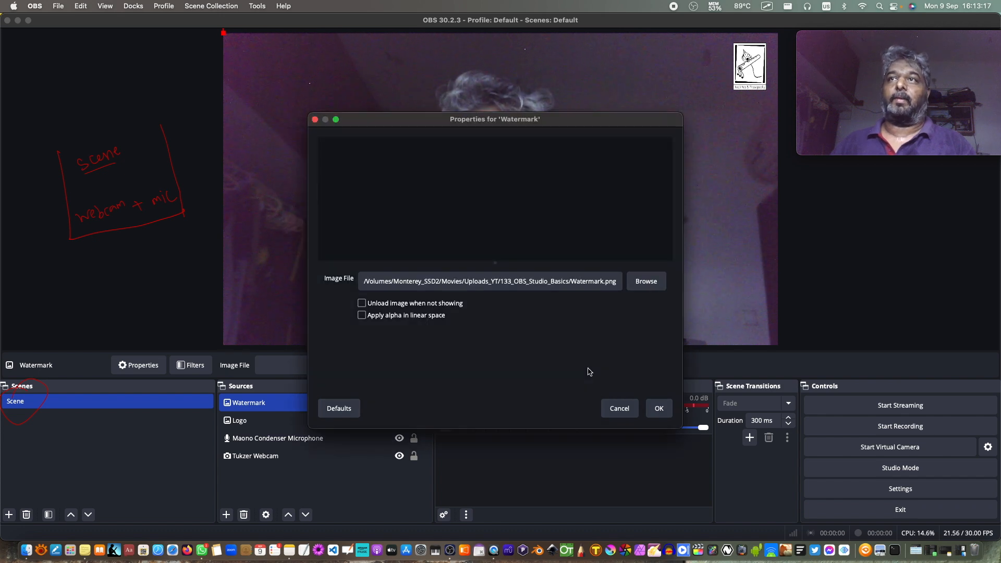
{"action": "left_click", "coordinate": [660, 410]}
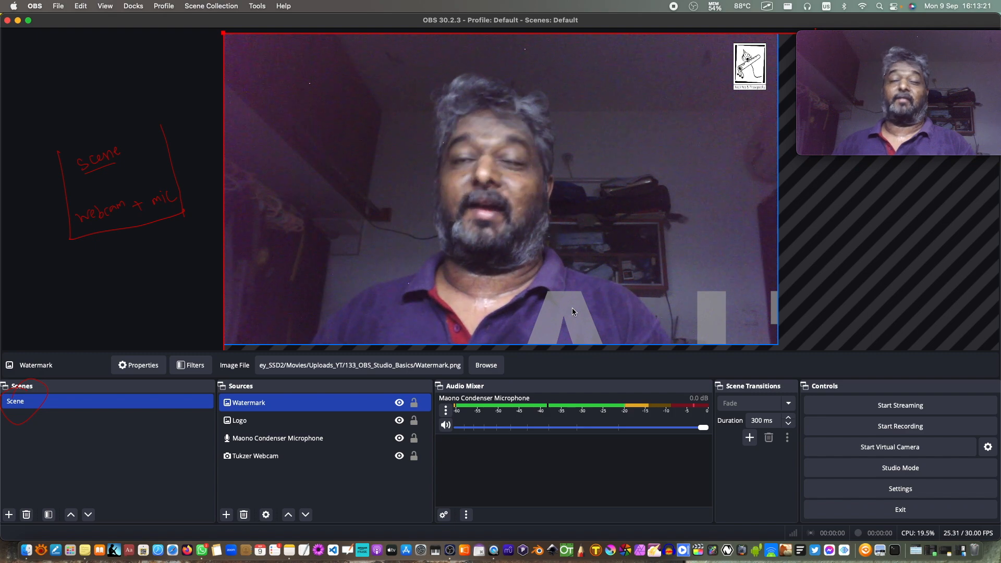
Step: Move the oversized watermark image up and to the left until its lower-right corner lies within the canvas
{"action": "left_click_drag", "start_coordinate": [568, 308], "coordinate": [371, 85]}
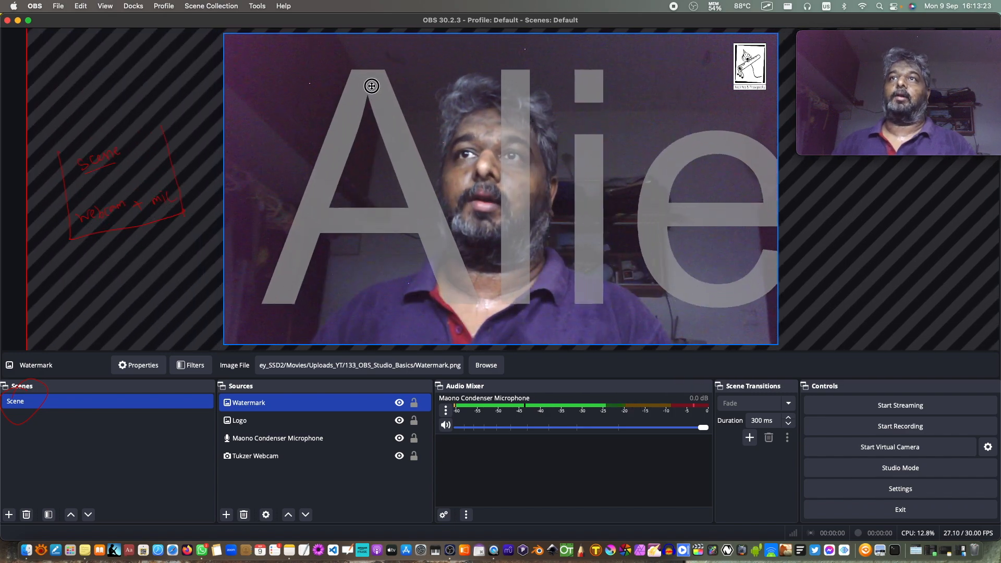
{"action": "left_click_drag", "start_coordinate": [500, 139], "coordinate": [91, 98]}
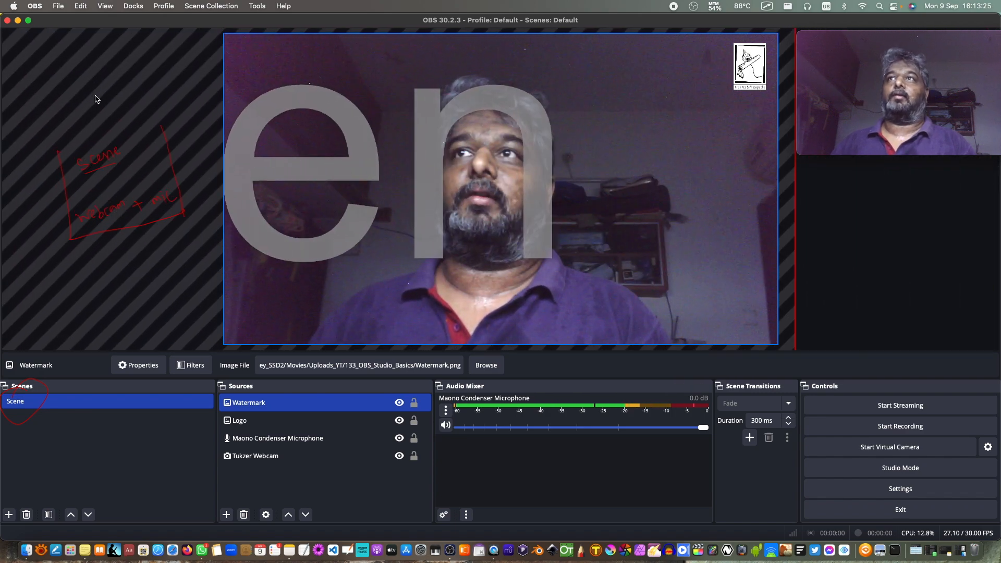
{"action": "left_click_drag", "start_coordinate": [537, 183], "coordinate": [471, 190]}
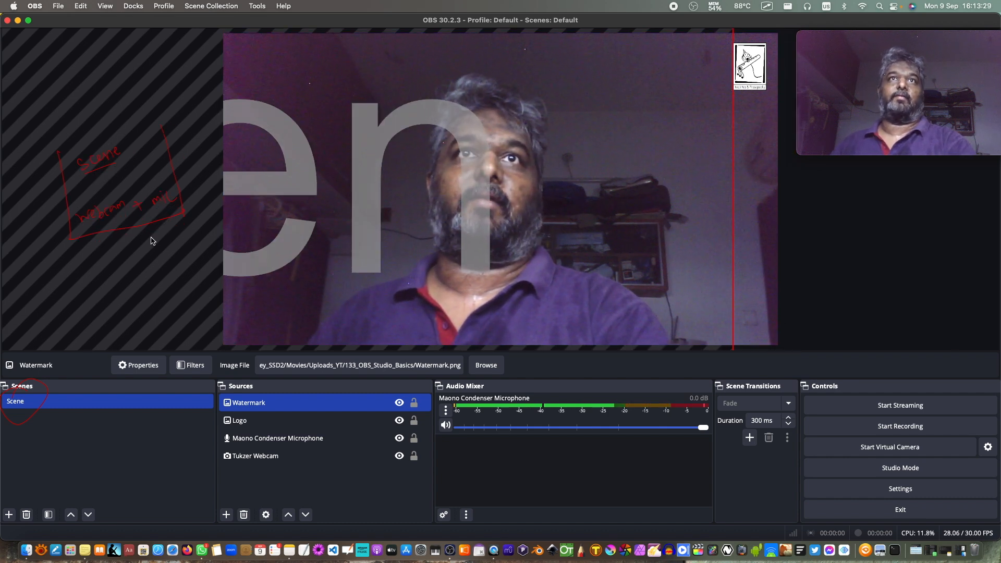
{"action": "mouse_move", "coordinate": [596, 248]}
{"action": "left_mouse_down"}
{"action": "mouse_move", "coordinate": [565, 188]}
{"action": "mouse_move", "coordinate": [545, 68]}
{"action": "left_mouse_up"}
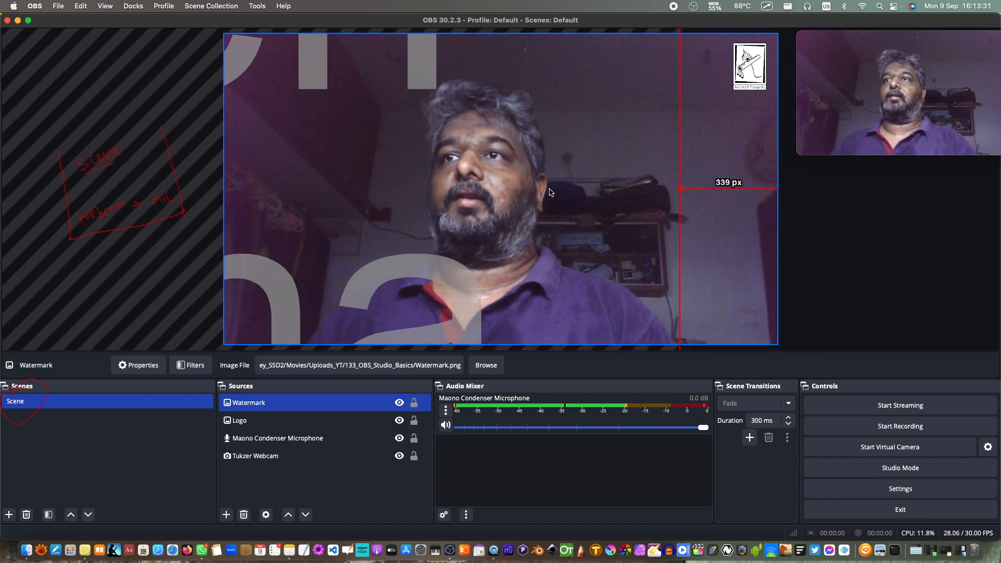
{"action": "left_click_drag", "start_coordinate": [563, 218], "coordinate": [535, 30]}
{"action": "left_click_drag", "start_coordinate": [527, 84], "coordinate": [532, 54]}
{"action": "mouse_move", "coordinate": [542, 229]}
{"action": "left_mouse_down"}
{"action": "mouse_move", "coordinate": [530, 47]}
{"action": "mouse_move", "coordinate": [533, 62]}
{"action": "left_mouse_up"}
{"action": "left_click_drag", "start_coordinate": [642, 193], "coordinate": [613, 224]}
{"action": "left_click_drag", "start_coordinate": [491, 245], "coordinate": [390, 153]}
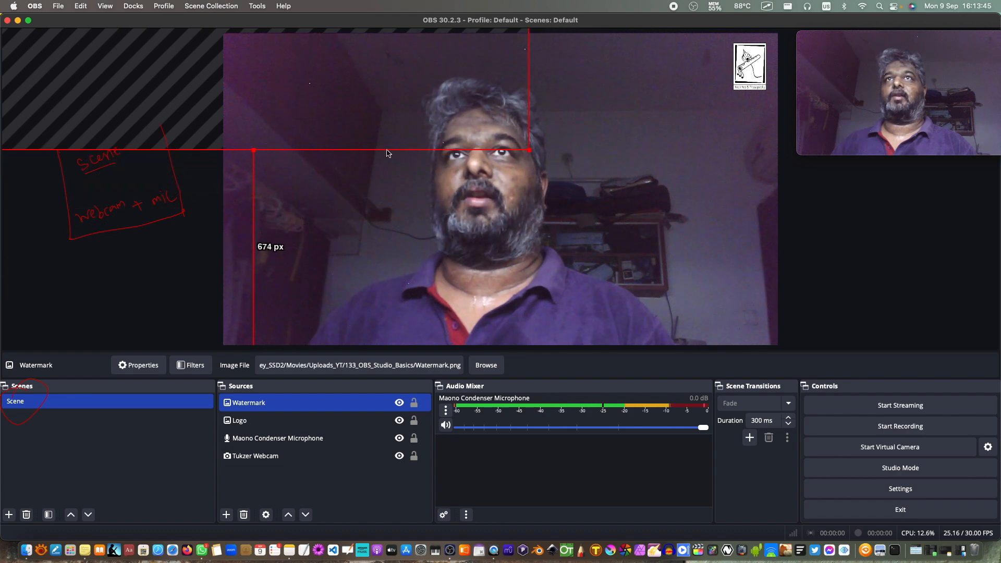
Step: Shrink the watermark and place it below the logo, about 134 px from the canvas's right edge and 460 px from the top
{"action": "left_click_drag", "start_coordinate": [390, 94], "coordinate": [567, 277]}
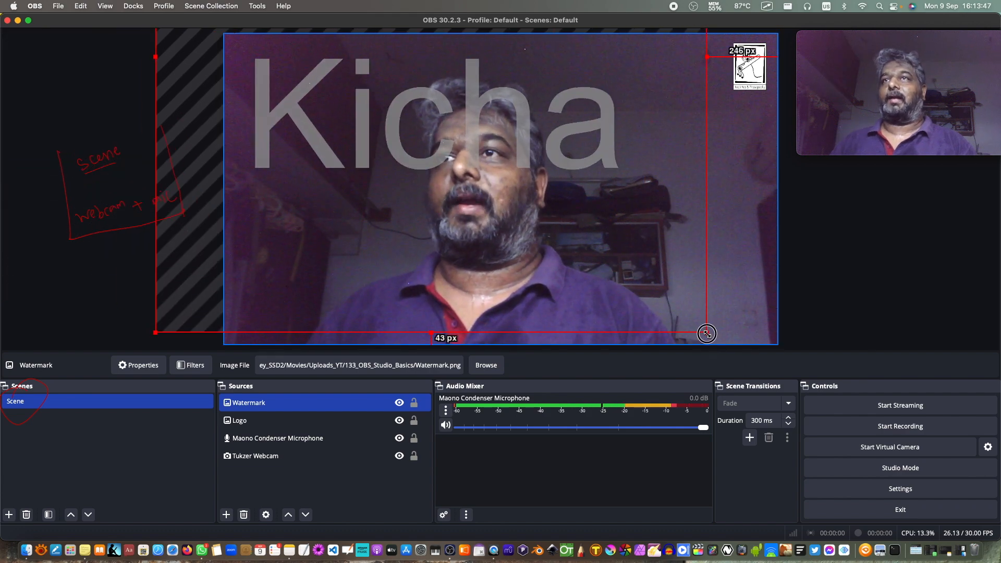
{"action": "left_click_drag", "start_coordinate": [707, 334], "coordinate": [551, 246]}
{"action": "left_click_drag", "start_coordinate": [415, 80], "coordinate": [585, 290]}
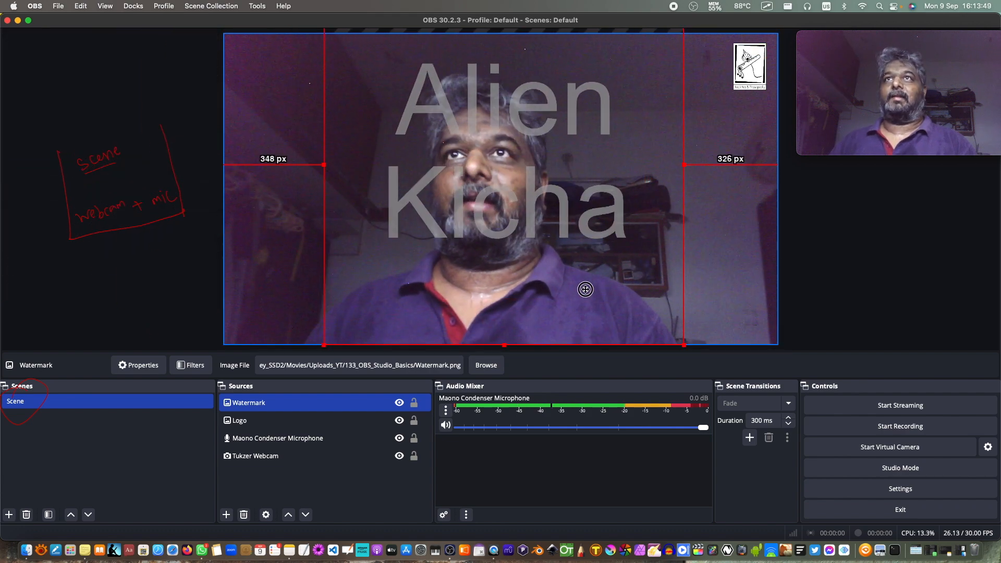
{"action": "left_click_drag", "start_coordinate": [683, 341], "coordinate": [707, 197]}
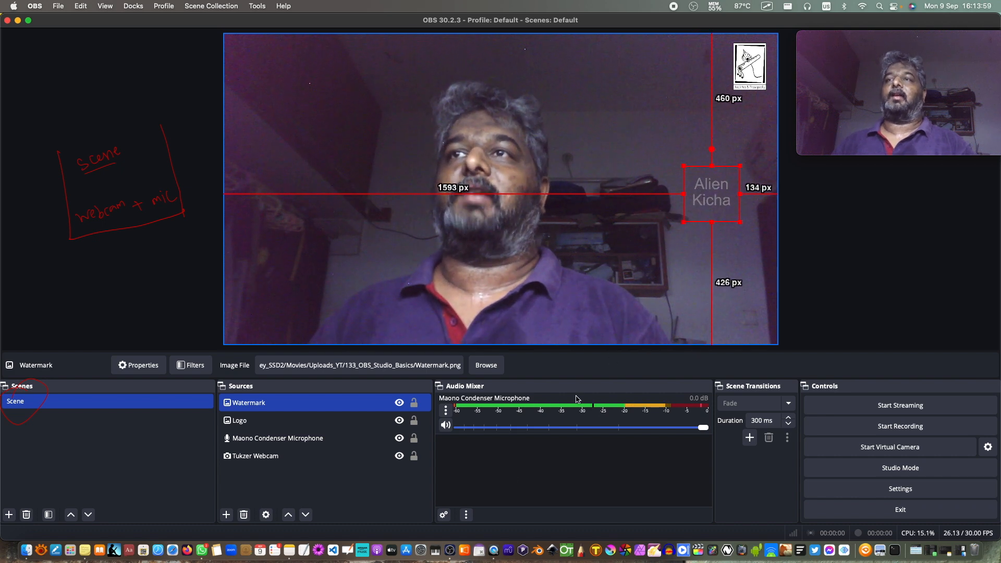
{"action": "left_click", "coordinate": [354, 494]}
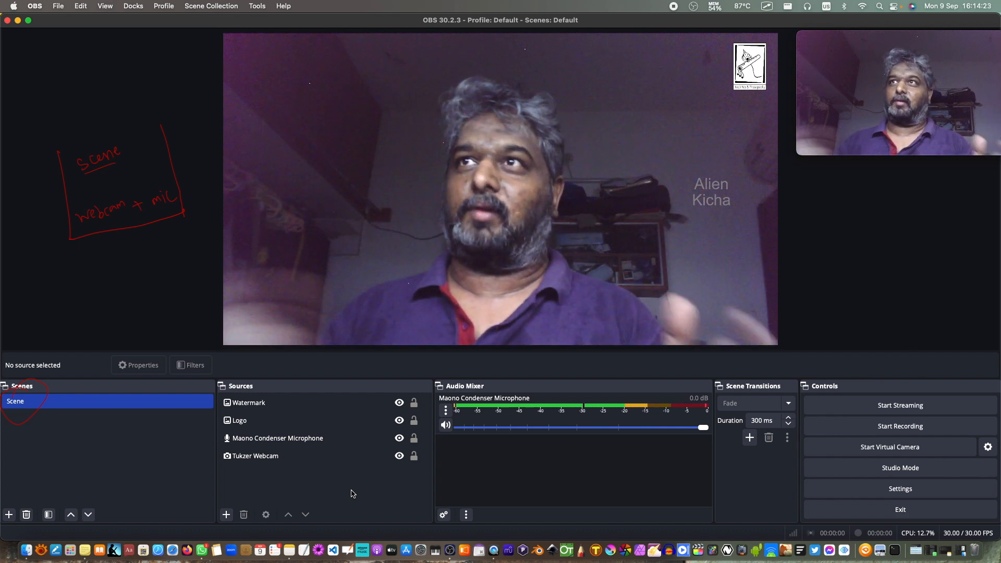
Step: Add a Color Correction filter to the Watermark source, keeping the default filter name
{"action": "left_click", "coordinate": [251, 409]}
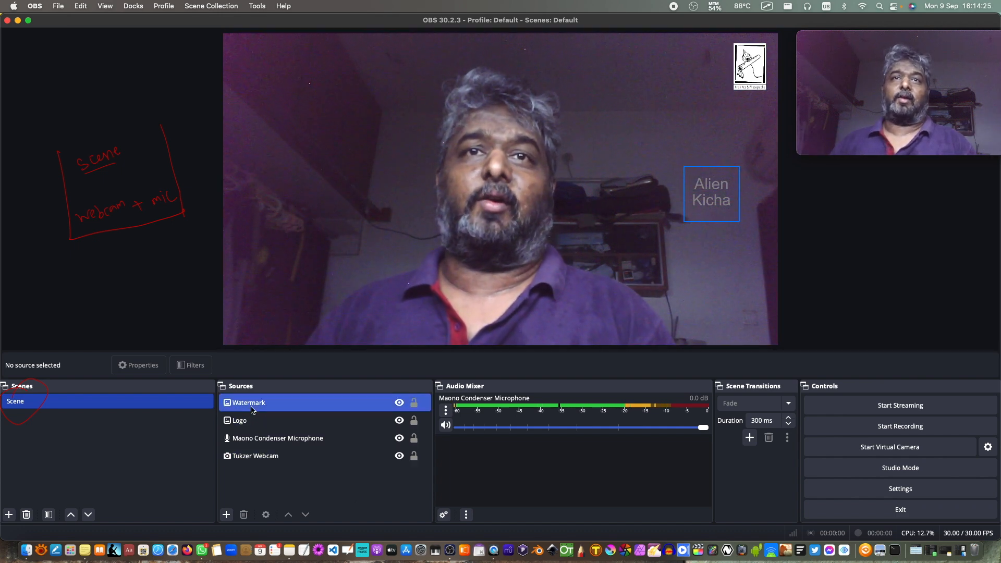
{"action": "right_click", "coordinate": [252, 408]}
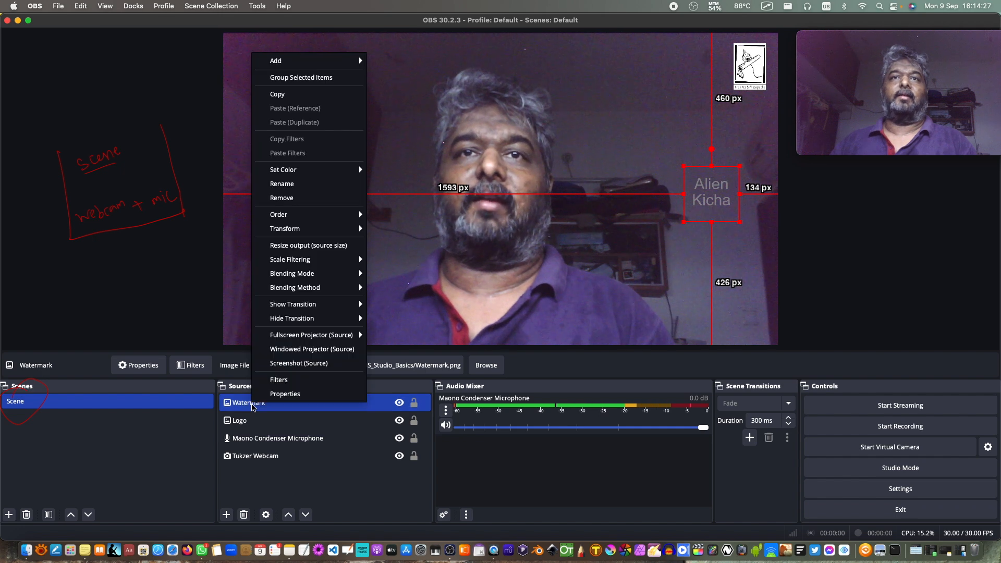
{"action": "left_click", "coordinate": [300, 380]}
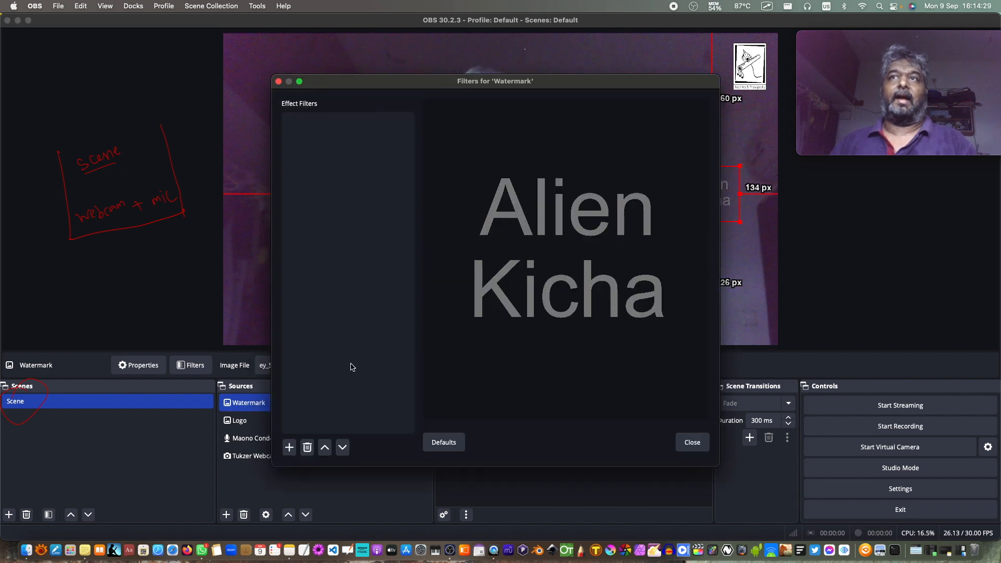
{"action": "left_click", "coordinate": [290, 448]}
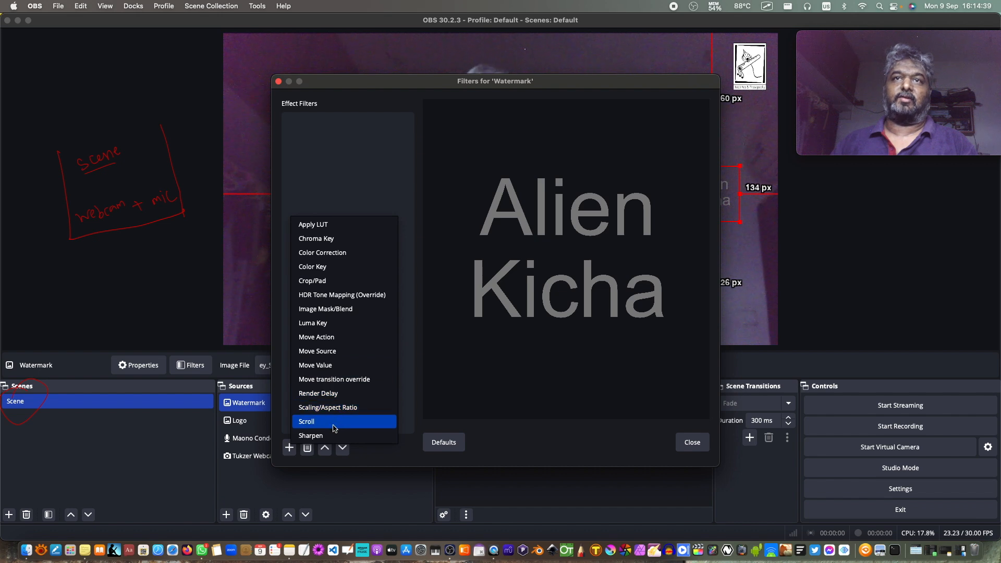
{"action": "left_click", "coordinate": [338, 254]}
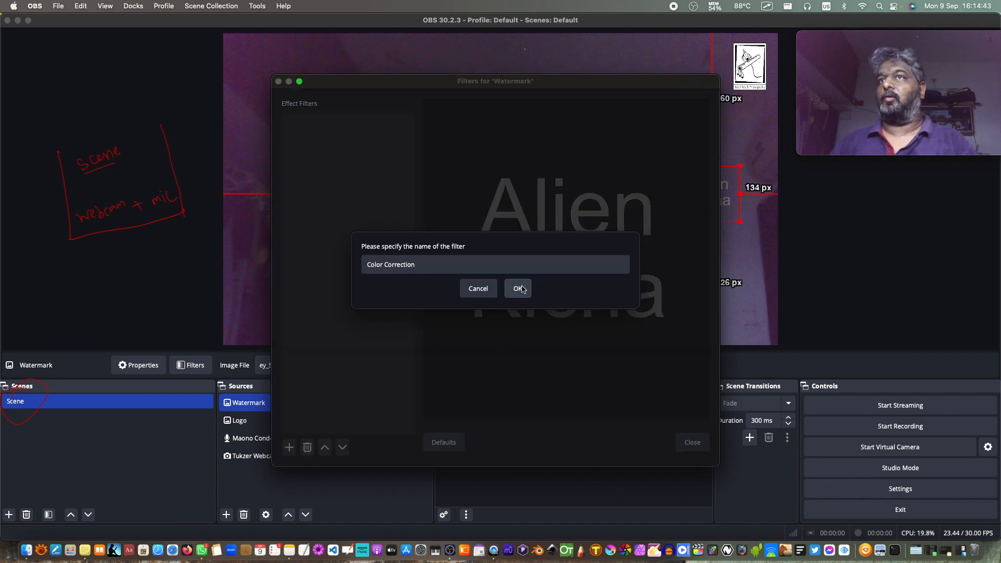
{"action": "left_click", "coordinate": [518, 289]}
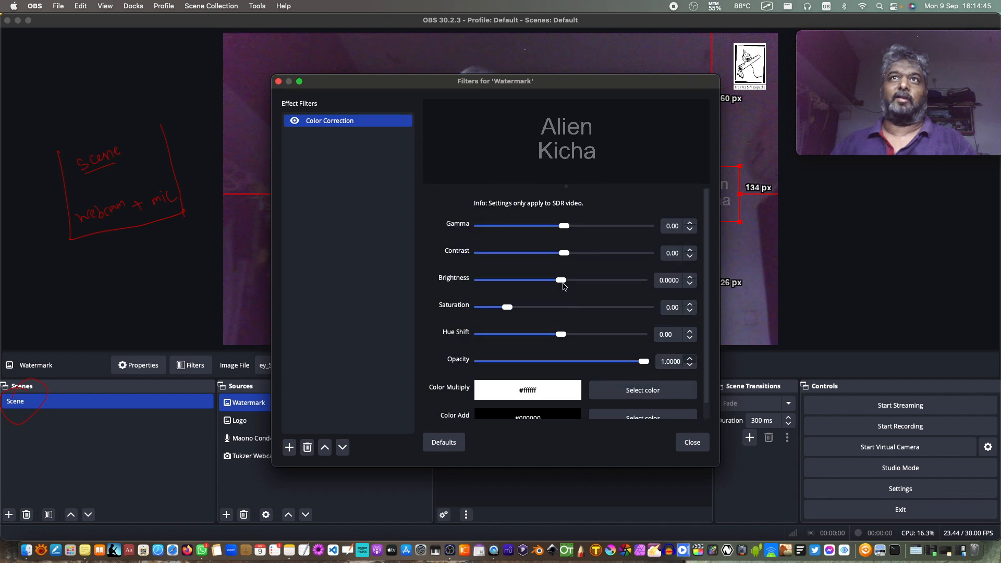
{"action": "left_click", "coordinate": [692, 442]}
Step: Lower the opacity in the Watermark source's Color Correction filter to about 0.17
{"action": "right_click", "coordinate": [355, 408]}
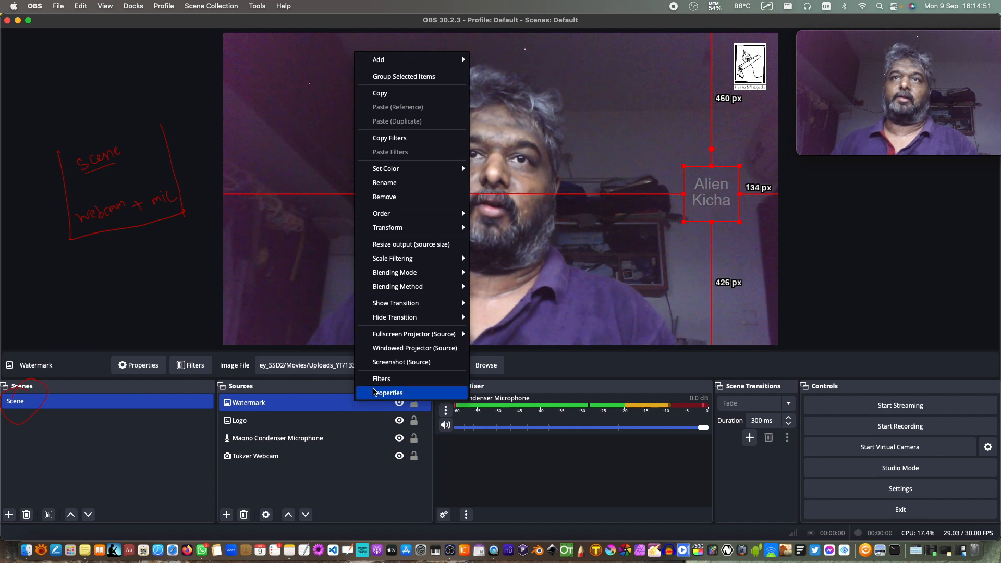
{"action": "left_click", "coordinate": [379, 380]}
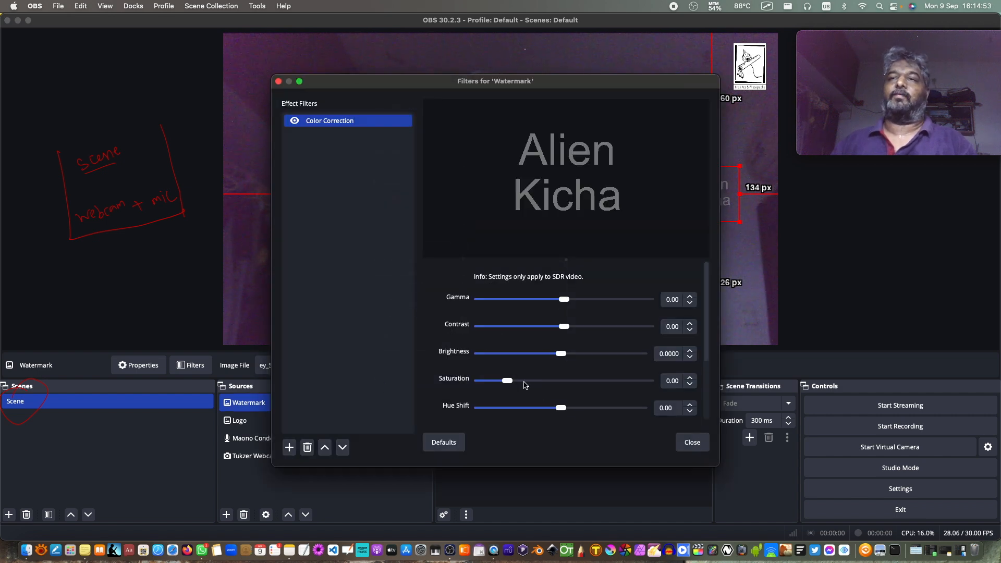
{"action": "scroll", "coordinate": [589, 351], "scroll_direction": "down", "scroll_amount": 3}
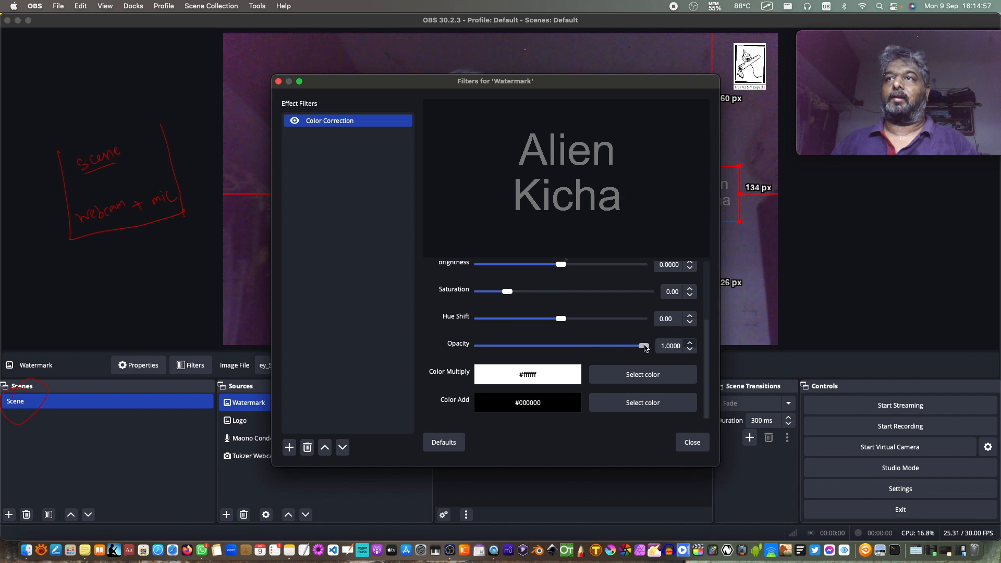
{"action": "left_click_drag", "start_coordinate": [626, 83], "coordinate": [304, 69]}
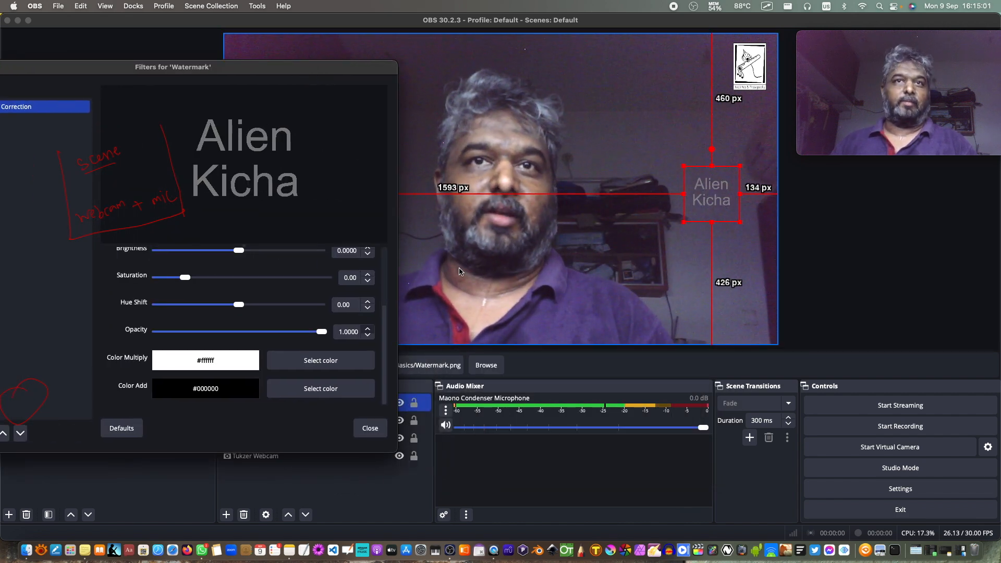
{"action": "left_click_drag", "start_coordinate": [323, 335], "coordinate": [187, 338]}
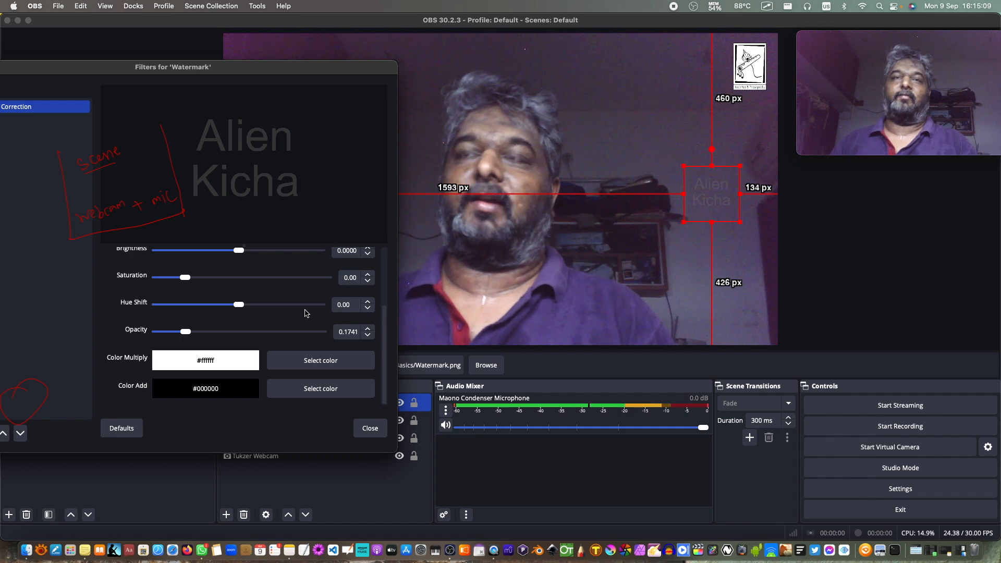
{"action": "left_click", "coordinate": [369, 429]}
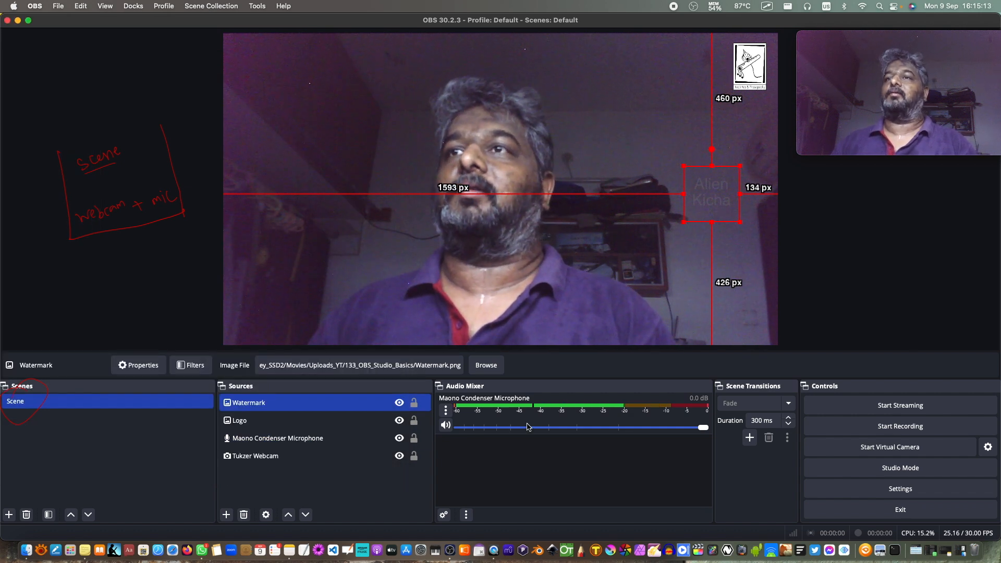
{"action": "left_click", "coordinate": [347, 491]}
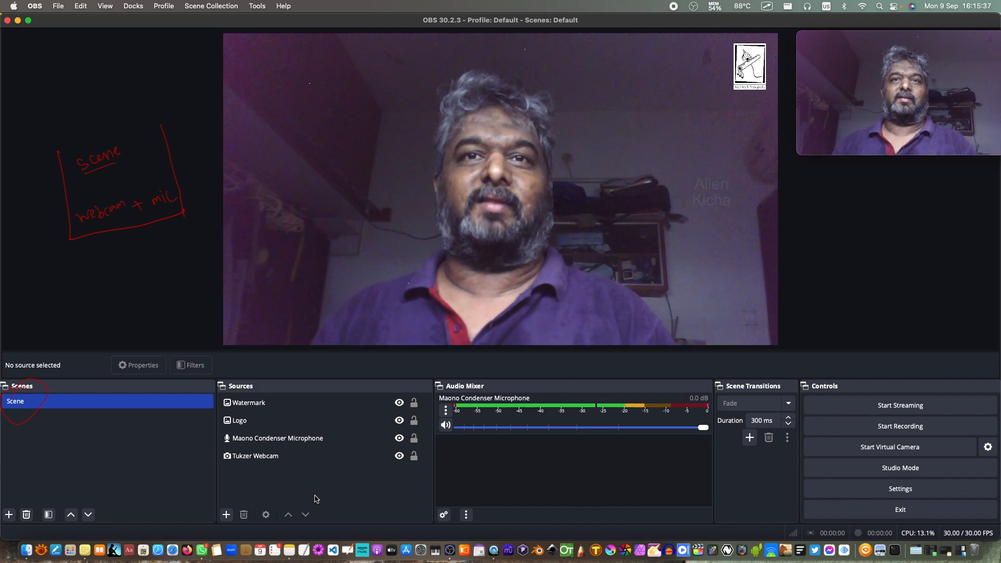
Step: Add a Text (FreeType 2) source named "Watermark_02" to the scene
{"action": "left_click", "coordinate": [226, 515]}
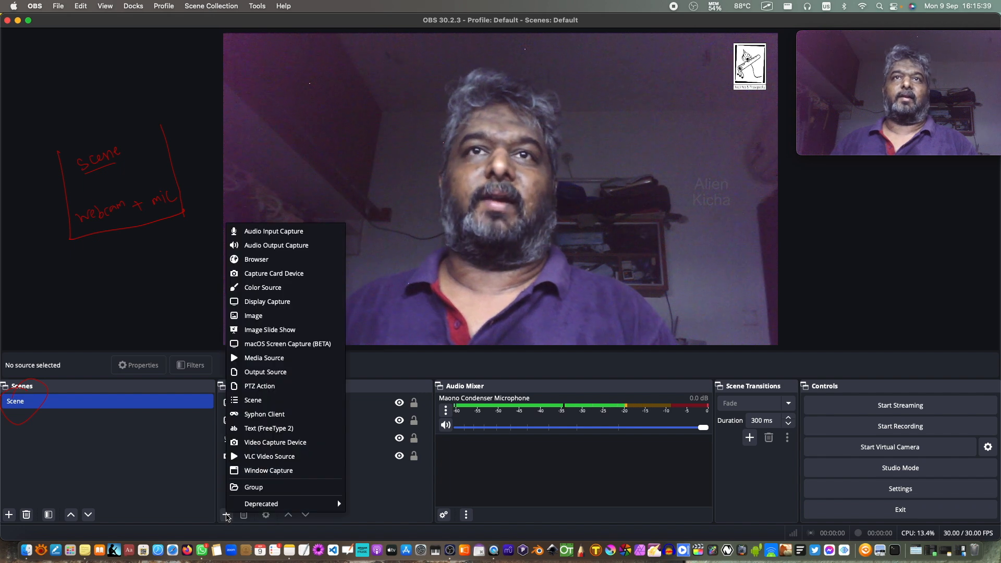
{"action": "mouse_move", "coordinate": [251, 505]}
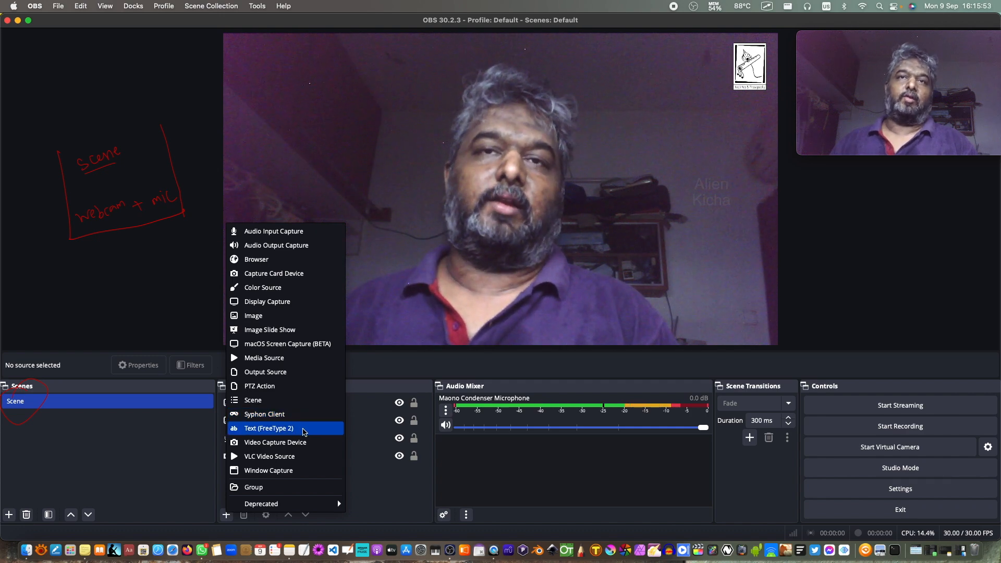
{"action": "left_click", "coordinate": [304, 432]}
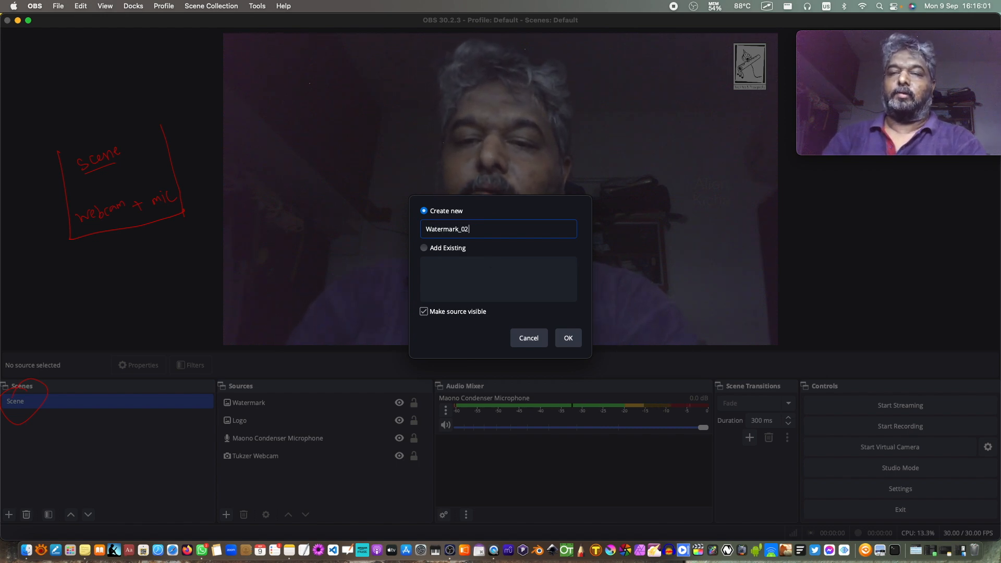
{"action": "type", "text": "Watermark_02"}
{"action": "left_click", "coordinate": [567, 338]}
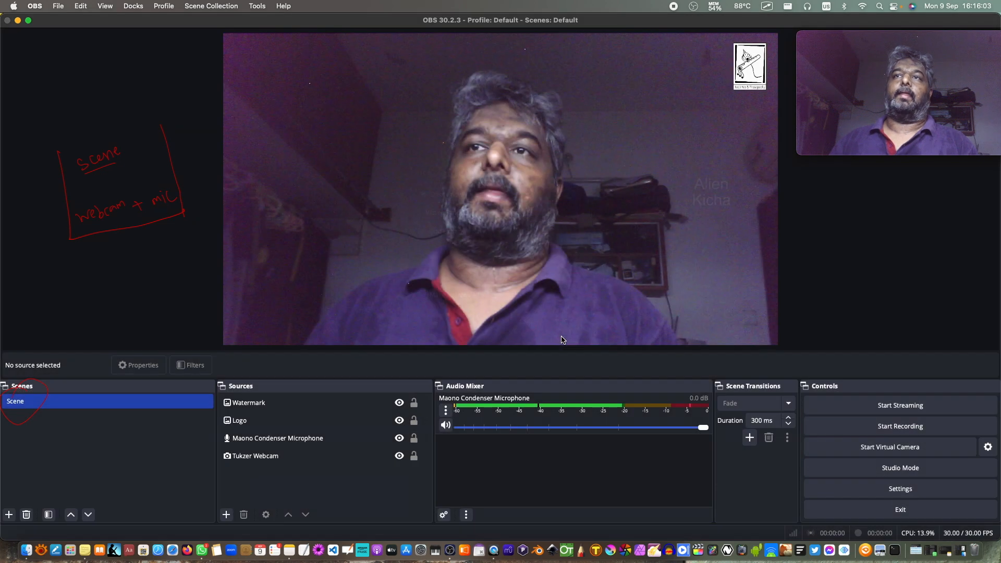
Step: Set the Watermark_02 source's text to the same two-word name shown in the image watermark
{"action": "left_click", "coordinate": [438, 350]}
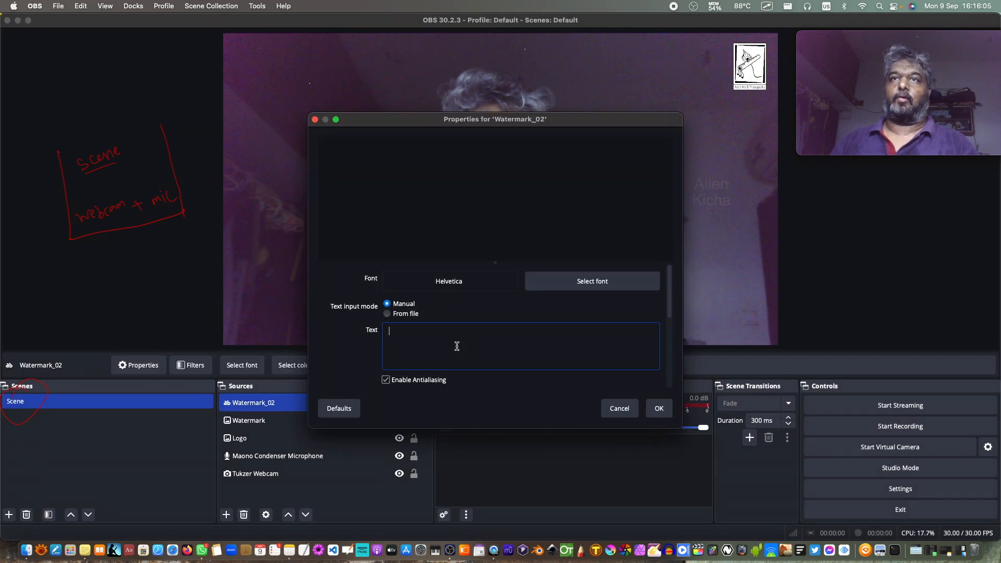
{"action": "type", "text": "Alien"}
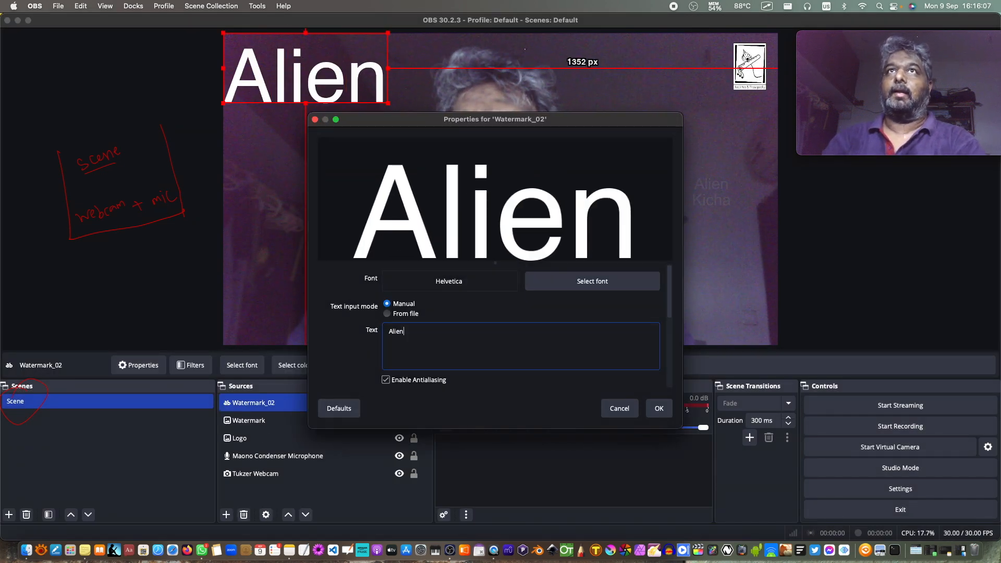
{"action": "type", "text": " Kicha"}
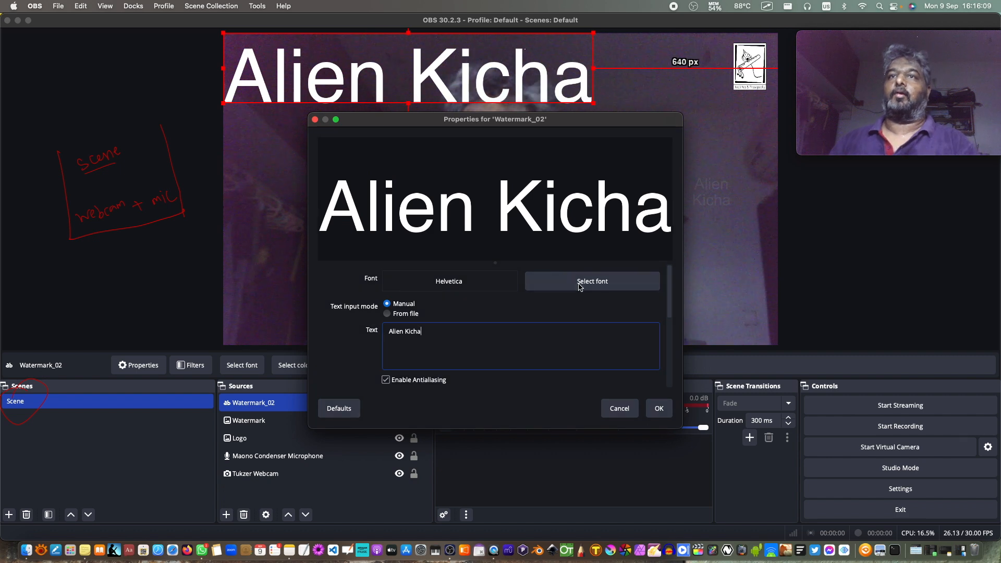
{"action": "left_click", "coordinate": [659, 408]}
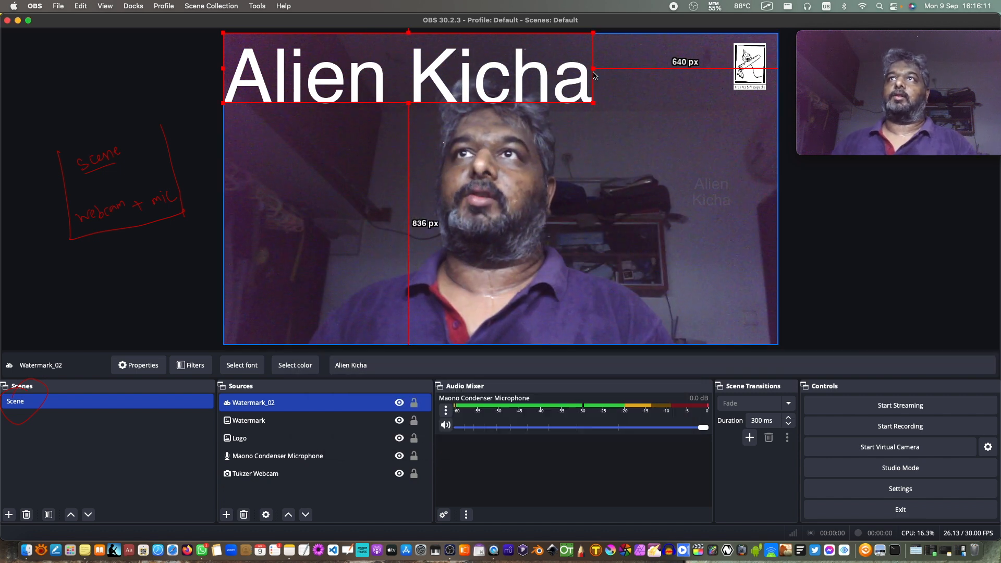
Step: Shrink the Watermark_02 text to about 232 px wide and place it about 105 px from the canvas's left edge and 143 px from its bottom
{"action": "left_click_drag", "start_coordinate": [594, 32], "coordinate": [324, 327]}
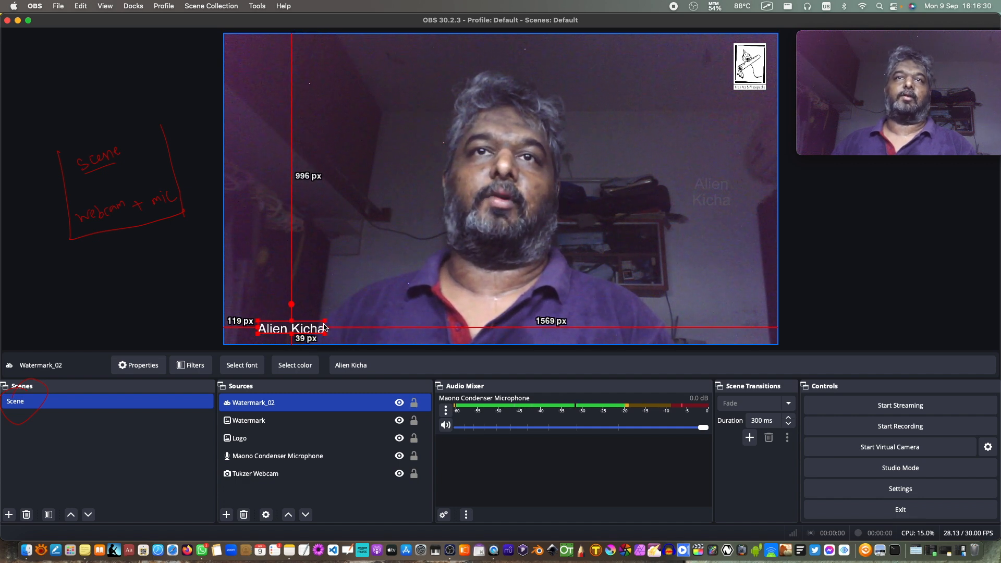
{"action": "left_click", "coordinate": [357, 503]}
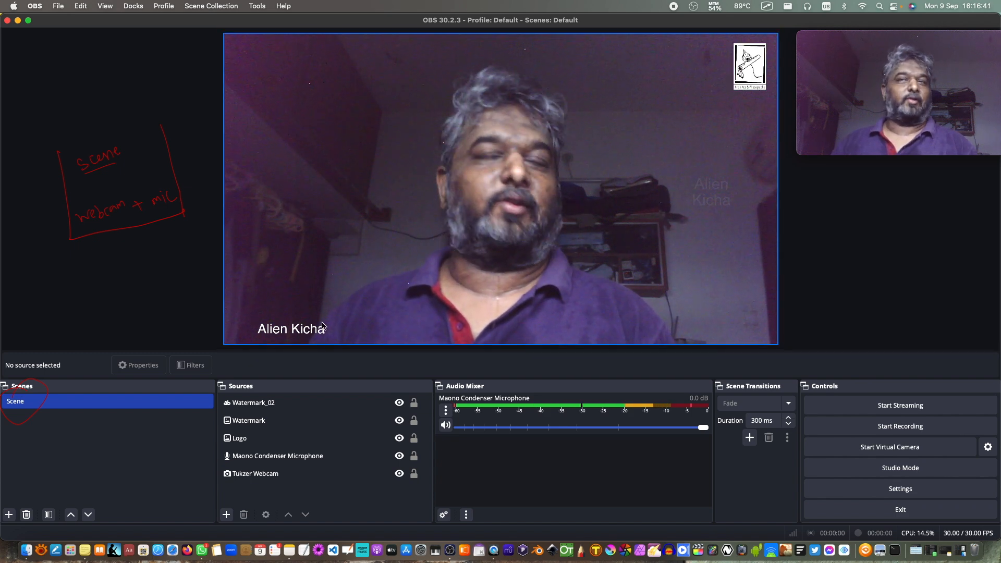
{"action": "left_click_drag", "start_coordinate": [293, 329], "coordinate": [288, 272]}
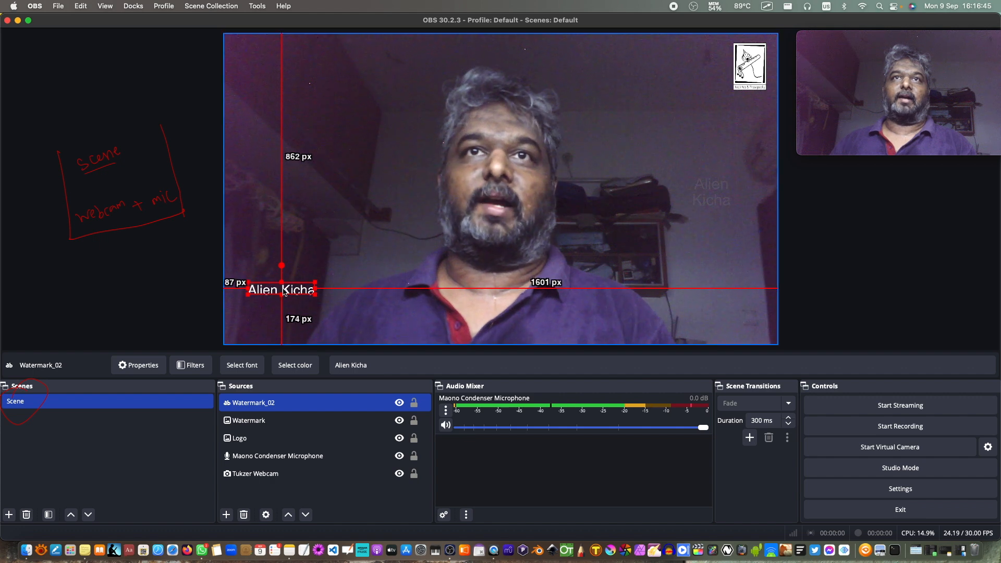
{"action": "left_click", "coordinate": [328, 456]}
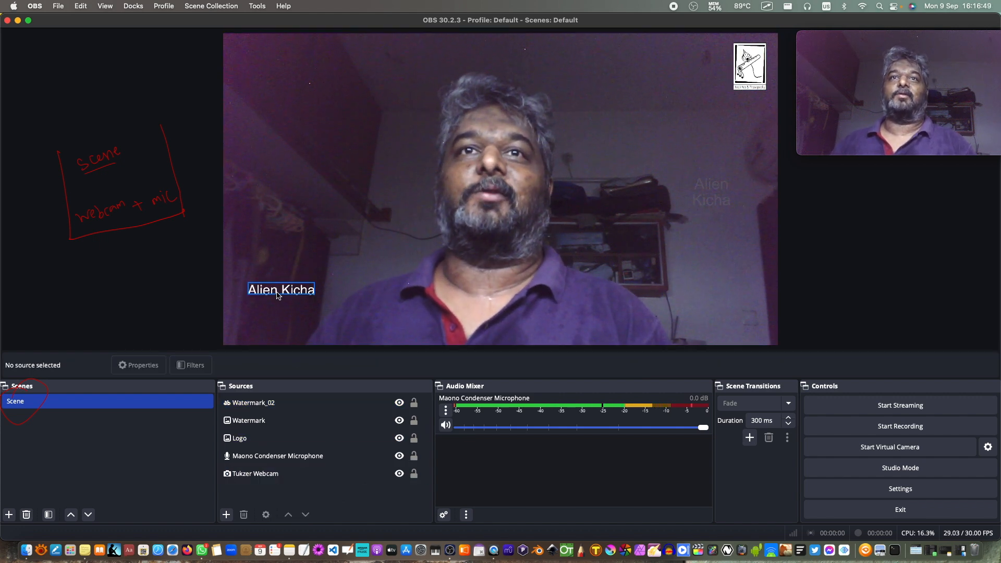
{"action": "mouse_move", "coordinate": [279, 294]}
{"action": "left_mouse_down"}
{"action": "mouse_move", "coordinate": [282, 283]}
{"action": "mouse_move", "coordinate": [285, 302]}
{"action": "left_mouse_up"}
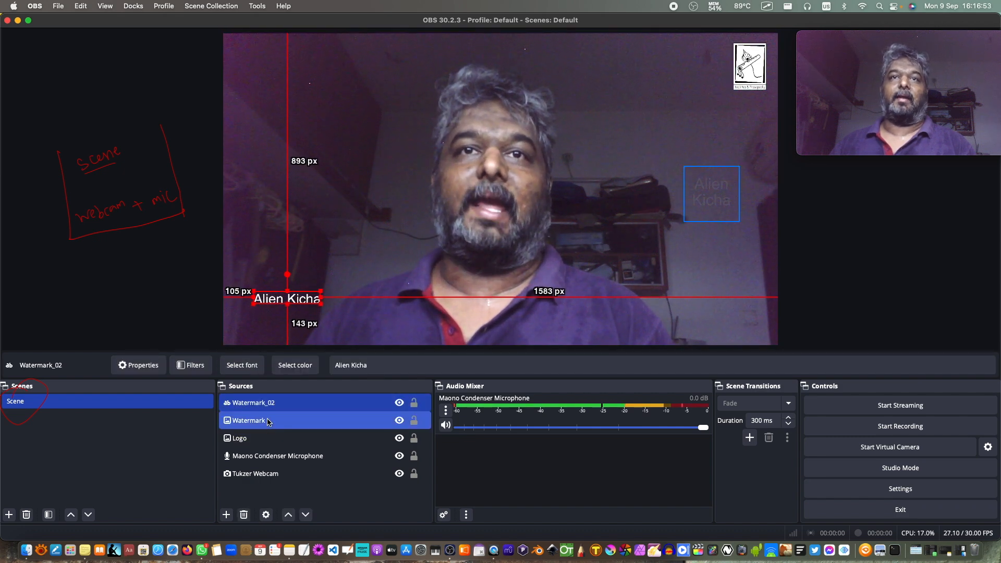
Step: Replace the Watermark_02 text with three lines: the presenter's full name, "Fine Art Photographer" and "Distance Skater"
{"action": "right_click", "coordinate": [250, 406]}
{"action": "left_click", "coordinate": [248, 409]}
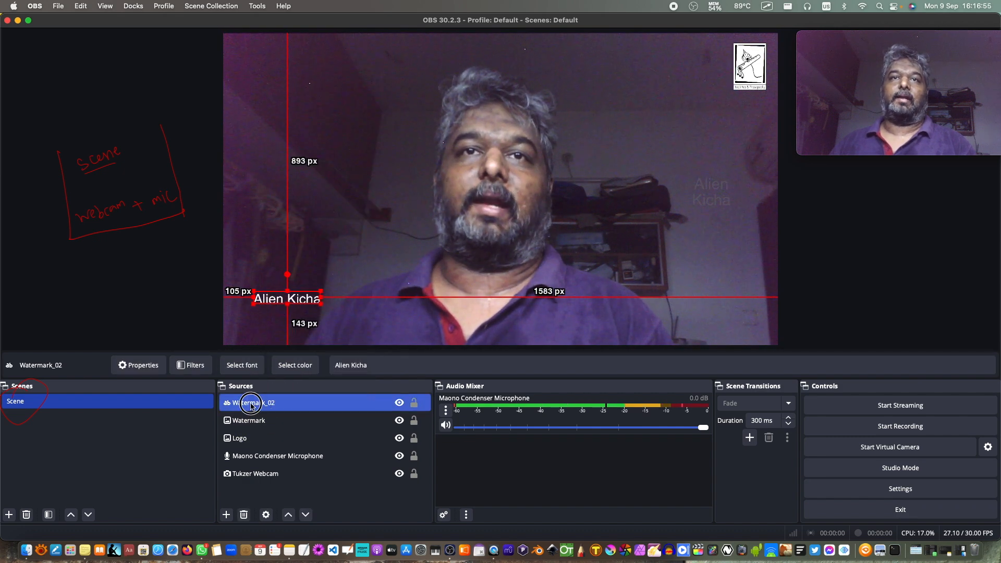
{"action": "double_click", "coordinate": [249, 404]}
{"action": "left_click_drag", "start_coordinate": [428, 328], "coordinate": [351, 314]}
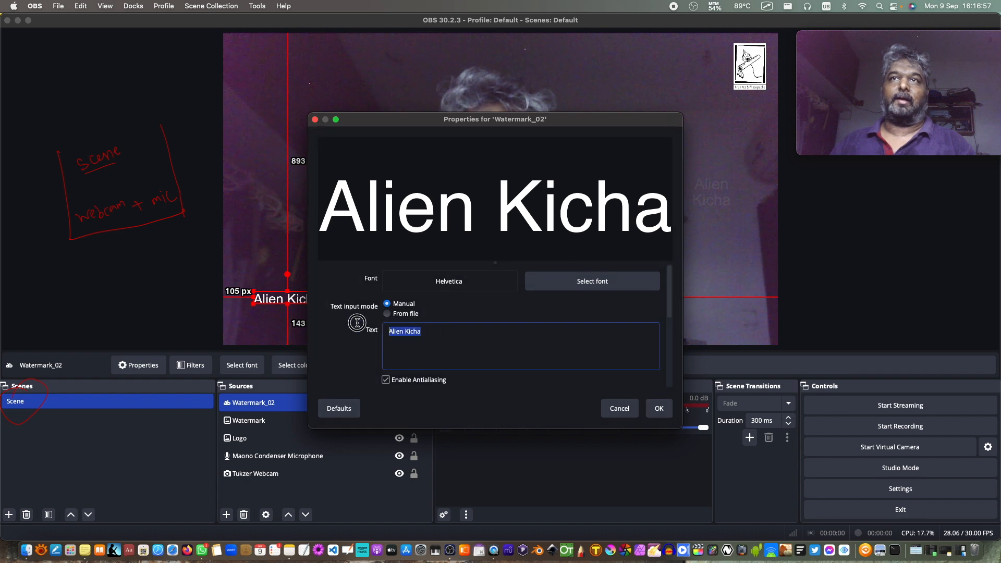
{"action": "type", "text": "Krish"}
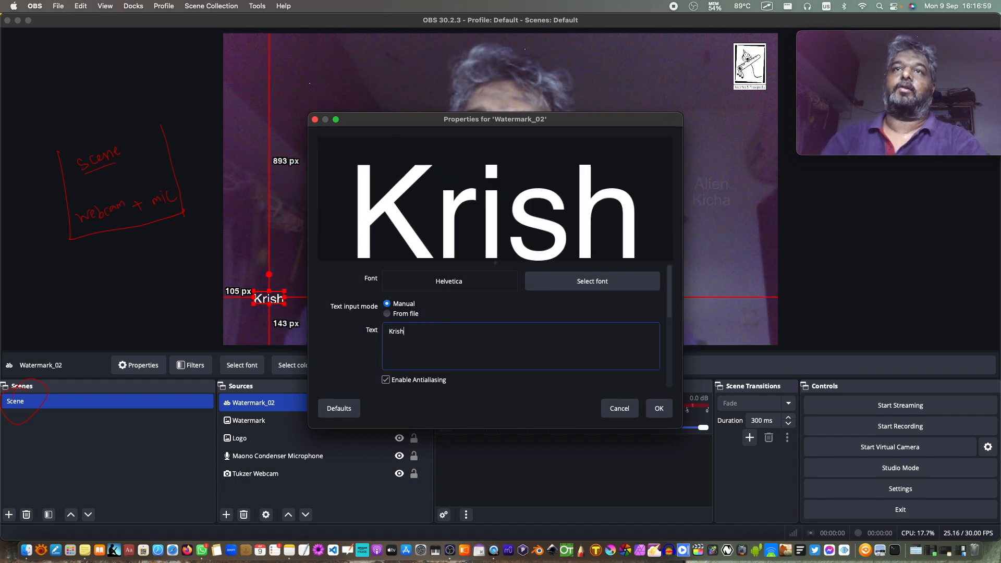
{"action": "type", "text": "nan Srinivasan"}
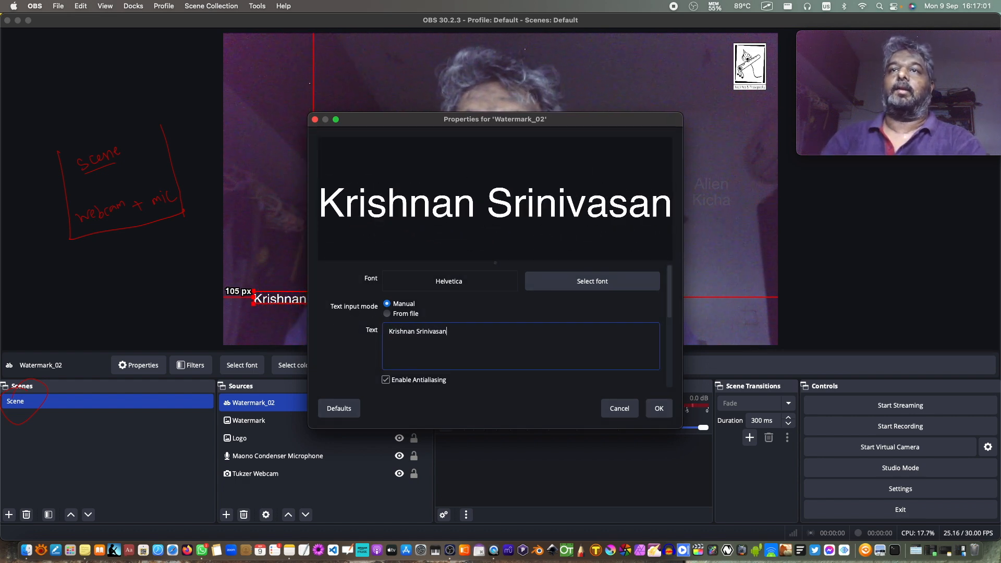
{"action": "key", "text": "Return"}
{"action": "type", "text": "Fine Art"}
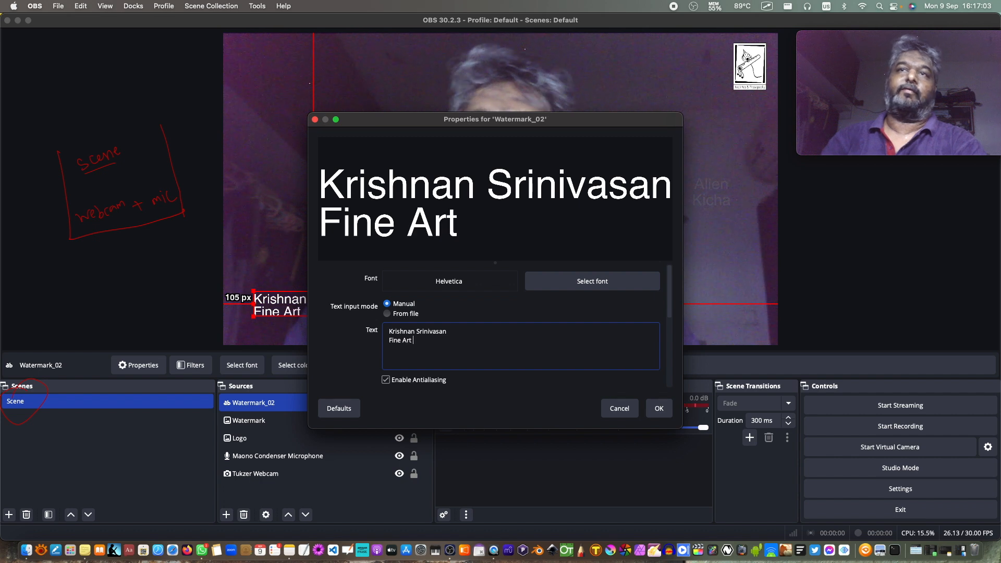
{"action": "type", "text": " Photographer "}
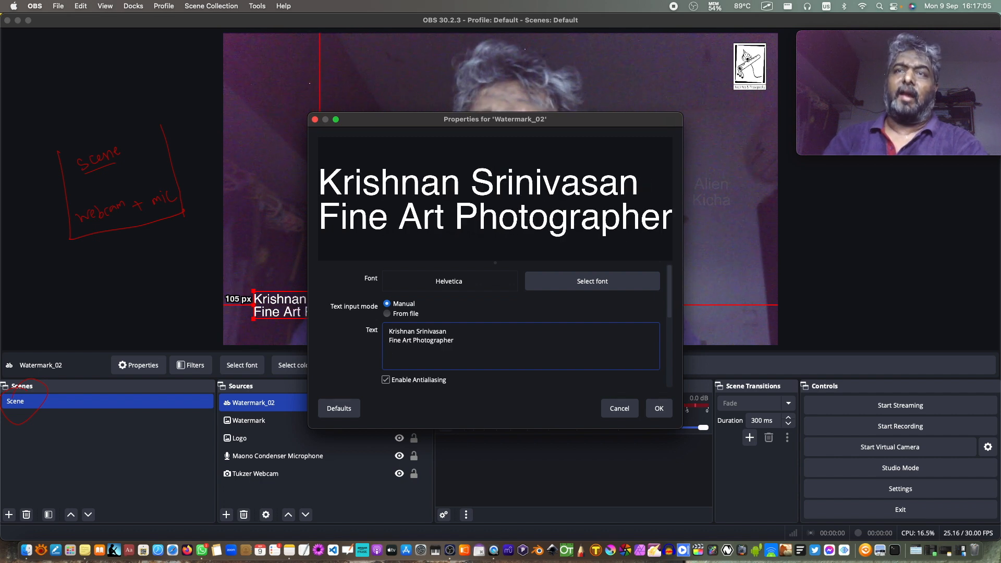
{"action": "type", "text": "Distance Skater"}
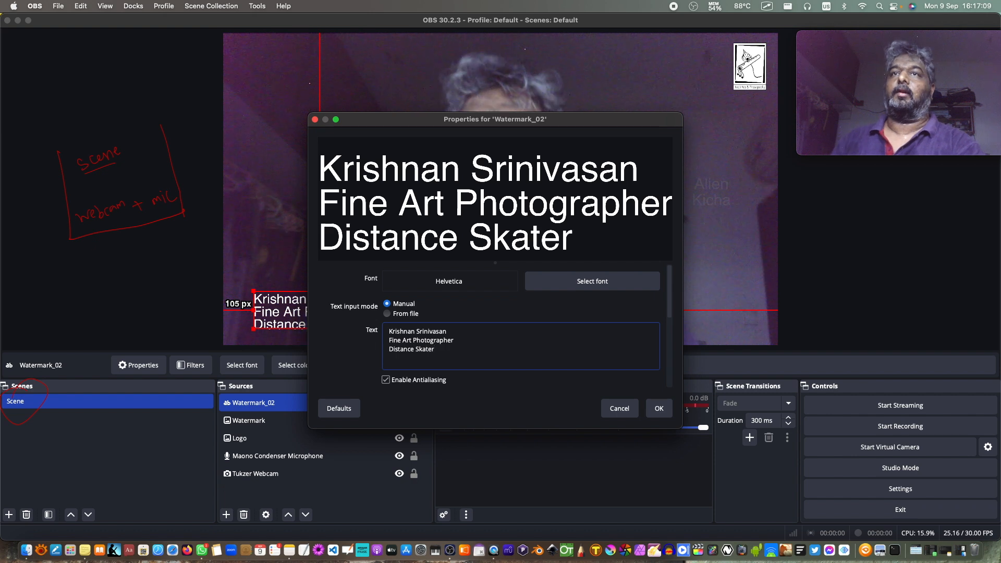
{"action": "left_click", "coordinate": [659, 408]}
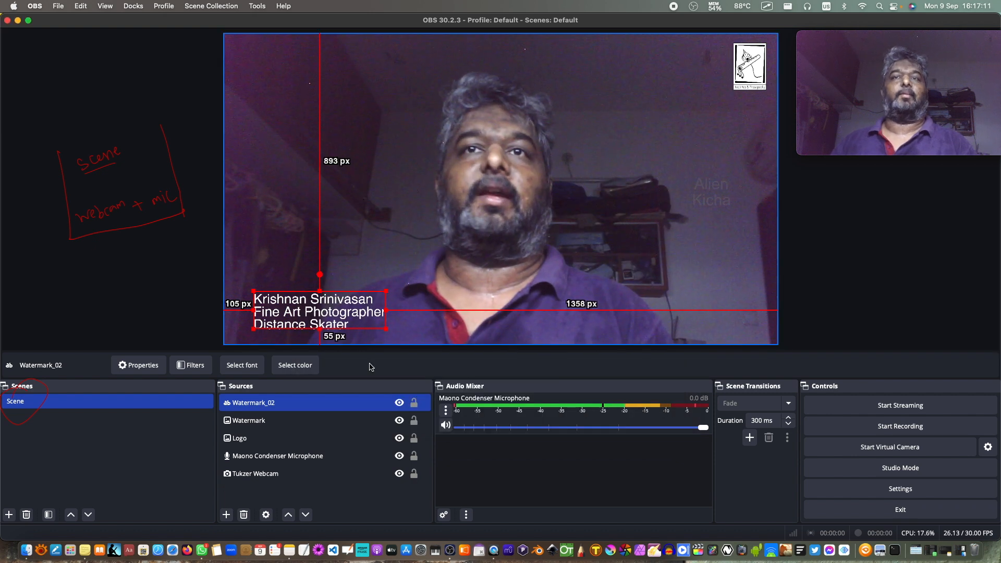
{"action": "left_click", "coordinate": [329, 498]}
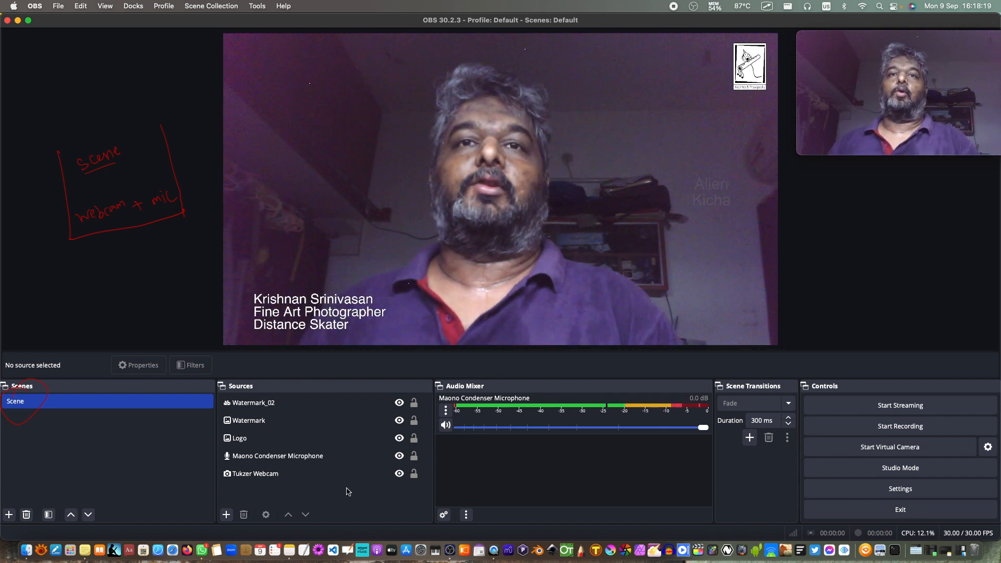
Step: Add a Color Correction filter to the Watermark_02 source, keeping the default filter name
{"action": "left_click", "coordinate": [261, 404]}
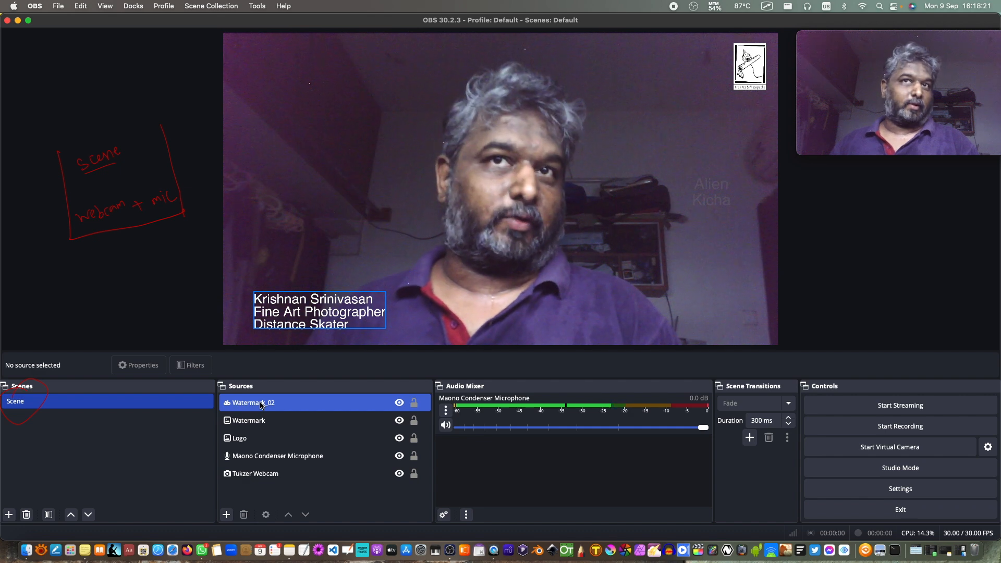
{"action": "right_click", "coordinate": [261, 405]}
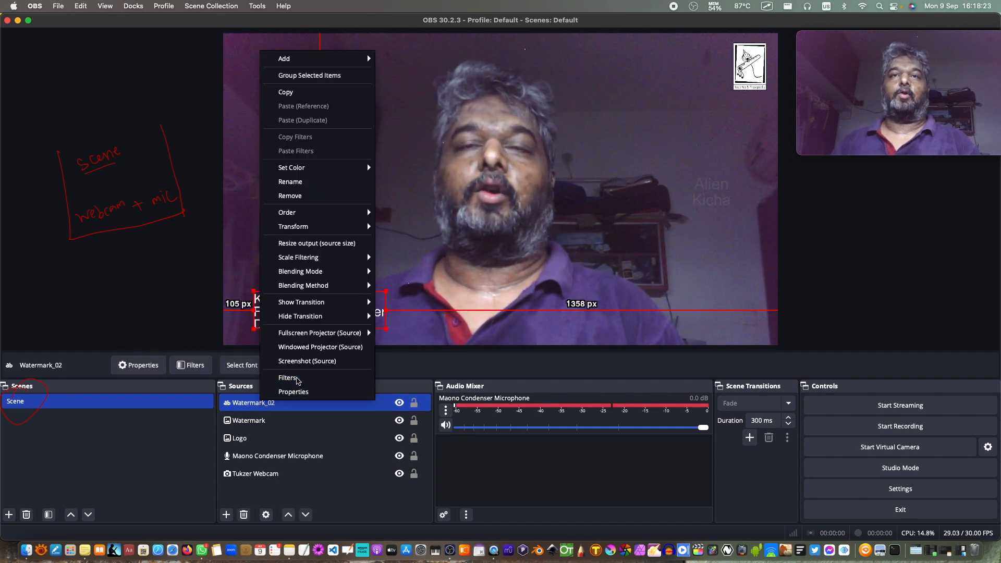
{"action": "left_click", "coordinate": [298, 379]}
{"action": "left_click", "coordinate": [290, 448]}
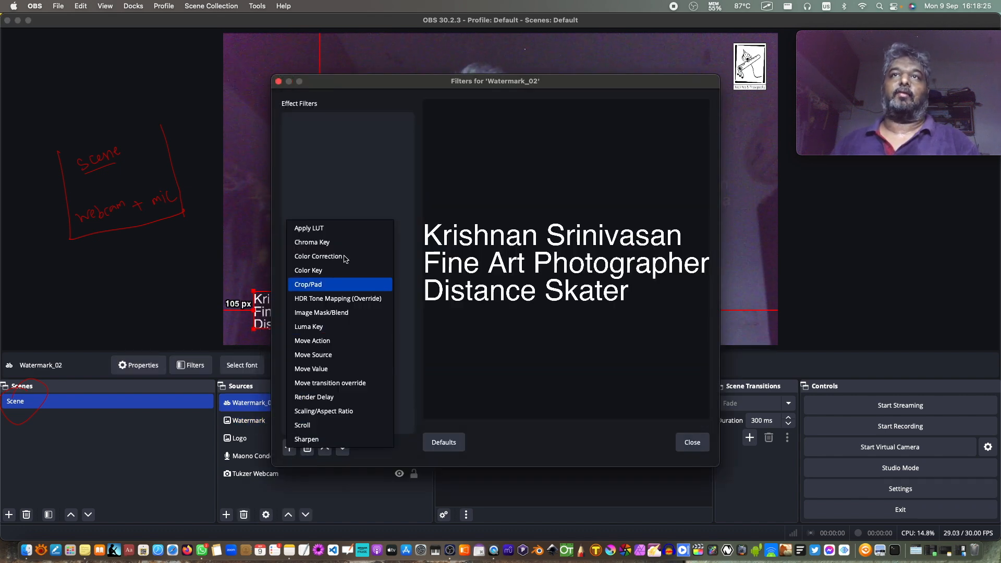
{"action": "left_click", "coordinate": [339, 256]}
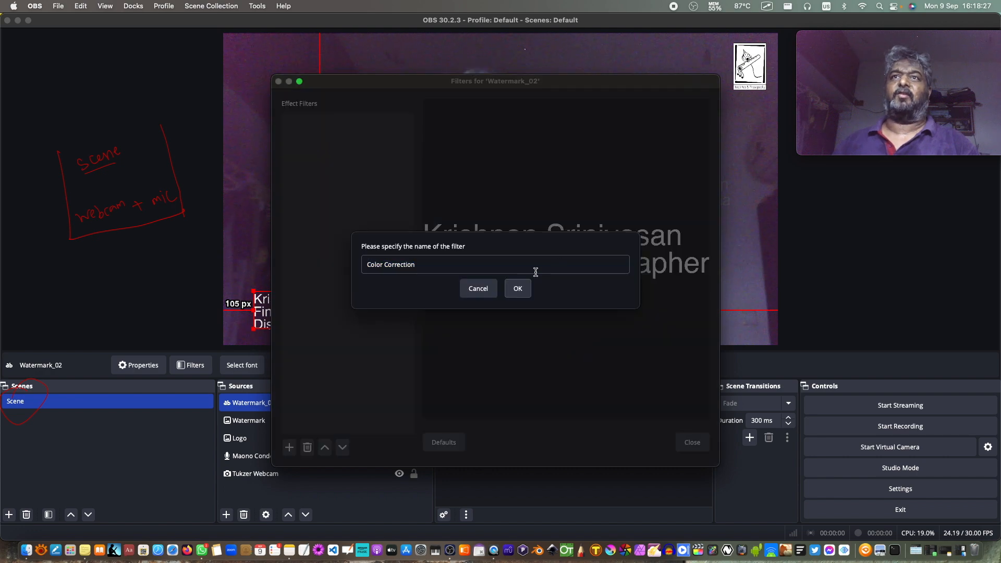
{"action": "left_click", "coordinate": [518, 281]}
Step: Try an opacity of about 0.07 in Watermark_02's Color Correction filter and restore it to 1.0
{"action": "left_click_drag", "start_coordinate": [569, 84], "coordinate": [845, 206]}
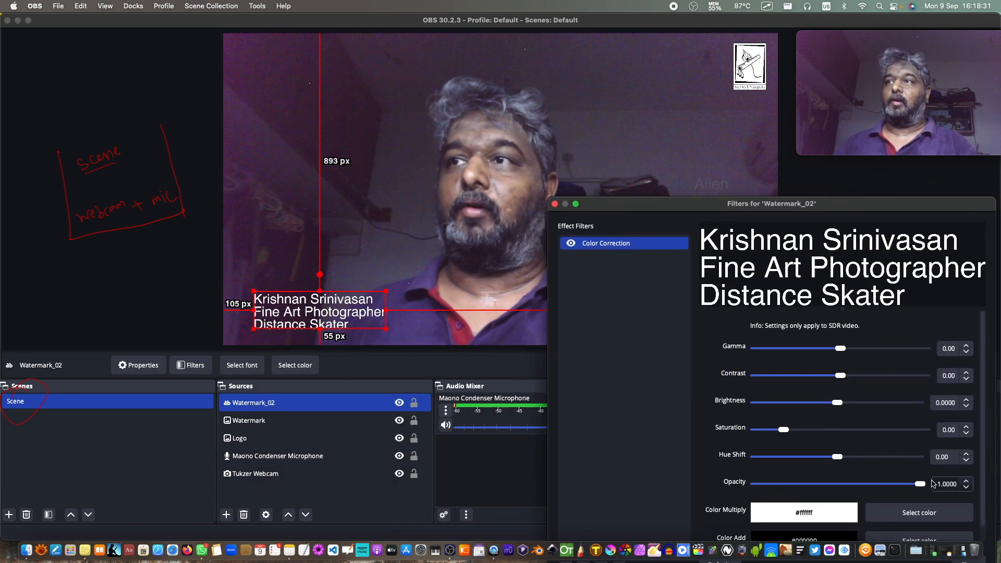
{"action": "left_click_drag", "start_coordinate": [920, 484], "coordinate": [769, 477]}
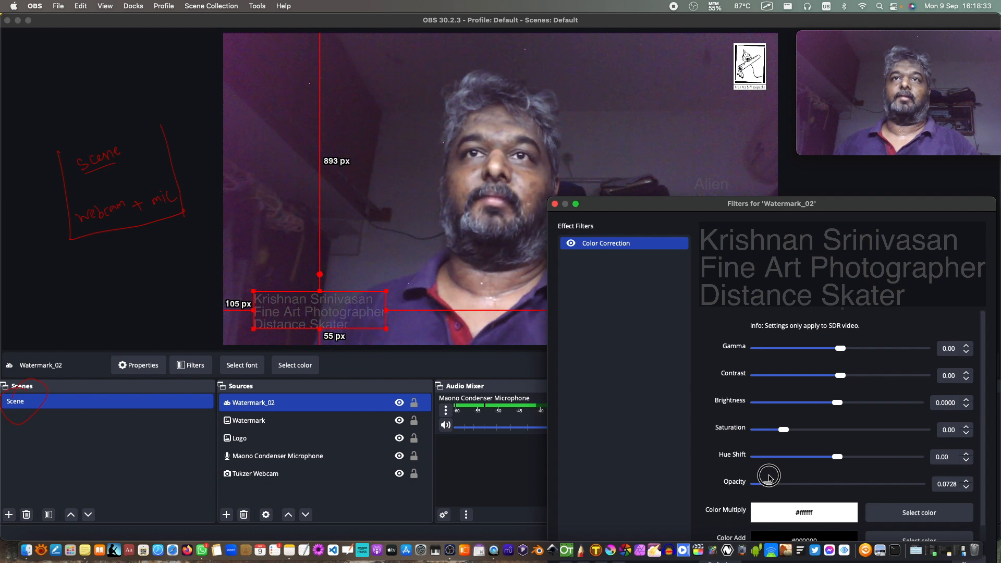
{"action": "left_click_drag", "start_coordinate": [836, 204], "coordinate": [817, 96]}
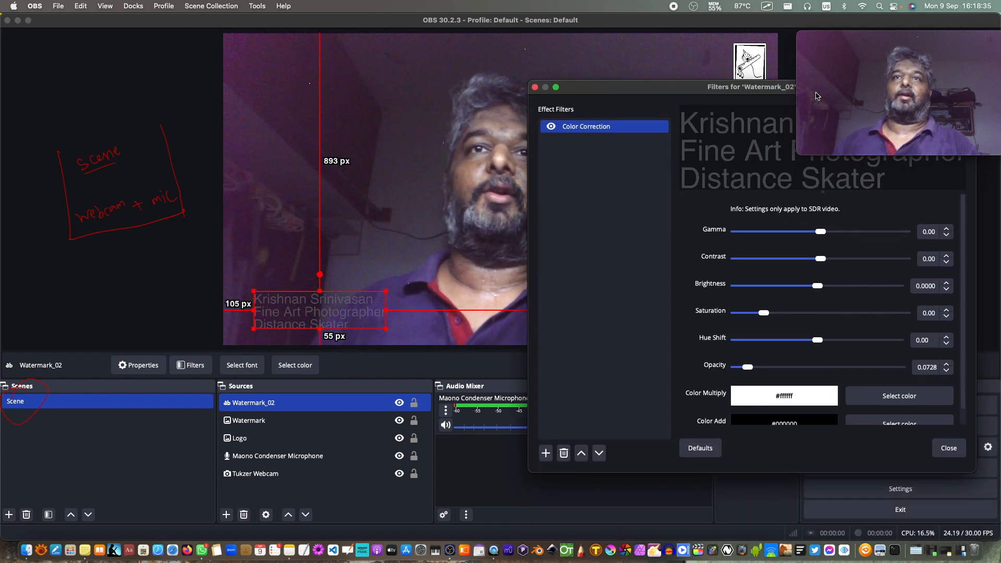
{"action": "left_click_drag", "start_coordinate": [750, 370], "coordinate": [921, 368]}
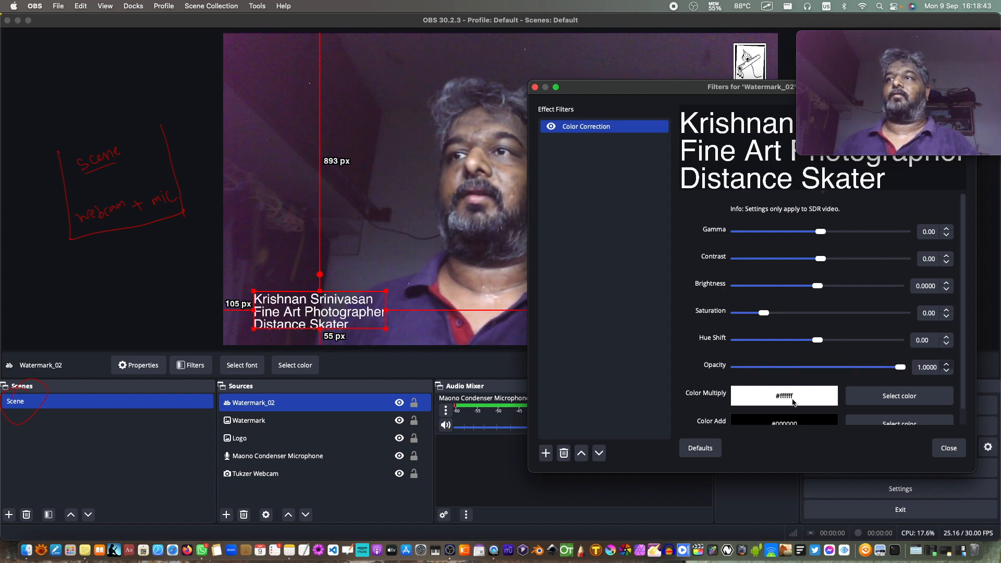
Step: Set the Color Multiply value in Watermark_02's Color Correction filter to pure red and close the filter settings
{"action": "left_click", "coordinate": [853, 402]}
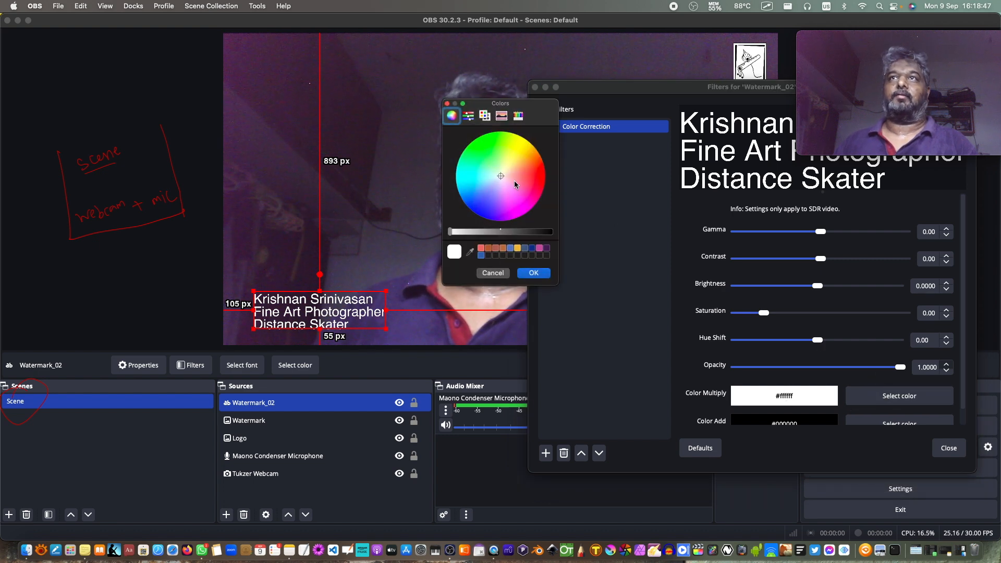
{"action": "left_click", "coordinate": [534, 273]}
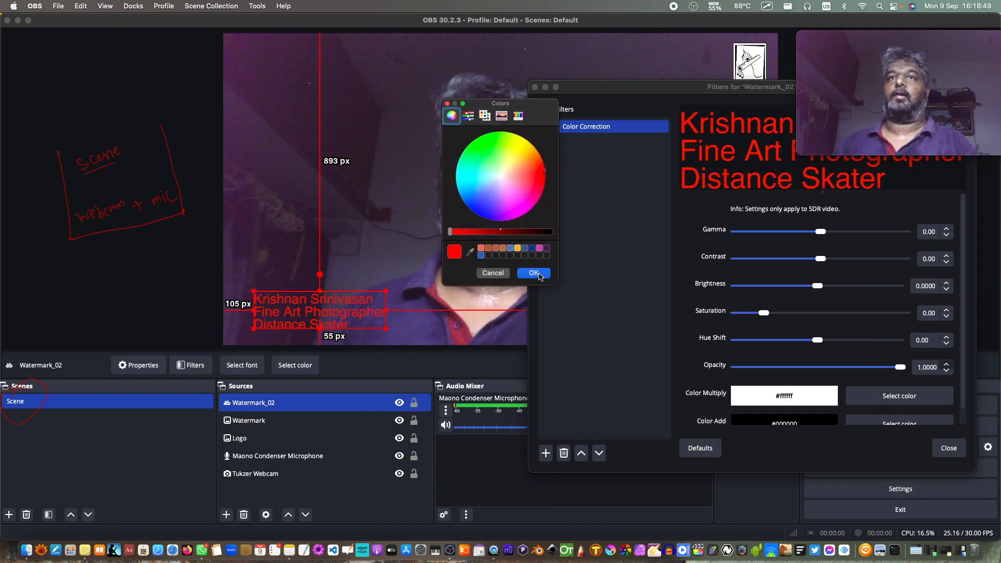
{"action": "left_click", "coordinate": [949, 448]}
{"action": "left_click", "coordinate": [400, 492]}
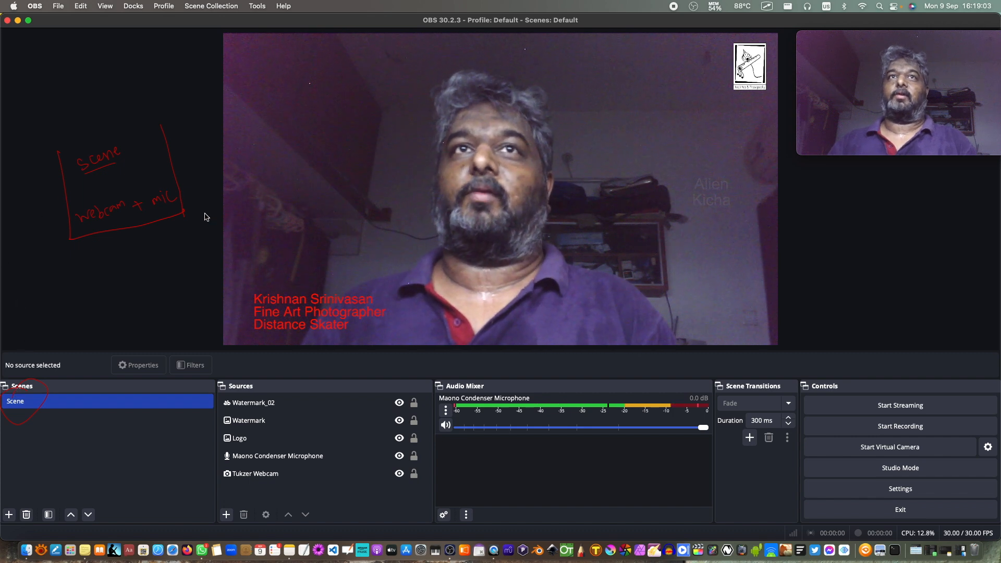
Step: Draw red annotation lines from the Scene entry to its listed sources and clear all on-screen annotations
{"action": "key", "text": "alt+Tab"}
{"action": "key", "text": "alt+Tab"}
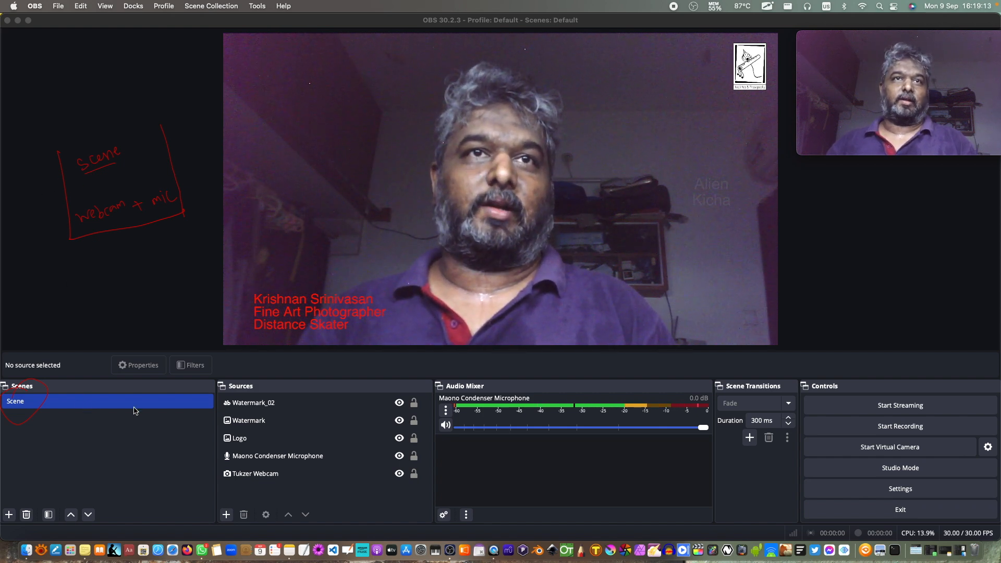
{"action": "mouse_move", "coordinate": [197, 402]}
{"action": "left_mouse_down"}
{"action": "mouse_move", "coordinate": [212, 415]}
{"action": "mouse_move", "coordinate": [222, 466]}
{"action": "left_mouse_up"}
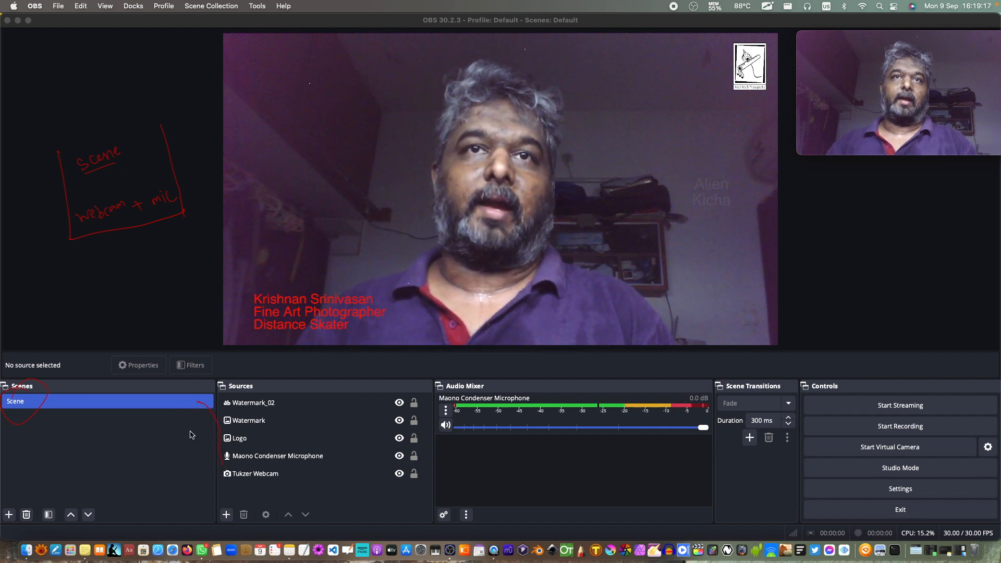
{"action": "left_click_drag", "start_coordinate": [199, 407], "coordinate": [239, 481]}
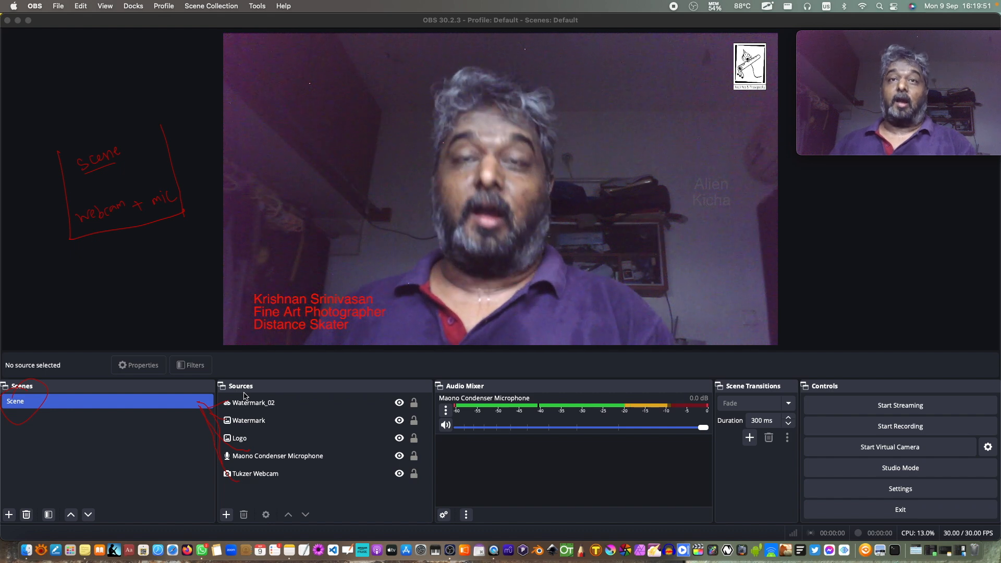
{"action": "key", "text": "Escape"}
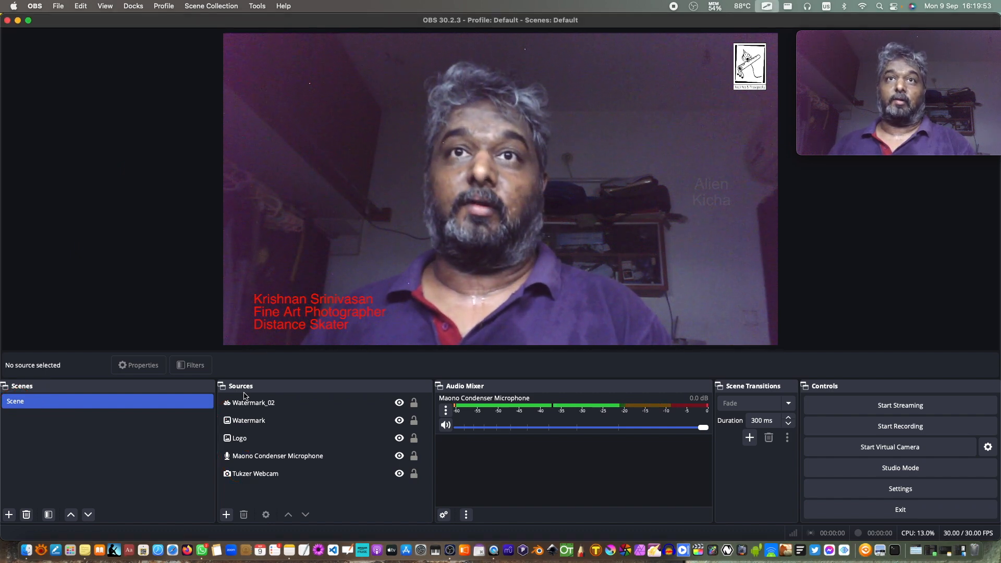
Step: Add a second scene, keeping the default name "Scene 2"
{"action": "left_click", "coordinate": [61, 453]}
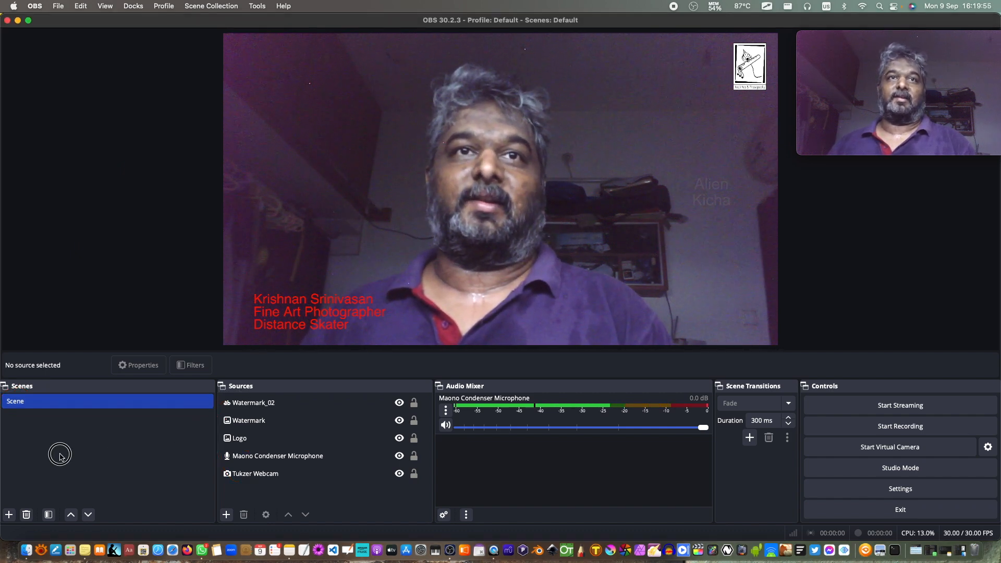
{"action": "left_click", "coordinate": [9, 515]}
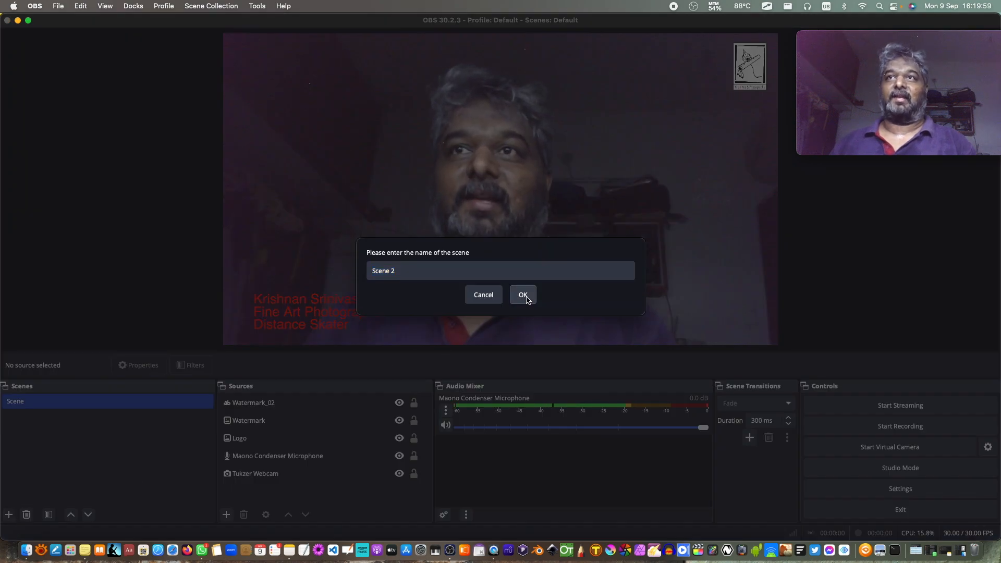
{"action": "left_click", "coordinate": [526, 296]}
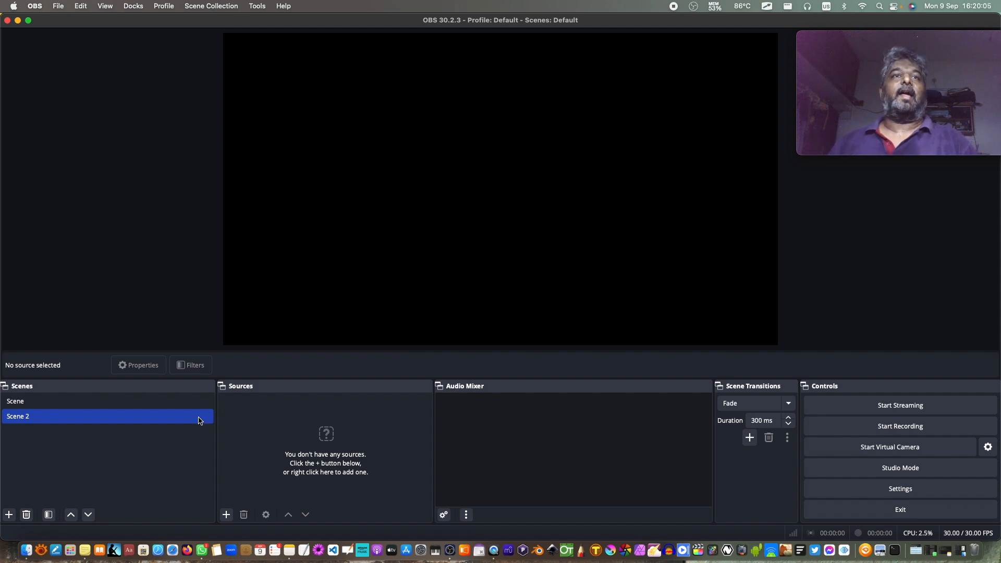
Step: Switch between Scene and Scene 2 to compare their sources and preview, ending on Scene
{"action": "left_click", "coordinate": [170, 402]}
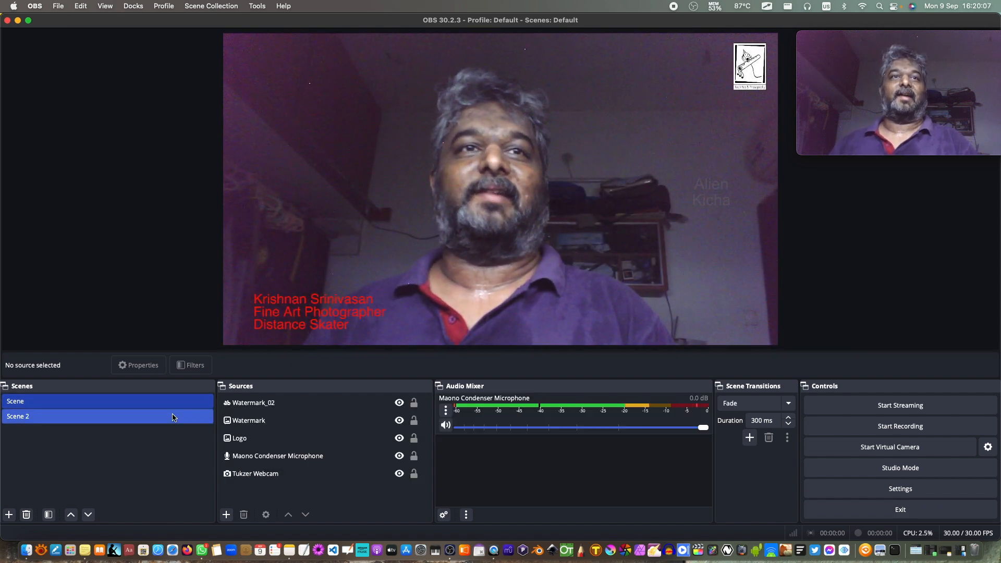
{"action": "left_click", "coordinate": [174, 416]}
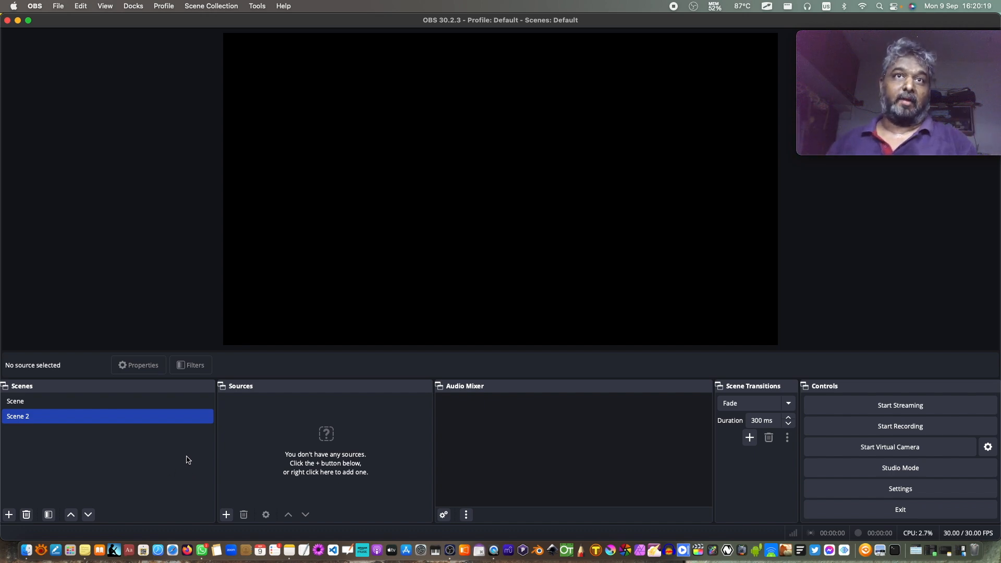
{"action": "left_click", "coordinate": [172, 401]}
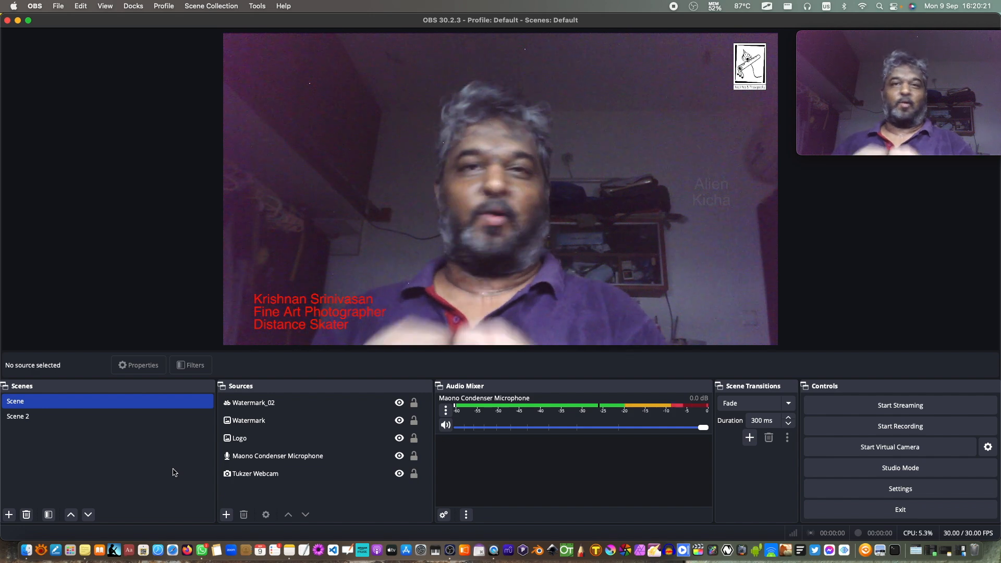